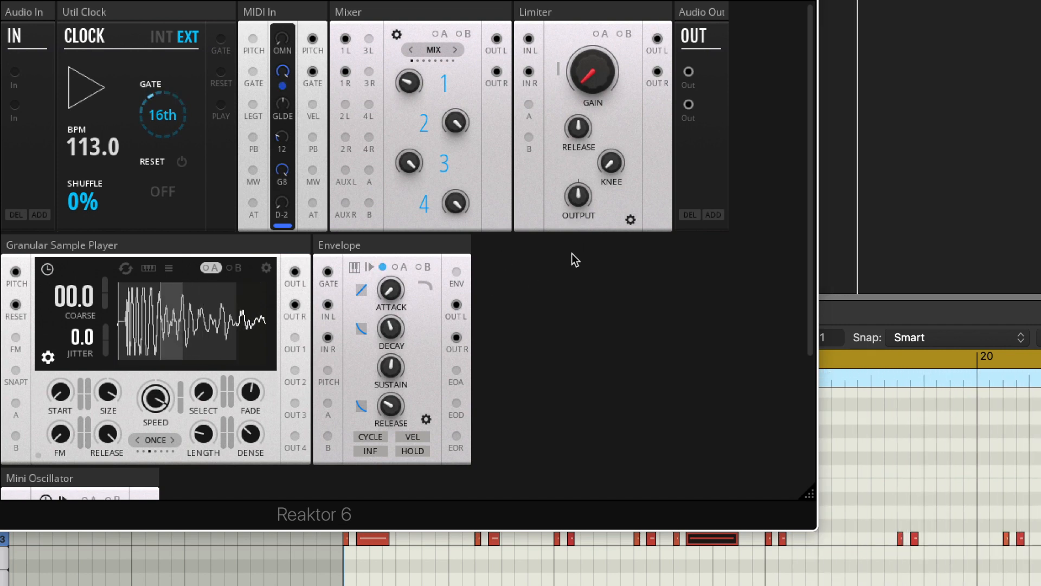
# Step: Set the Granular Sample Player's grain length to 0.99 and its grain density to 18.7
pyautogui.click(206, 438)
pyautogui.moveTo(206, 436); pyautogui.dragTo(209, 414)
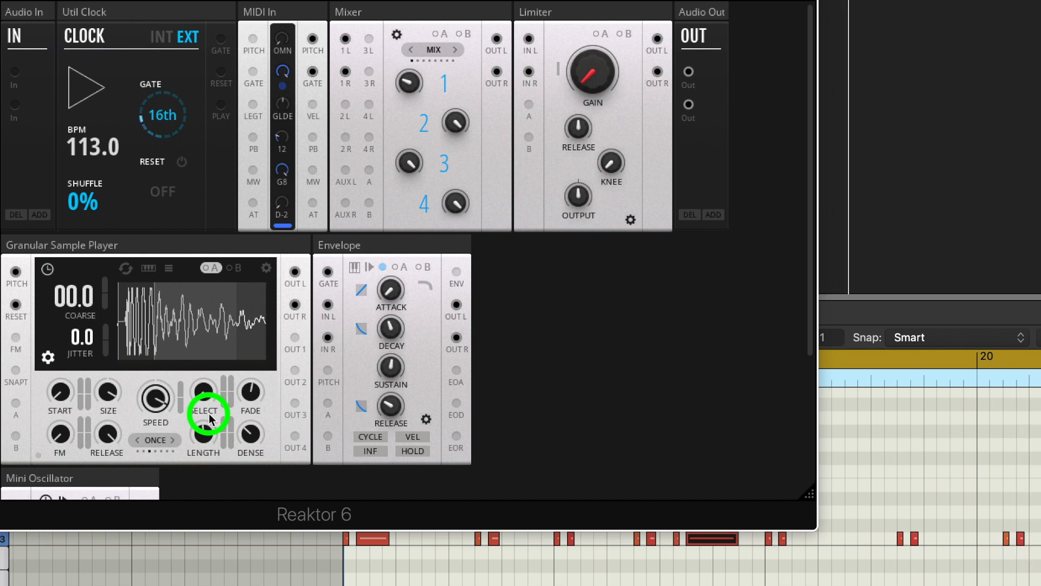
pyautogui.moveTo(210, 414)
pyautogui.mouseDown()
pyautogui.moveTo(254, 438)
pyautogui.moveTo(204, 453)
pyautogui.moveTo(201, 479)
pyautogui.mouseUp()
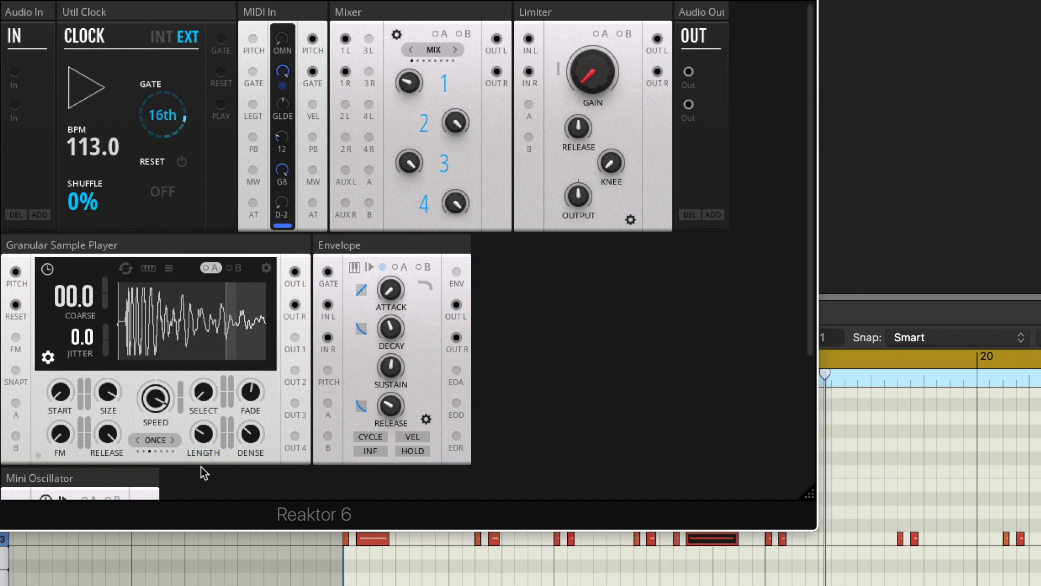
pyautogui.click(257, 440)
pyautogui.moveTo(256, 441); pyautogui.dragTo(256, 470)
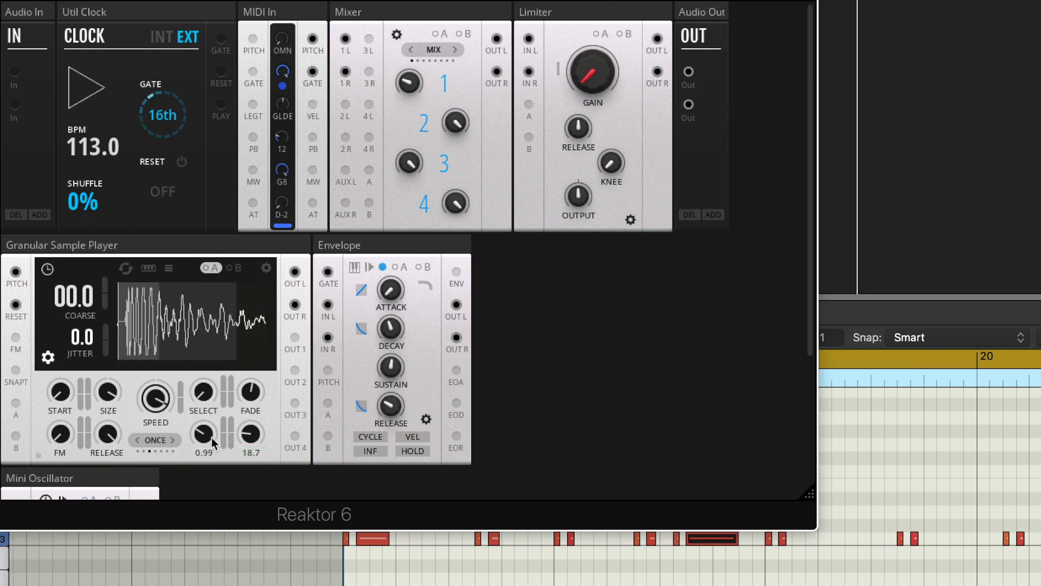
# Step: Vary the grain length and density, ending with a grain length of 0.58 and a density of 30.4
pyautogui.moveTo(208, 437)
pyautogui.moveTo(207, 437); pyautogui.dragTo(257, 407)
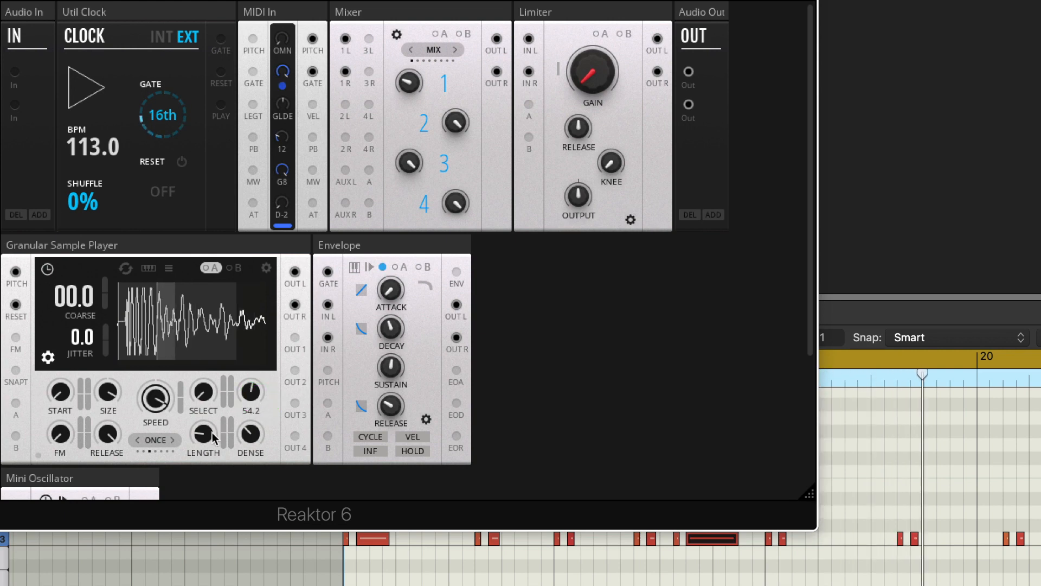
pyautogui.moveTo(211, 440); pyautogui.dragTo(270, 383)
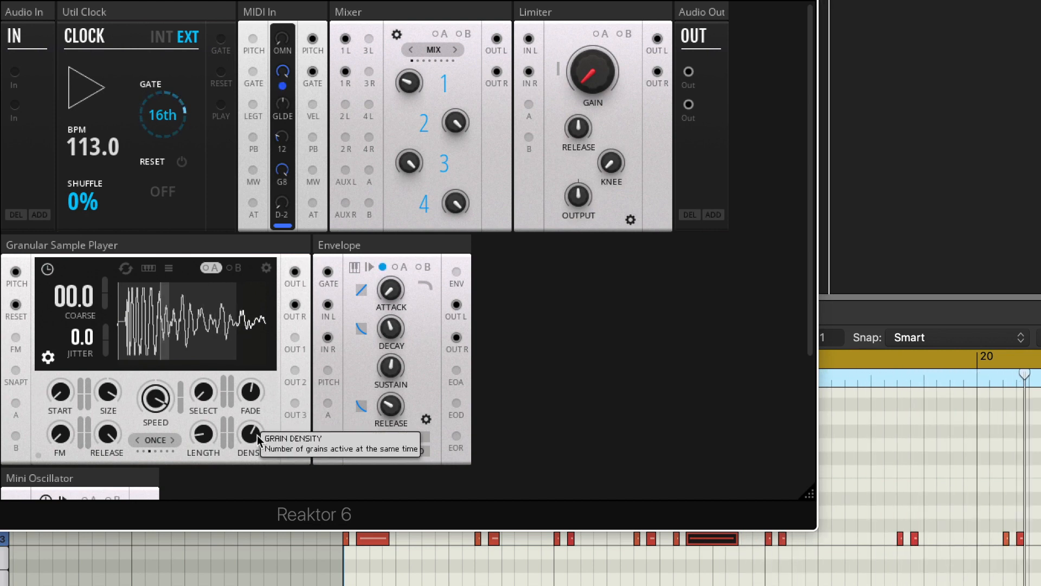
pyautogui.moveTo(258, 436); pyautogui.dragTo(212, 466)
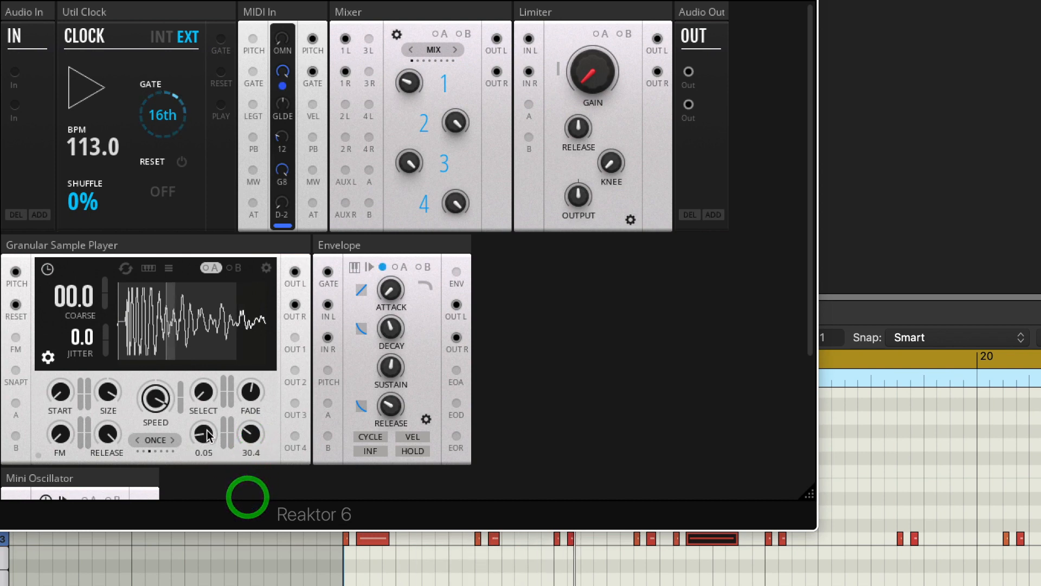
pyautogui.moveTo(204, 431); pyautogui.dragTo(209, 404)
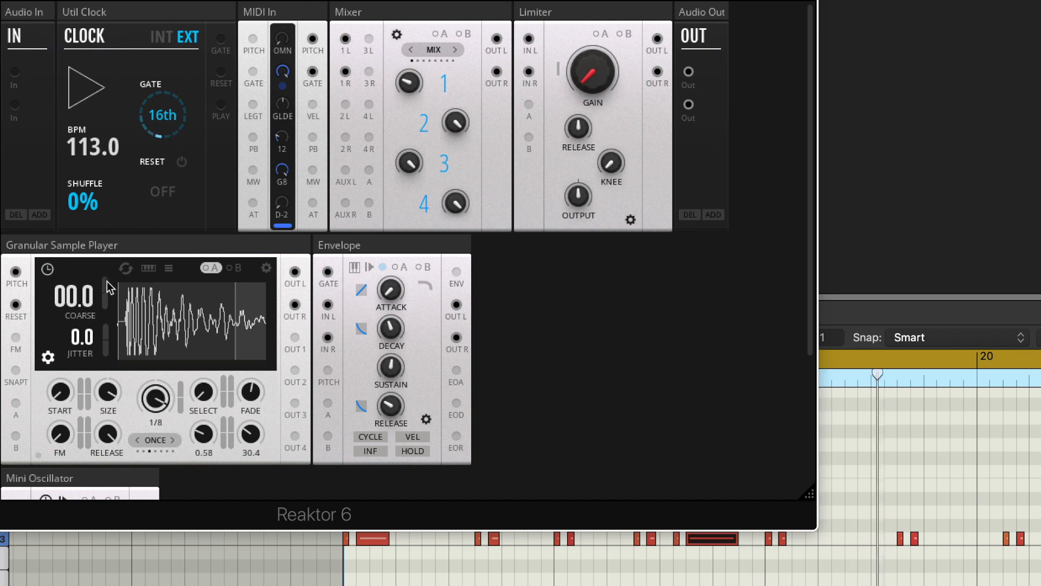
# Step: Examine the description of the Granular Sample Player's synchronisation modes
pyautogui.click(76, 182)
pyautogui.moveTo(75, 178); pyautogui.dragTo(96, 298)
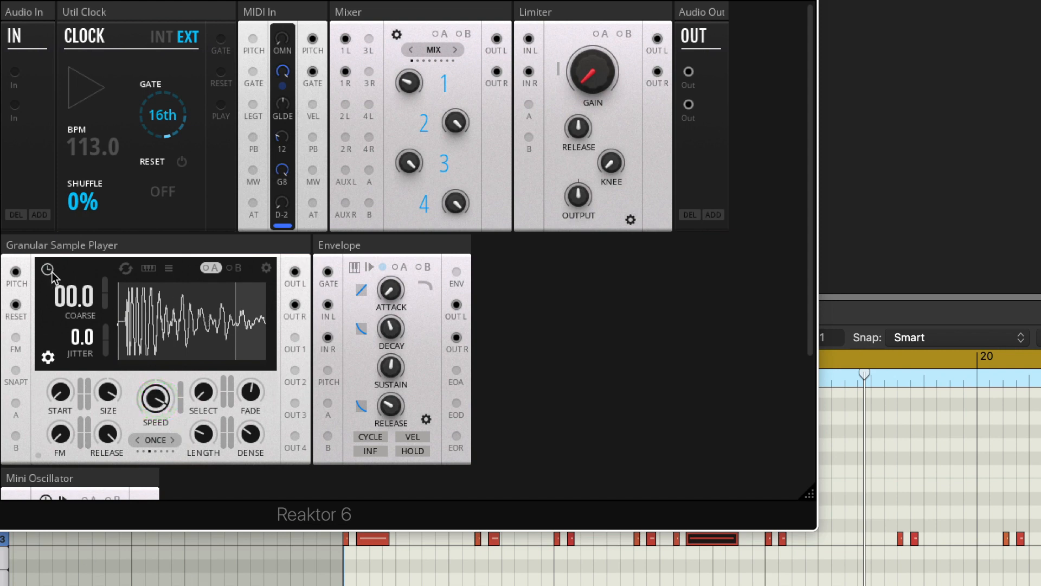
pyautogui.moveTo(50, 271)
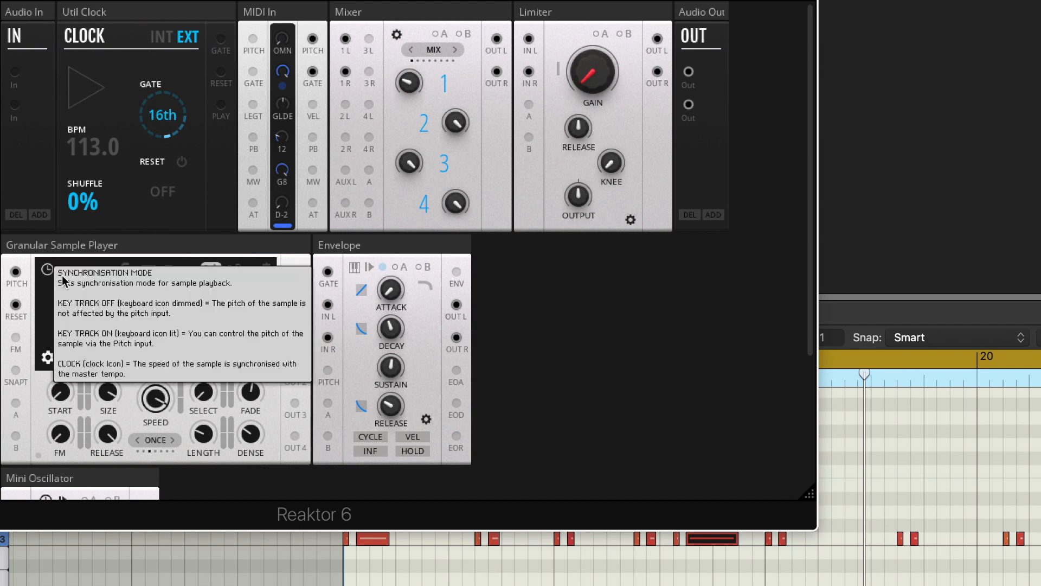
pyautogui.moveTo(114, 439)
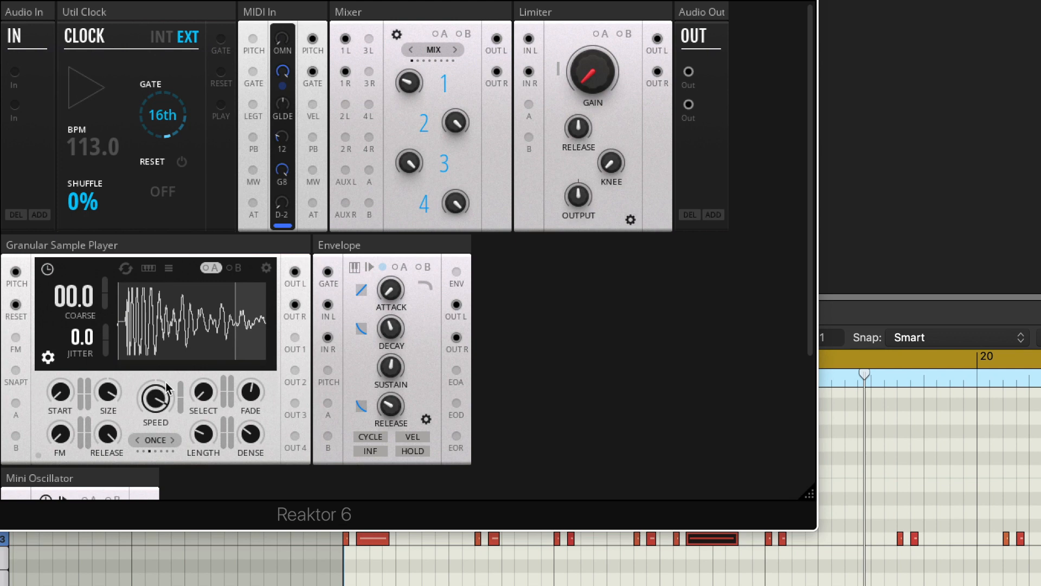
# Step: Slow down the Granular Sample Player's clock-synced playback speed, then raise it to a medium setting
pyautogui.scroll(-3, 166, 388)
pyautogui.click(155, 347)
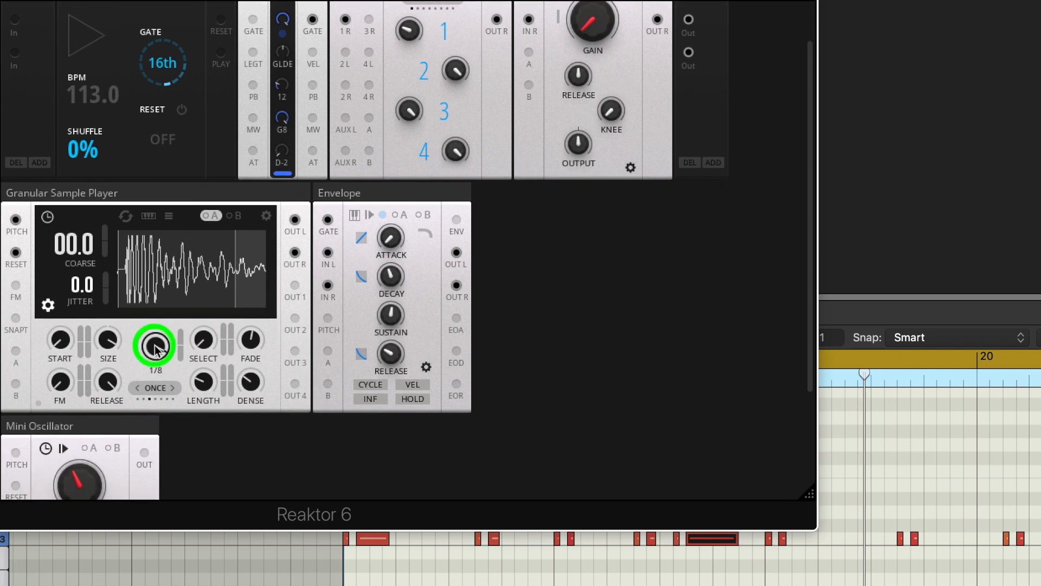
pyautogui.click(148, 449)
pyautogui.moveTo(148, 445); pyautogui.dragTo(138, 514)
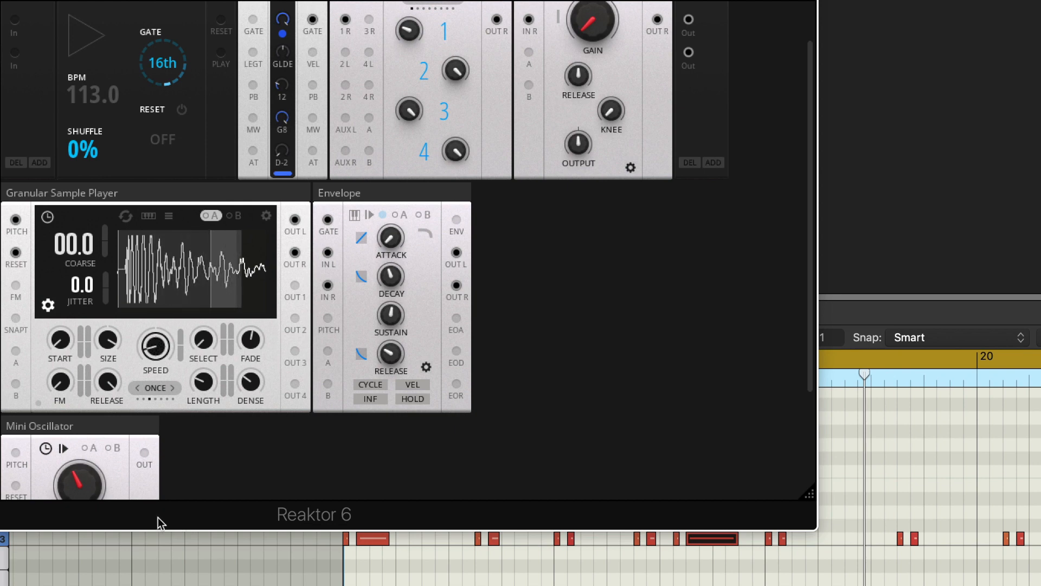
pyautogui.moveTo(168, 389)
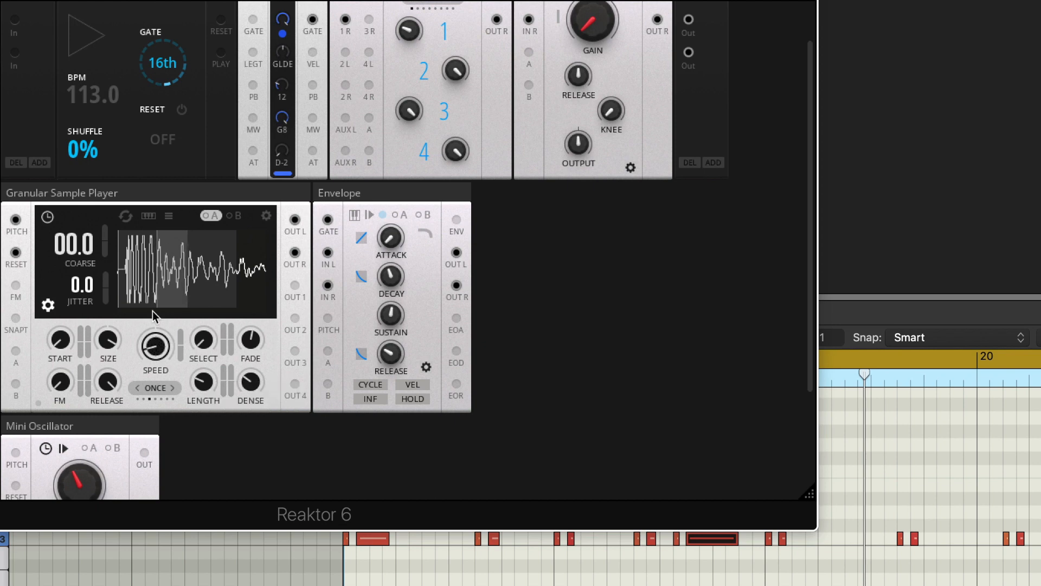
pyautogui.moveTo(157, 356)
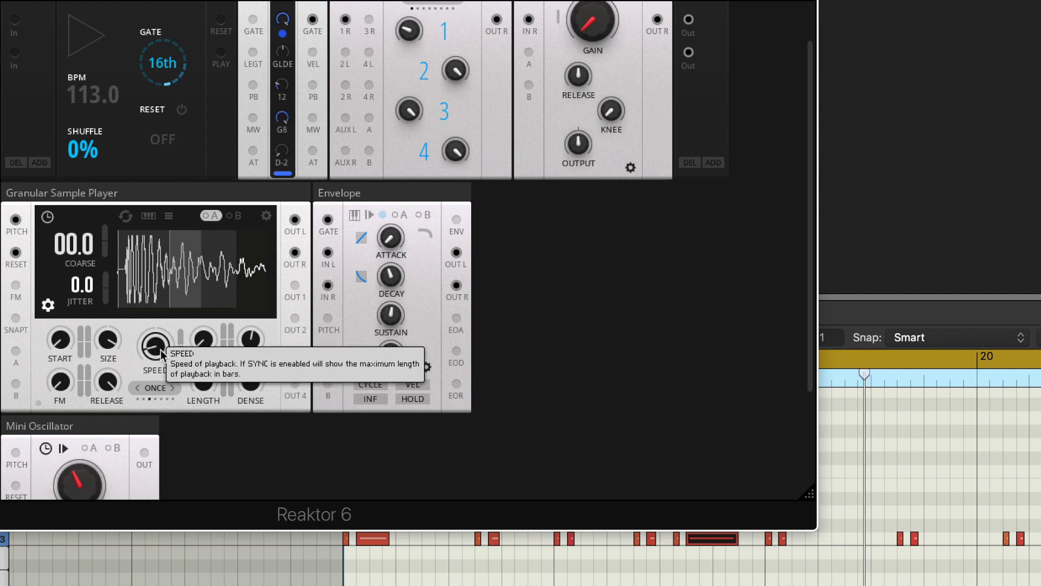
pyautogui.moveTo(161, 354); pyautogui.dragTo(174, 262)
# Step: Switch the sample player to key-tracked sync and sweep its playback speed up to 1134.6% and back down to a slow setting
pyautogui.click(49, 217)
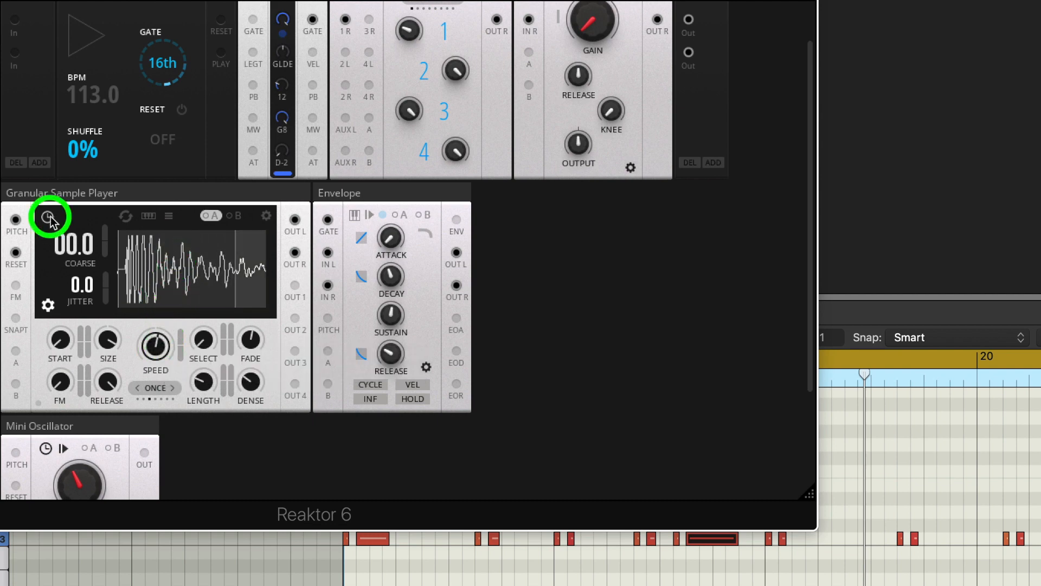
pyautogui.click(50, 217)
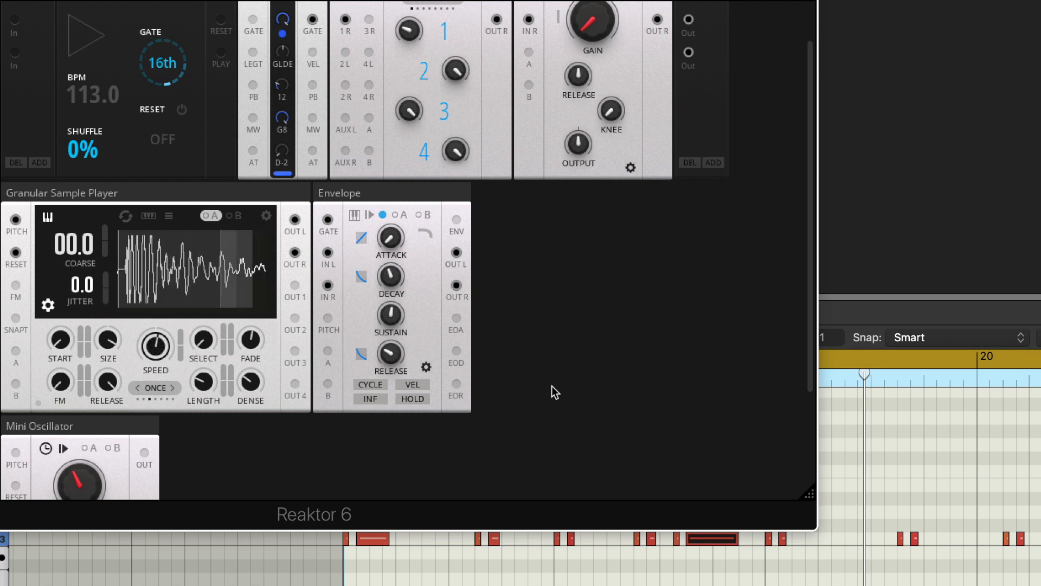
pyautogui.scroll(1, 513, 360)
pyautogui.moveTo(155, 347); pyautogui.dragTo(170, 284)
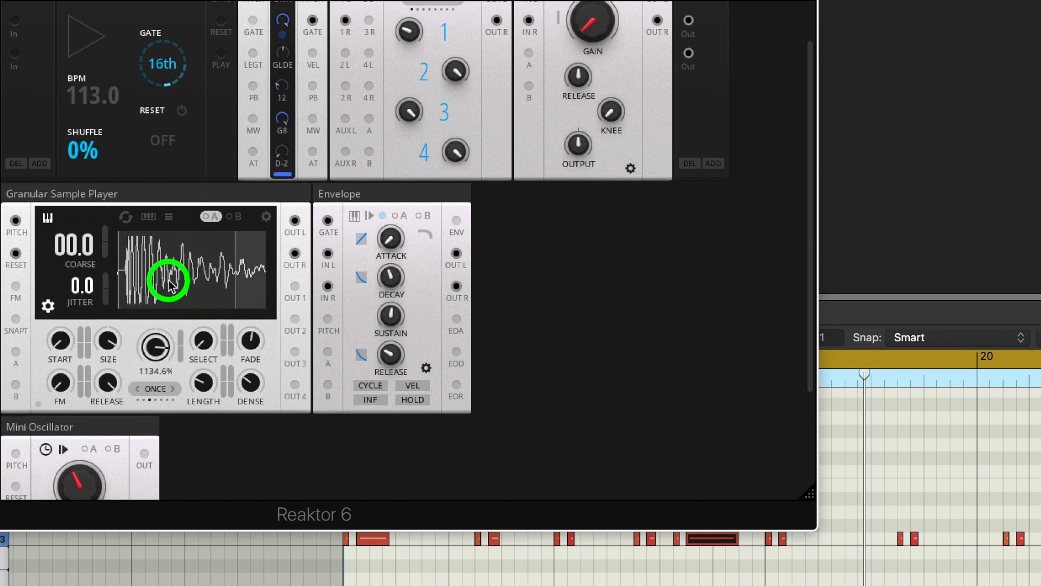
pyautogui.moveTo(157, 343); pyautogui.dragTo(169, 374)
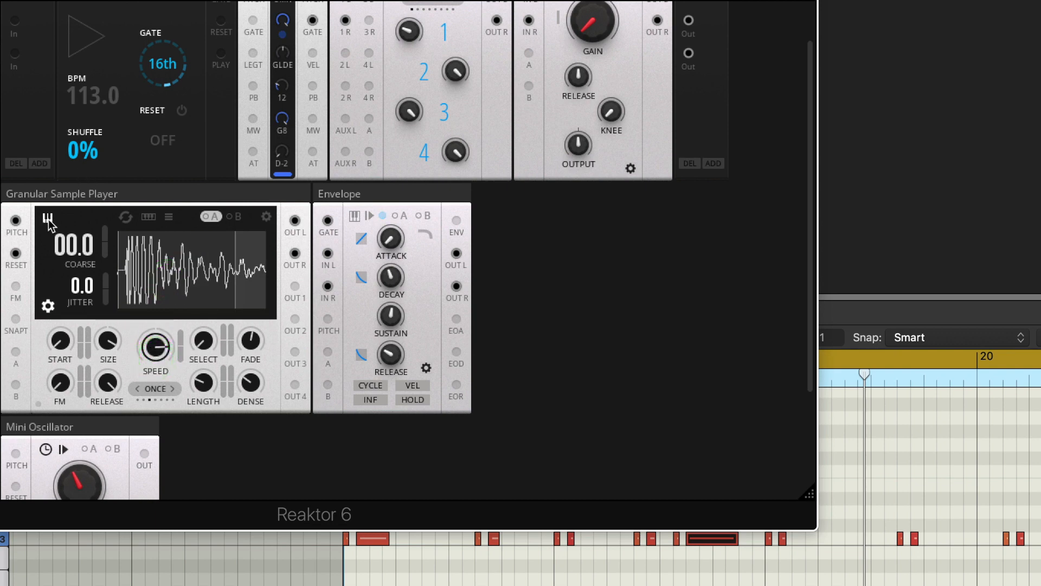
pyautogui.moveTo(156, 331); pyautogui.dragTo(158, 342)
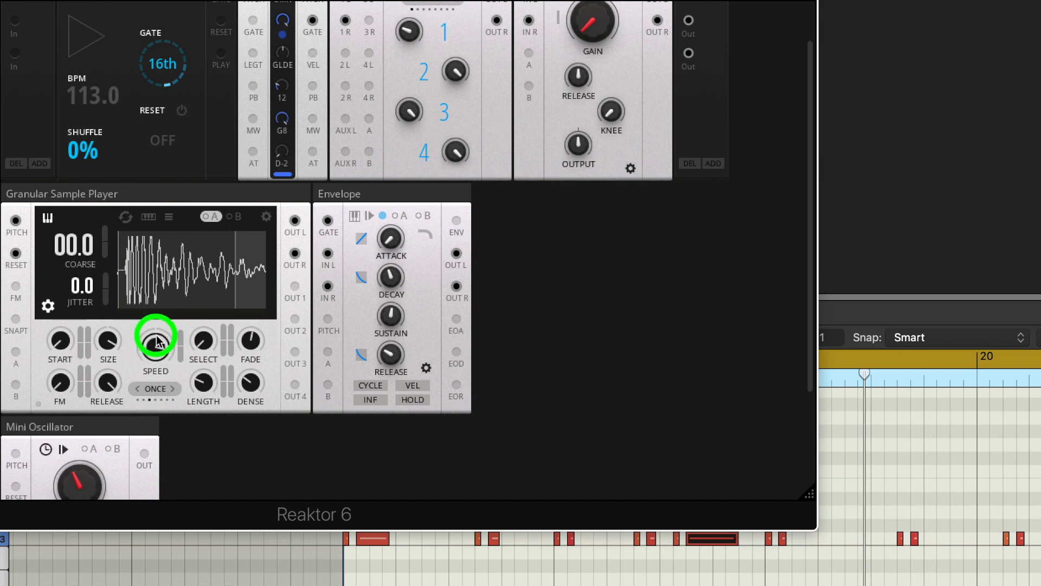
pyautogui.moveTo(156, 342)
pyautogui.mouseDown()
pyautogui.moveTo(153, 530)
pyautogui.moveTo(153, 518)
pyautogui.mouseUp()
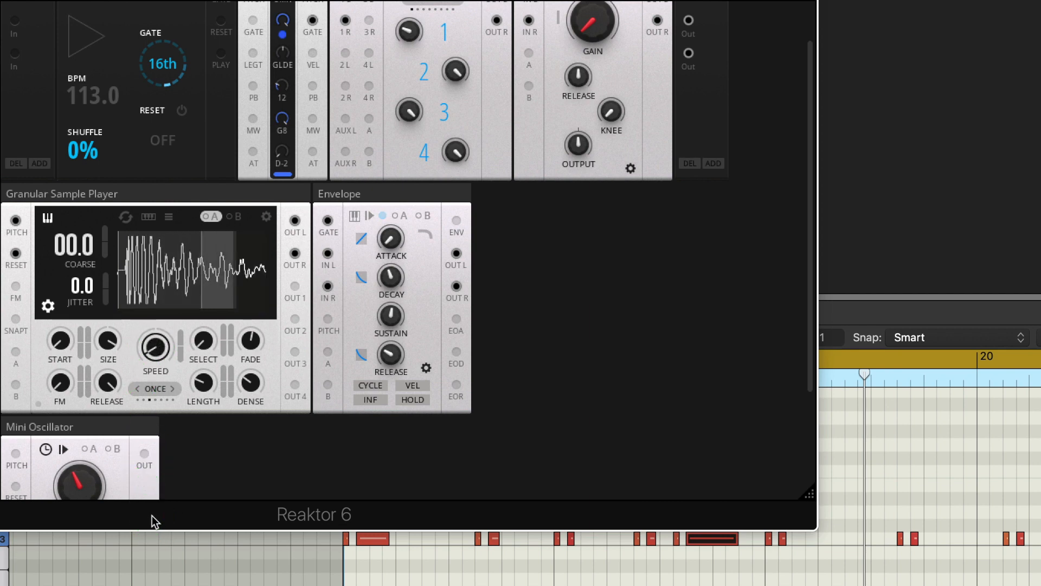
# Step: Return the sample player to clock sync at a speed of 1/8 and start the host playback
pyautogui.click(48, 219)
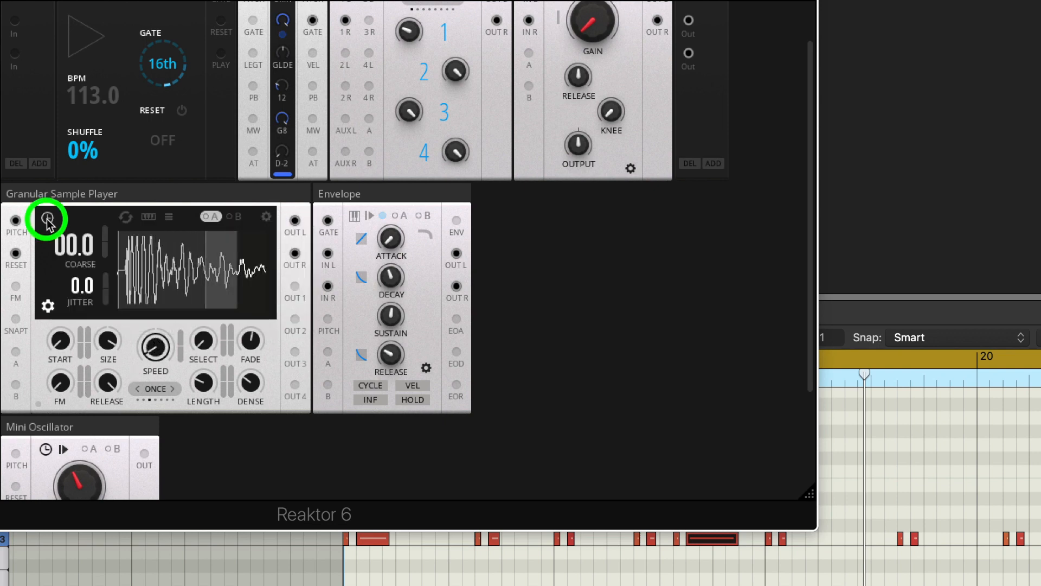
pyautogui.click(163, 164)
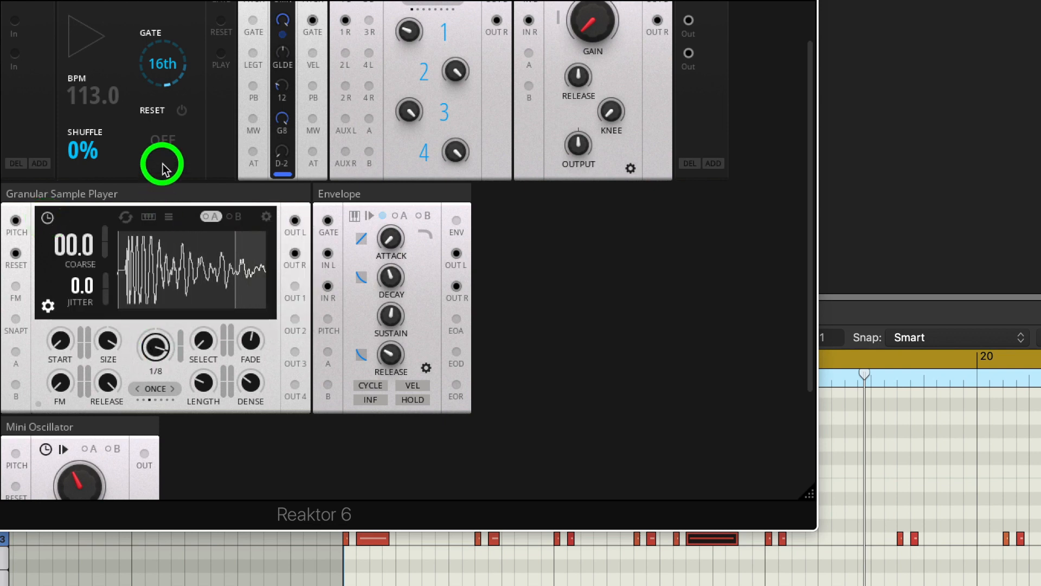
pyautogui.press('space')
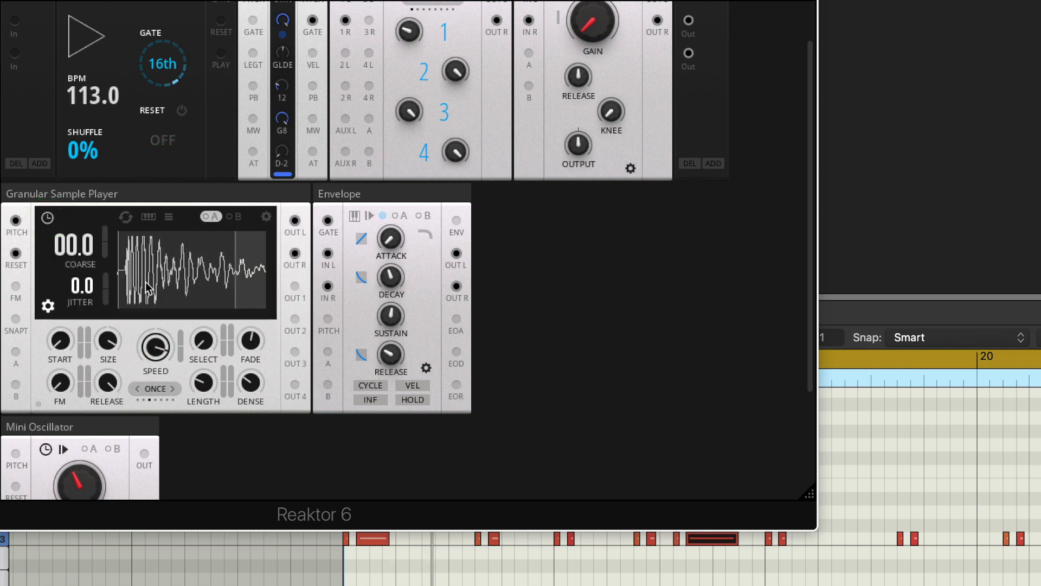
# Step: Set the grain density to about 24 and the grain length to 1.81 during playback
pyautogui.click(255, 397)
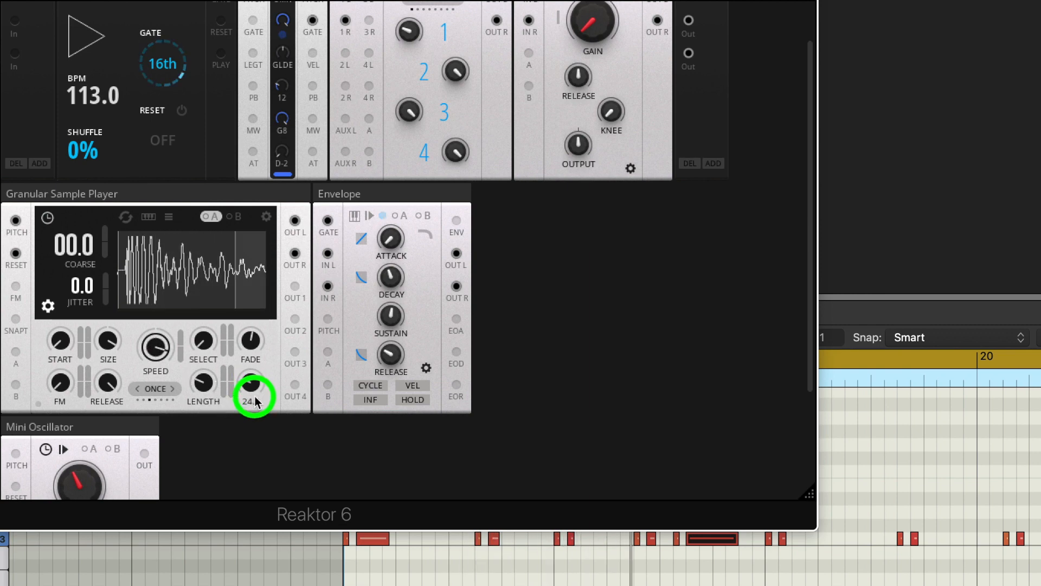
pyautogui.moveTo(202, 396); pyautogui.dragTo(207, 367)
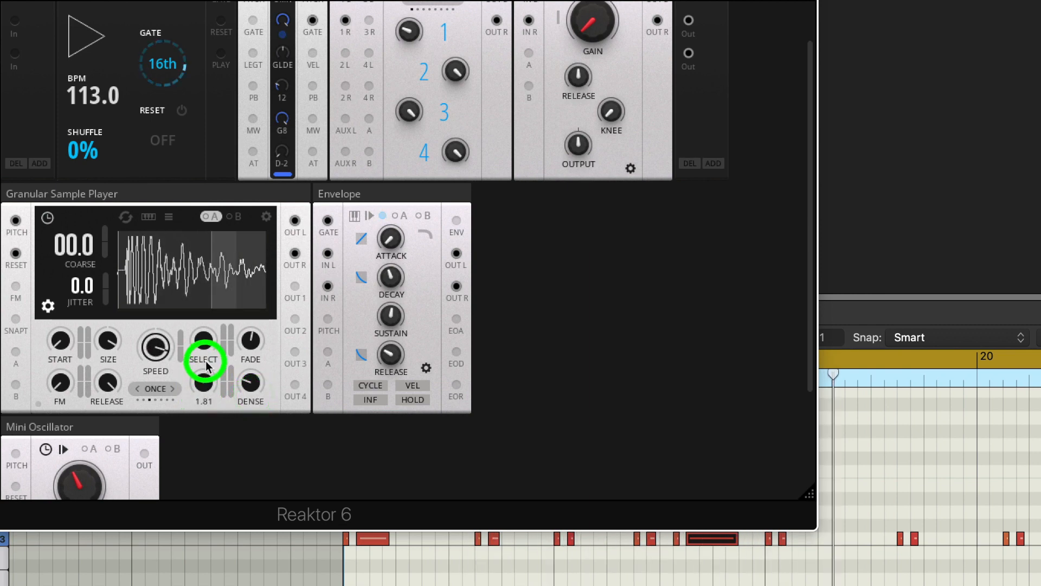
pyautogui.click(251, 379)
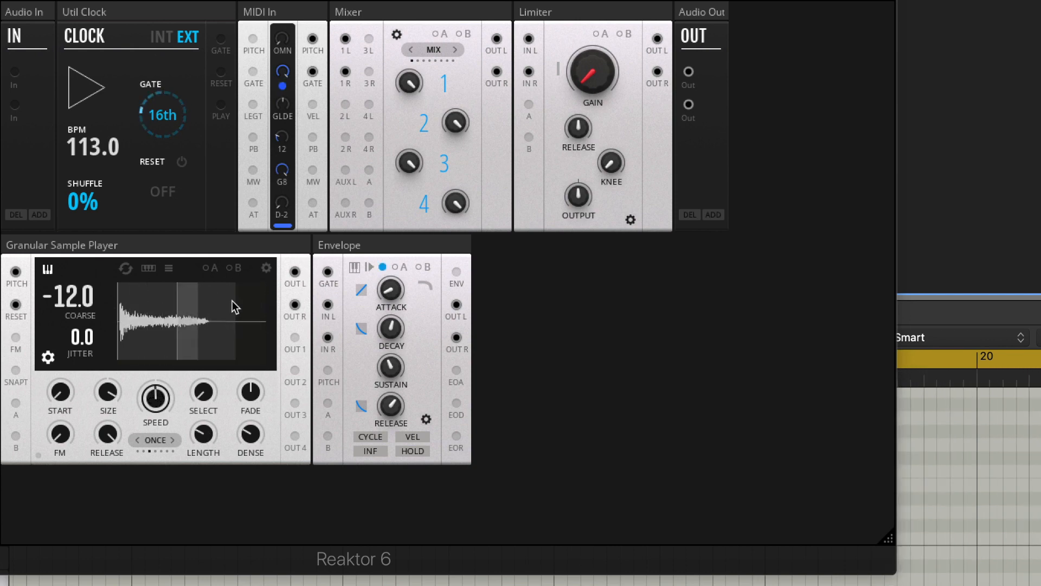
# Step: Shorten the grain length in the patch tuned to -12.0, and try a low and a higher grain density
pyautogui.moveTo(70, 306)
pyautogui.mouseDown()
pyautogui.moveTo(67, 359)
pyautogui.moveTo(81, 295)
pyautogui.moveTo(84, 149)
pyautogui.moveTo(86, 302)
pyautogui.mouseUp()
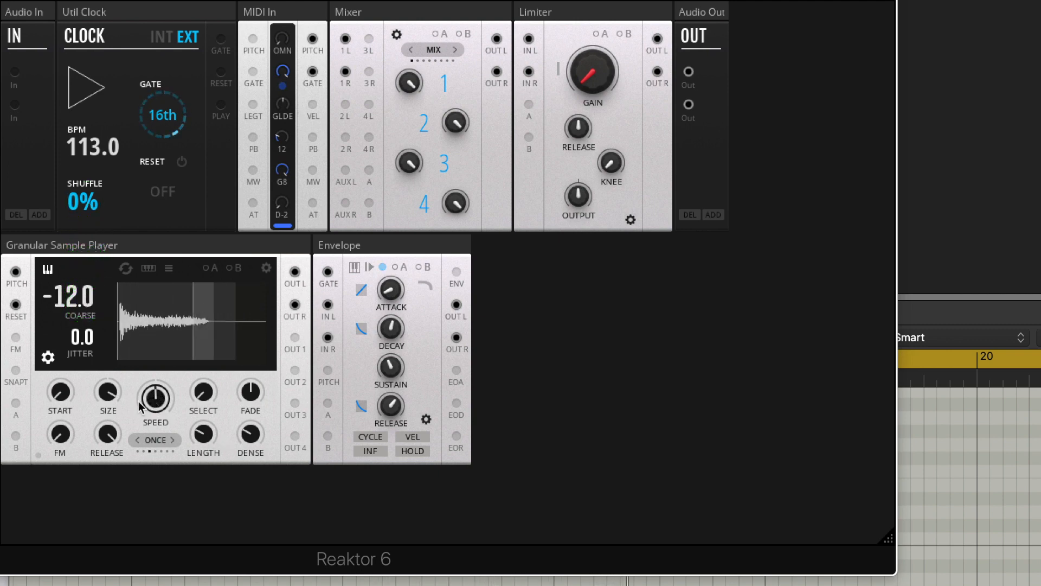
pyautogui.moveTo(208, 438); pyautogui.dragTo(202, 457)
pyautogui.moveTo(251, 428); pyautogui.dragTo(248, 473)
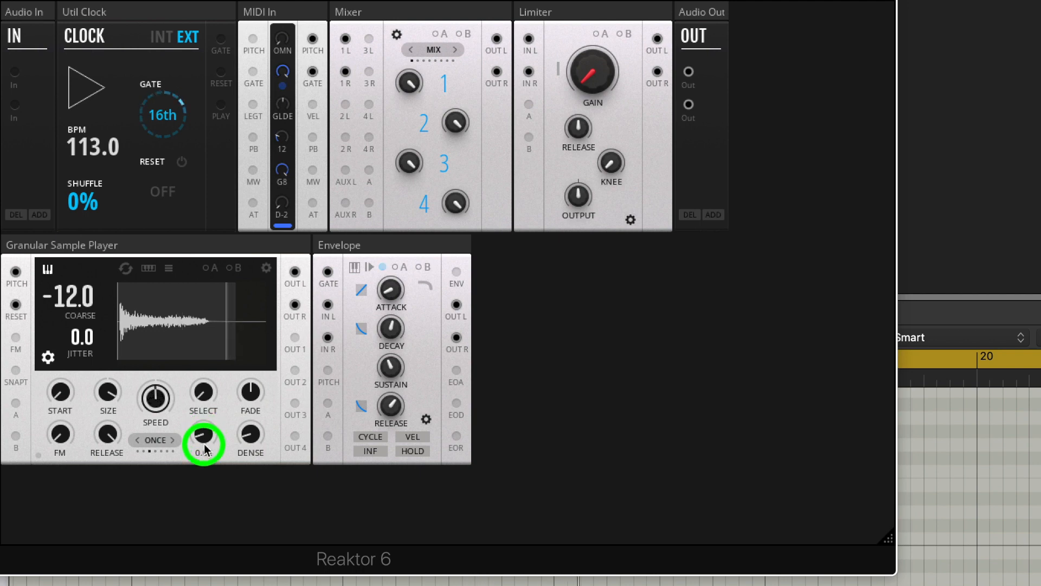
pyautogui.moveTo(255, 435); pyautogui.dragTo(258, 382)
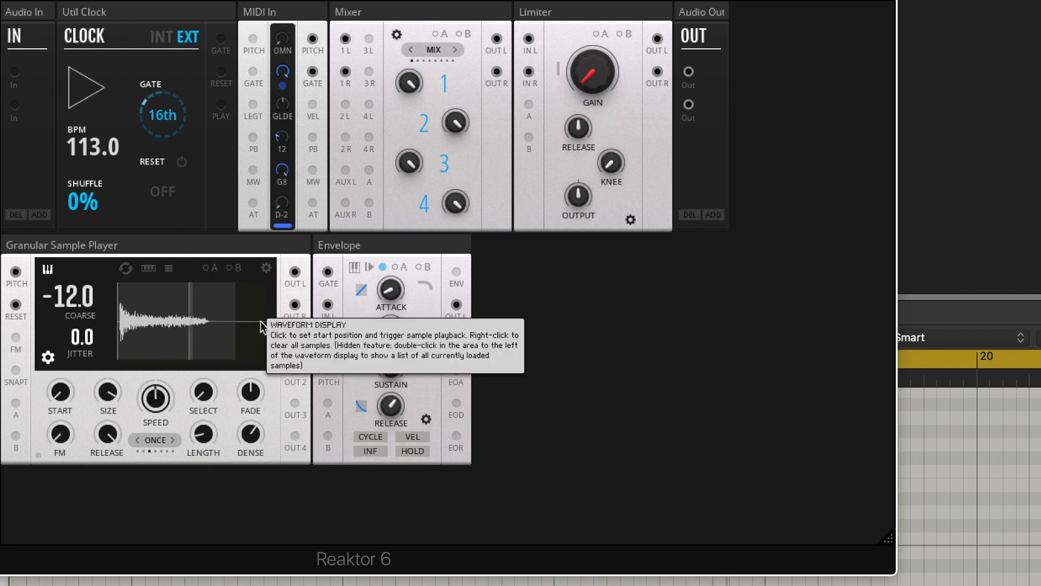
# Step: Raise the grain length through 0.12 to 0.30
pyautogui.click(207, 437)
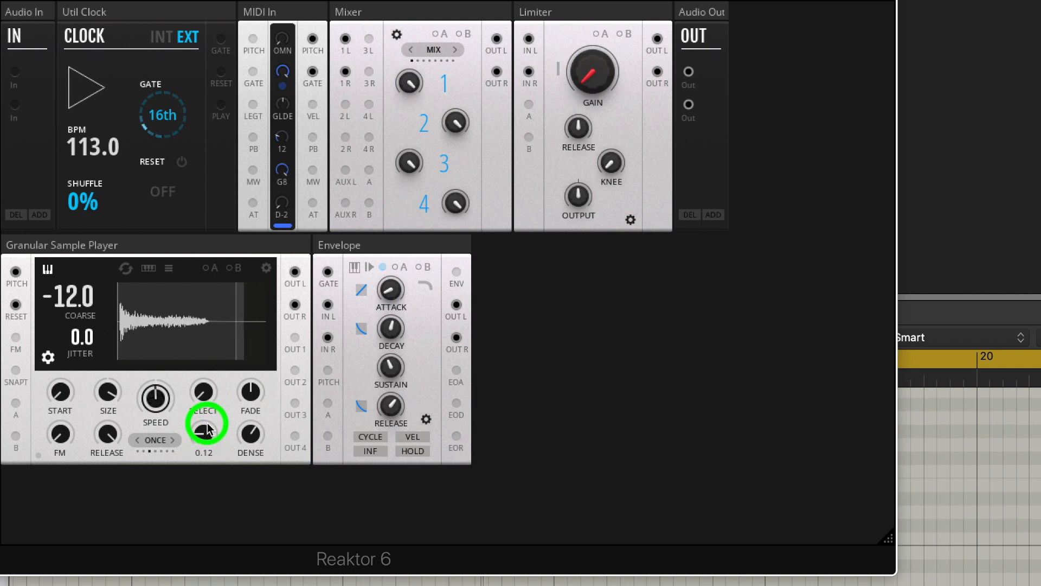
pyautogui.moveTo(208, 429)
pyautogui.mouseDown()
pyautogui.moveTo(213, 347)
pyautogui.moveTo(207, 421)
pyautogui.mouseUp()
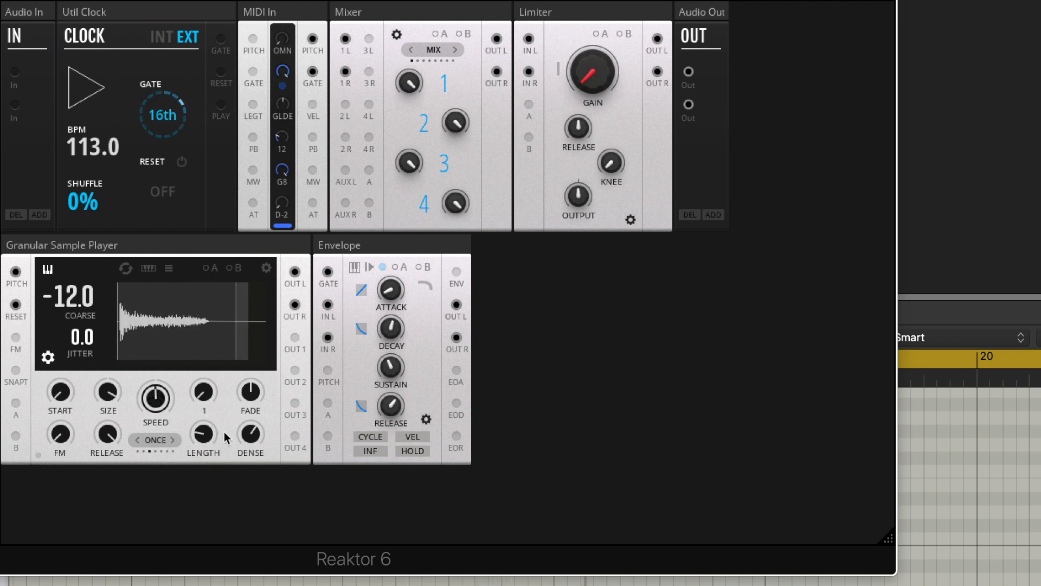
pyautogui.click(204, 436)
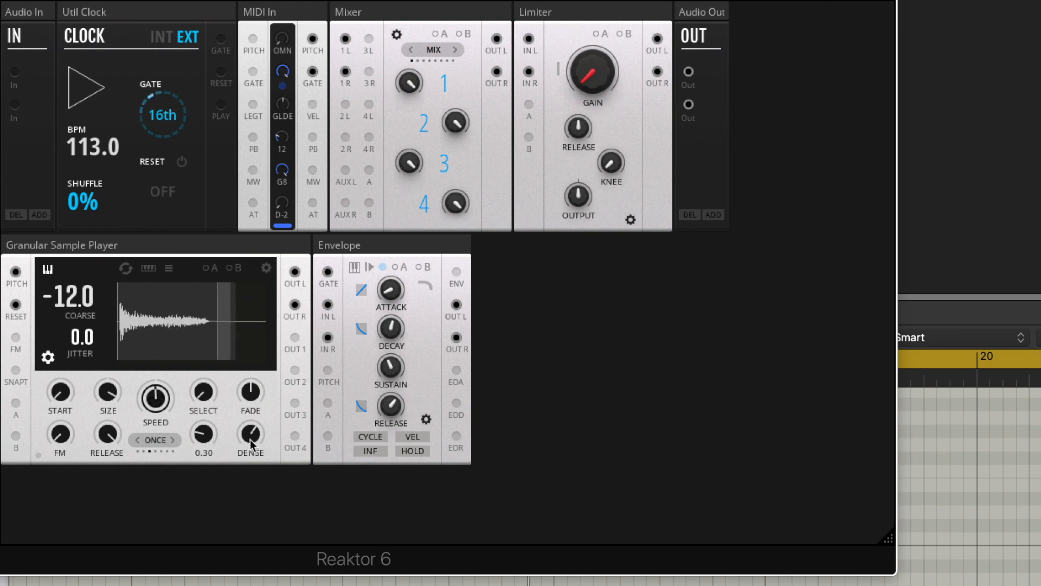
# Step: Try a grain density of 27.7, settle on 53.5, and increase the sample player's playback speed
pyautogui.moveTo(250, 426); pyautogui.dragTo(250, 510)
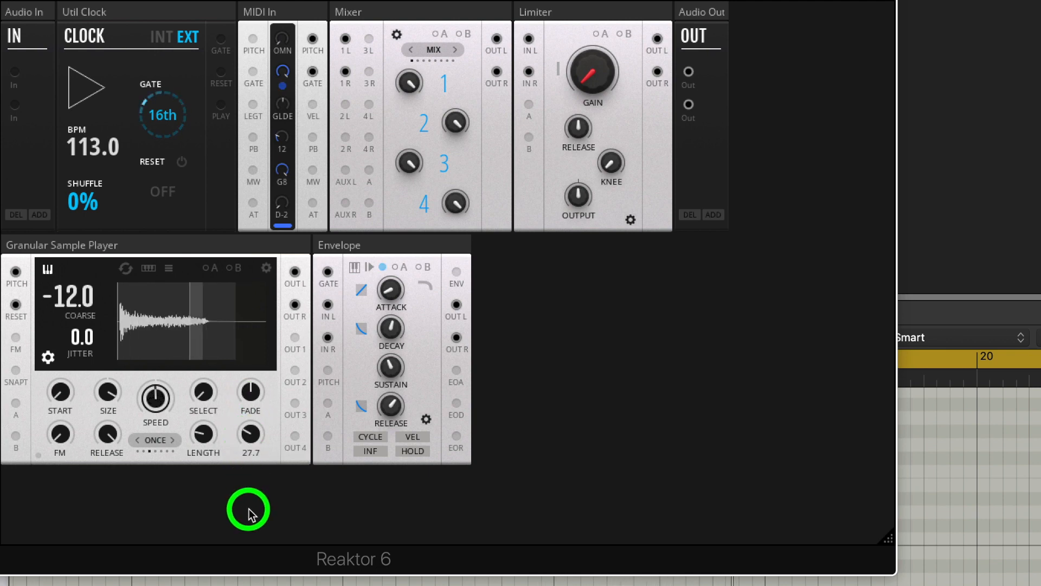
pyautogui.moveTo(250, 463); pyautogui.dragTo(250, 453)
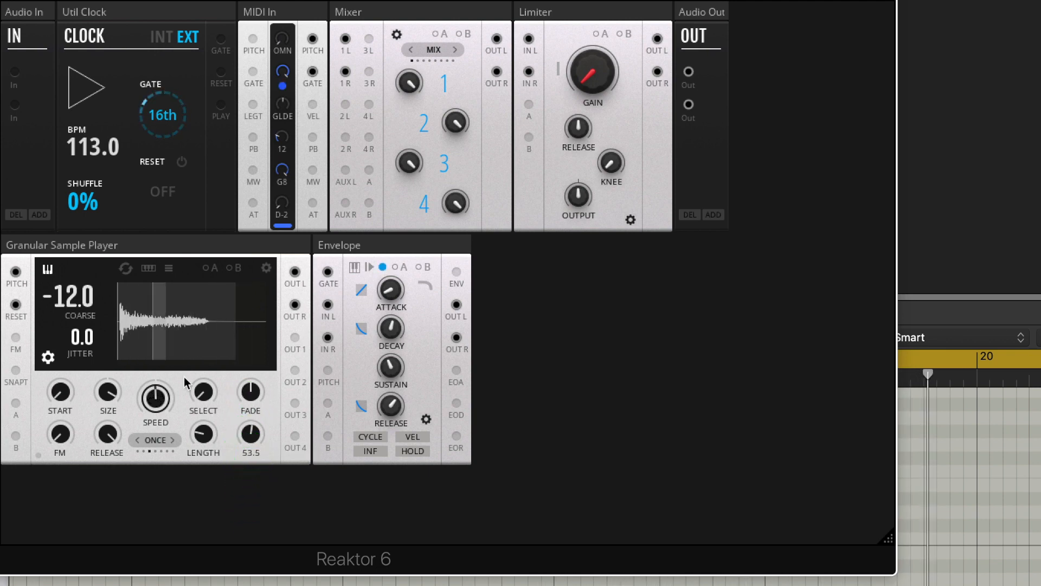
pyautogui.moveTo(156, 400); pyautogui.dragTo(157, 298)
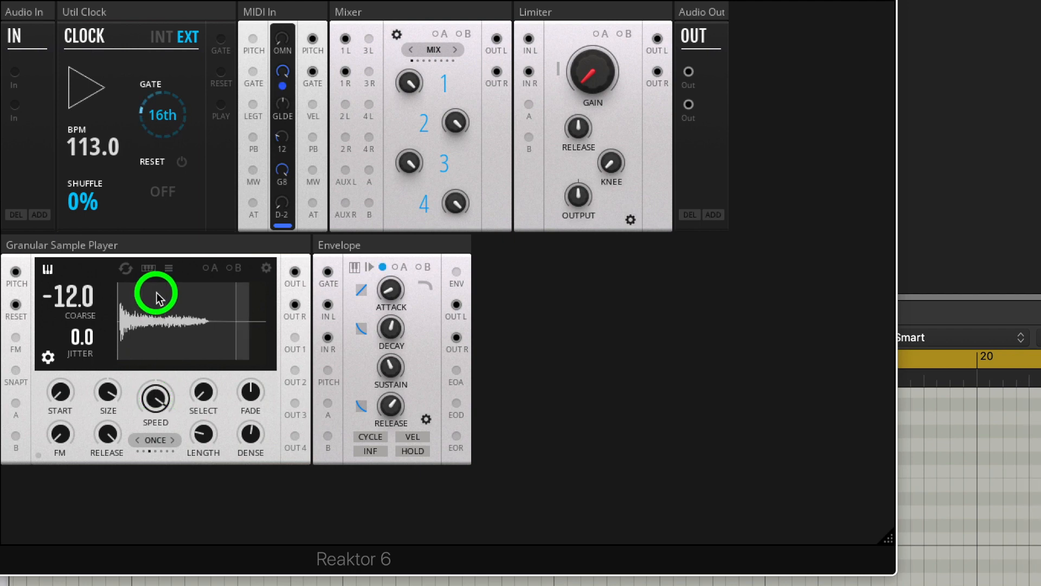
# Step: Try a playback speed of 181.5%, lengthen the grains past 1.71, and bring the speed back to about 89.8%
pyautogui.moveTo(151, 481); pyautogui.dragTo(146, 414)
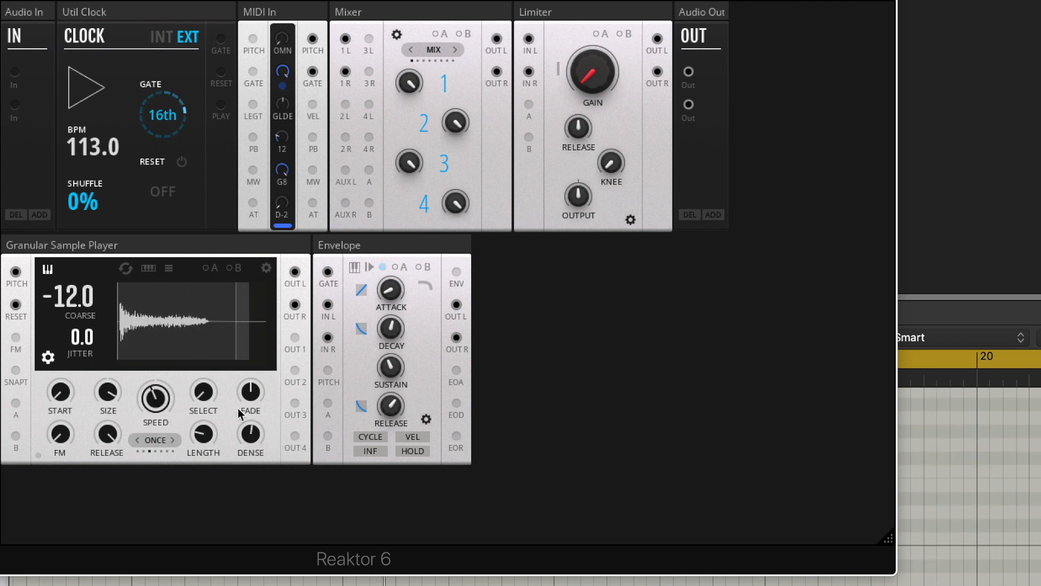
pyautogui.click(163, 357)
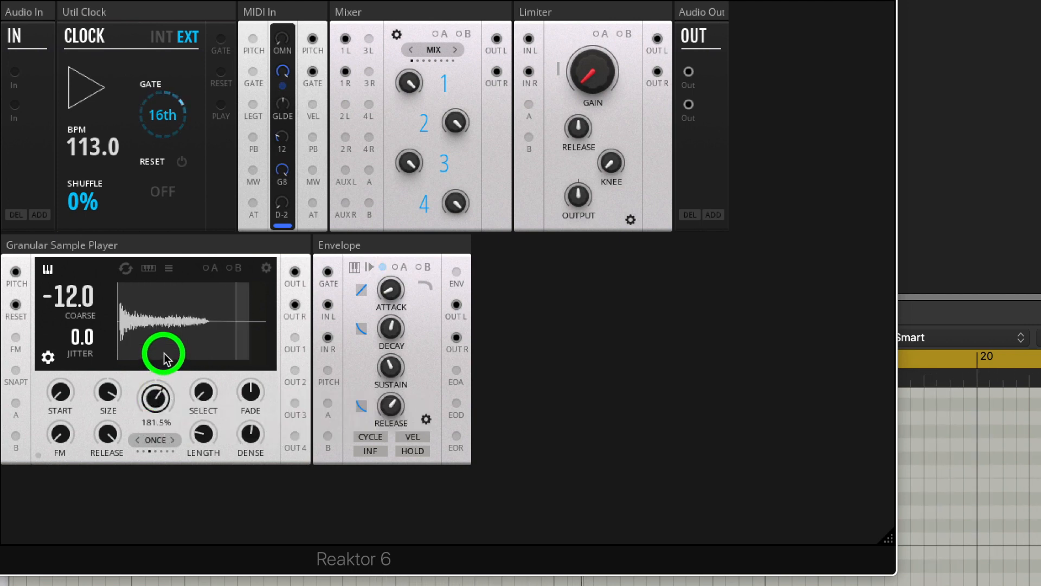
pyautogui.click(206, 415)
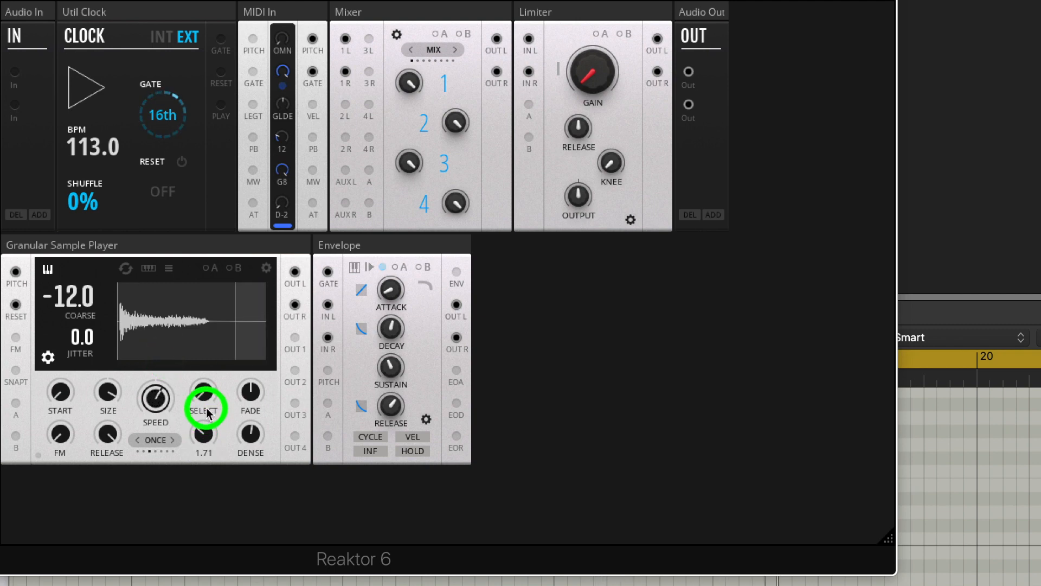
pyautogui.moveTo(151, 398)
pyautogui.mouseDown()
pyautogui.moveTo(151, 444)
pyautogui.moveTo(148, 400)
pyautogui.mouseUp()
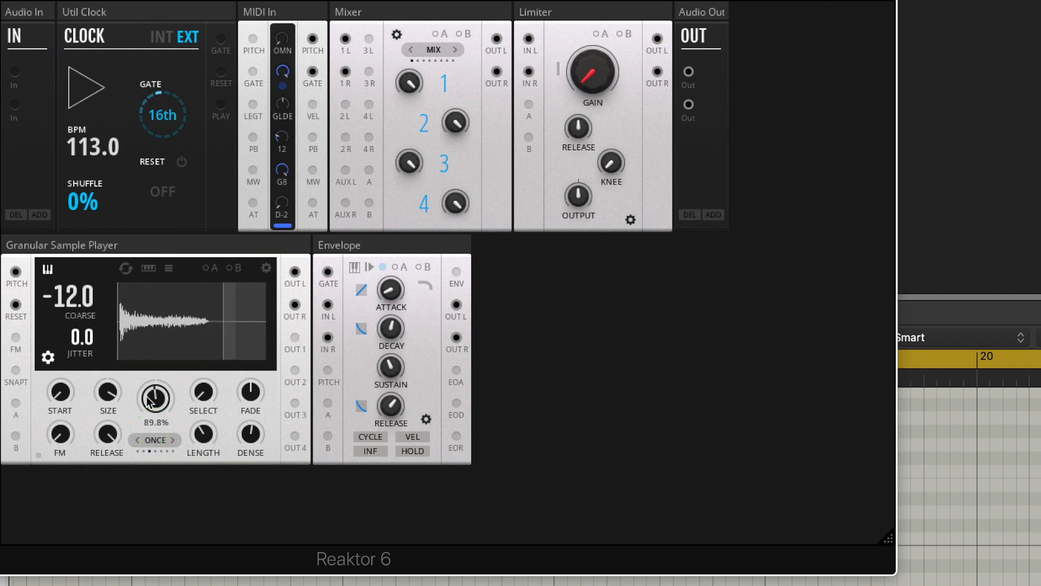
# Step: Raise the grain density jitter slightly, check the sample player's settings page, and return to the main controls
pyautogui.click(48, 357)
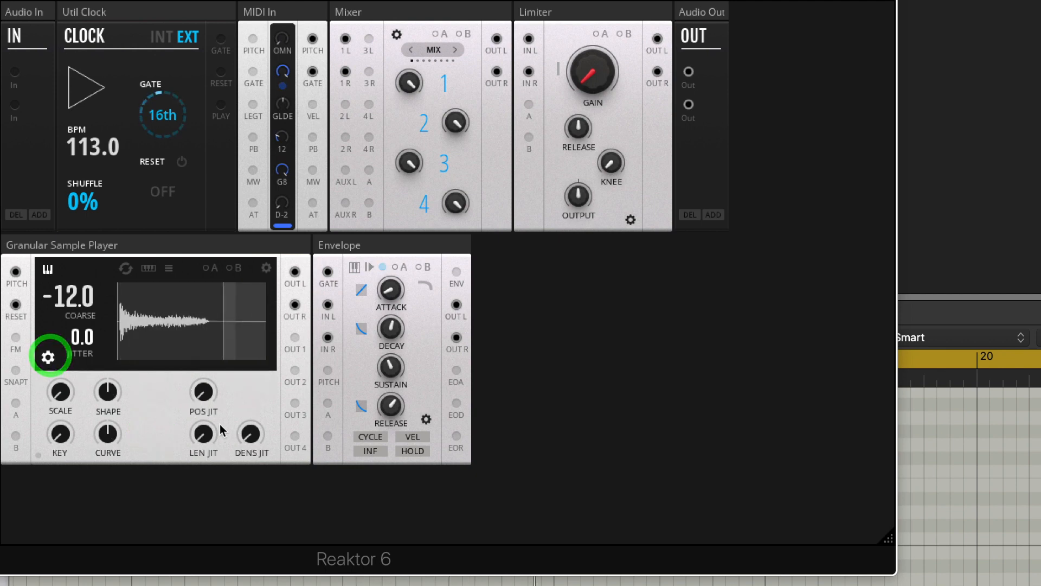
pyautogui.moveTo(254, 431)
pyautogui.mouseDown()
pyautogui.moveTo(255, 421)
pyautogui.moveTo(256, 431)
pyautogui.mouseUp()
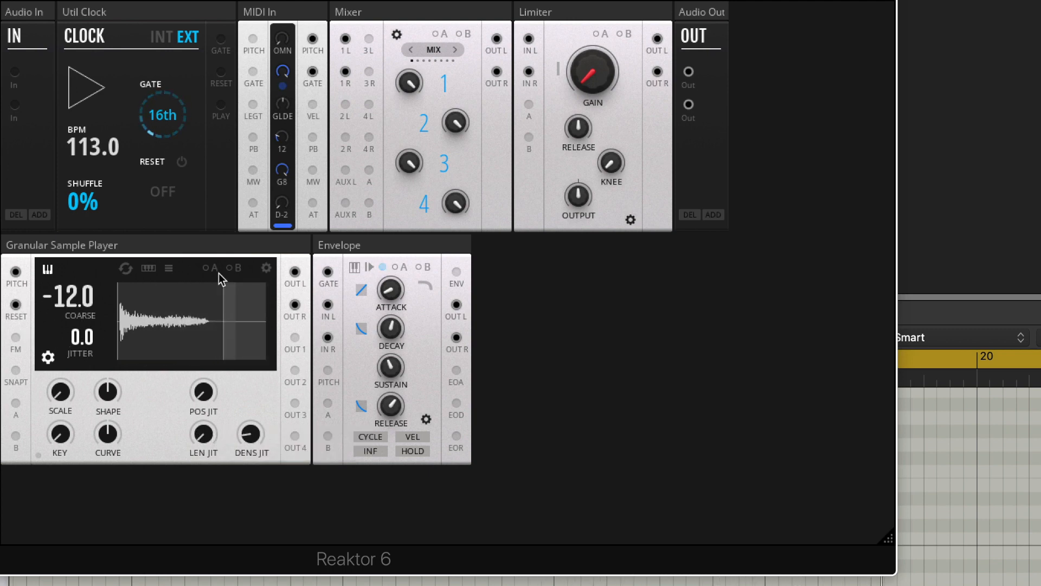
pyautogui.click(46, 359)
pyautogui.click(46, 359)
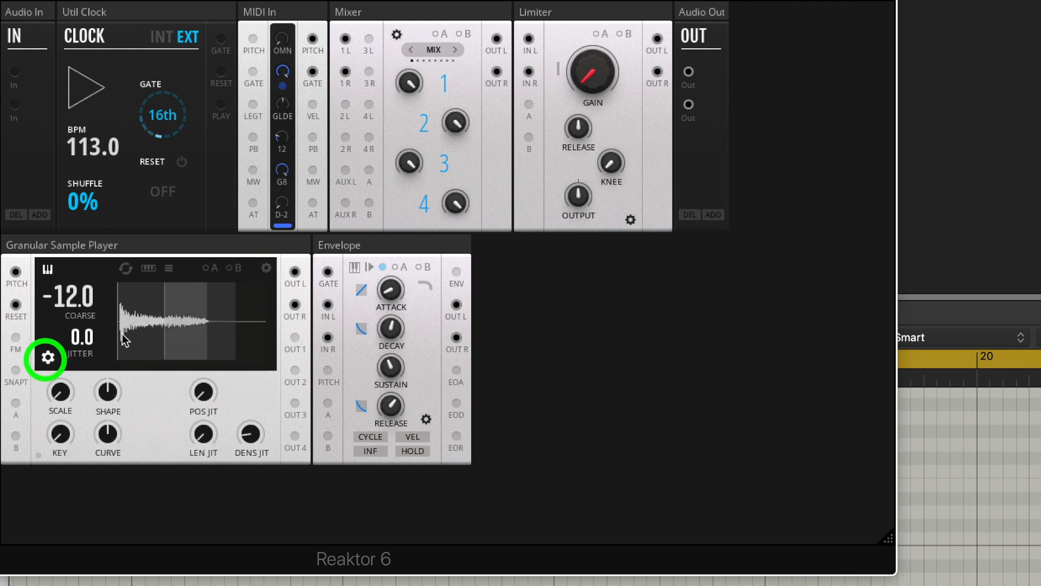
pyautogui.click(266, 268)
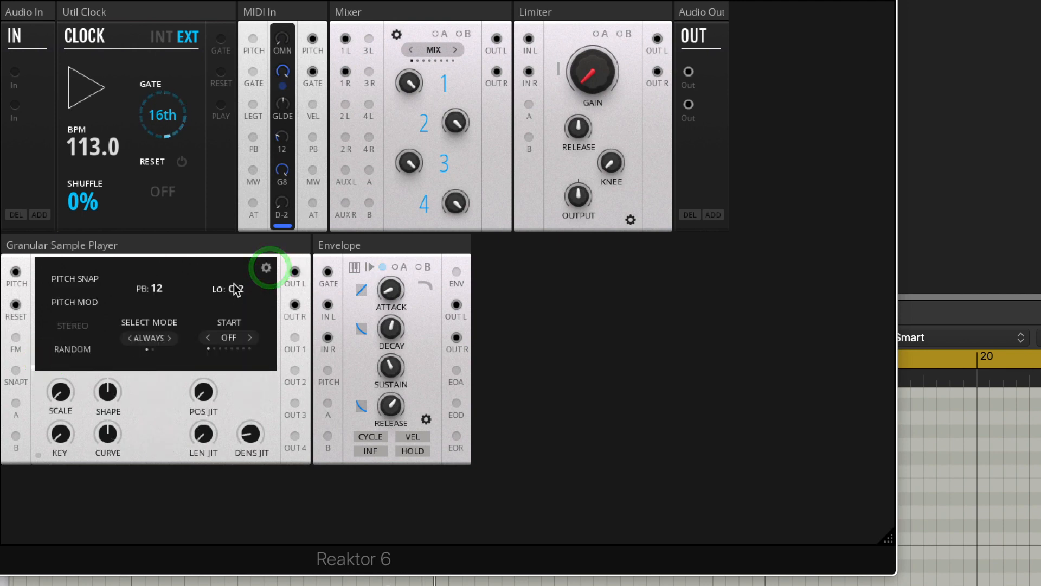
pyautogui.click(267, 271)
pyautogui.click(47, 358)
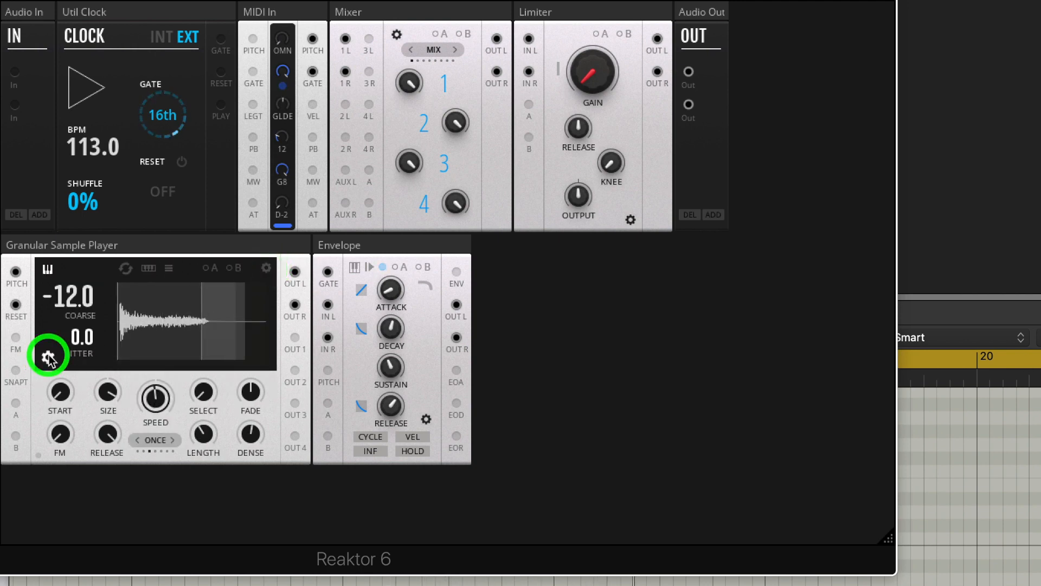
# Step: Raise the grain density high, ease it back a little, and slow the playback speed slightly
pyautogui.click(260, 392)
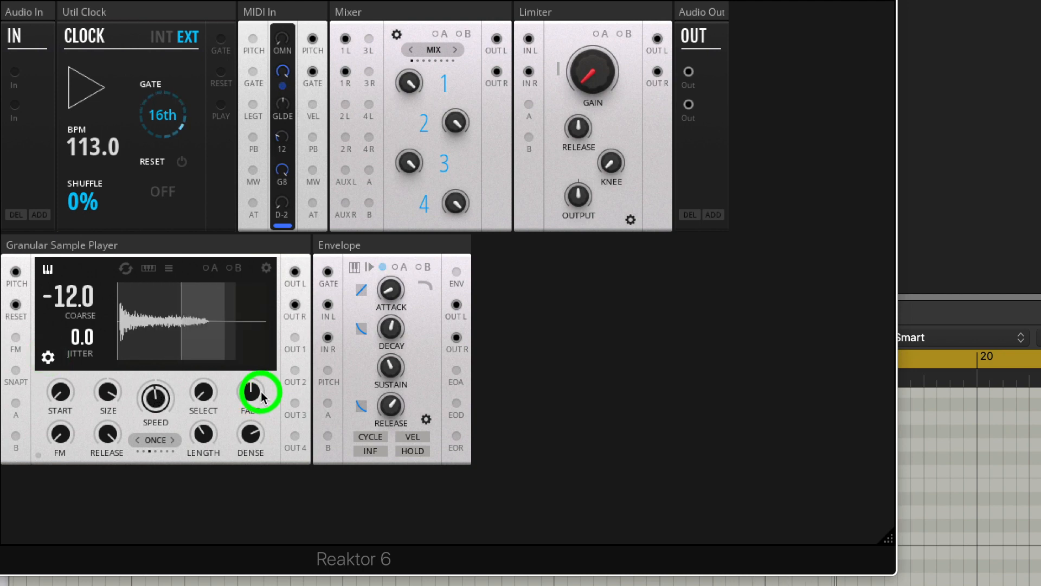
pyautogui.moveTo(261, 397); pyautogui.dragTo(260, 412)
pyautogui.moveTo(156, 398)
pyautogui.mouseDown()
pyautogui.moveTo(159, 434)
pyautogui.moveTo(159, 414)
pyautogui.mouseUp()
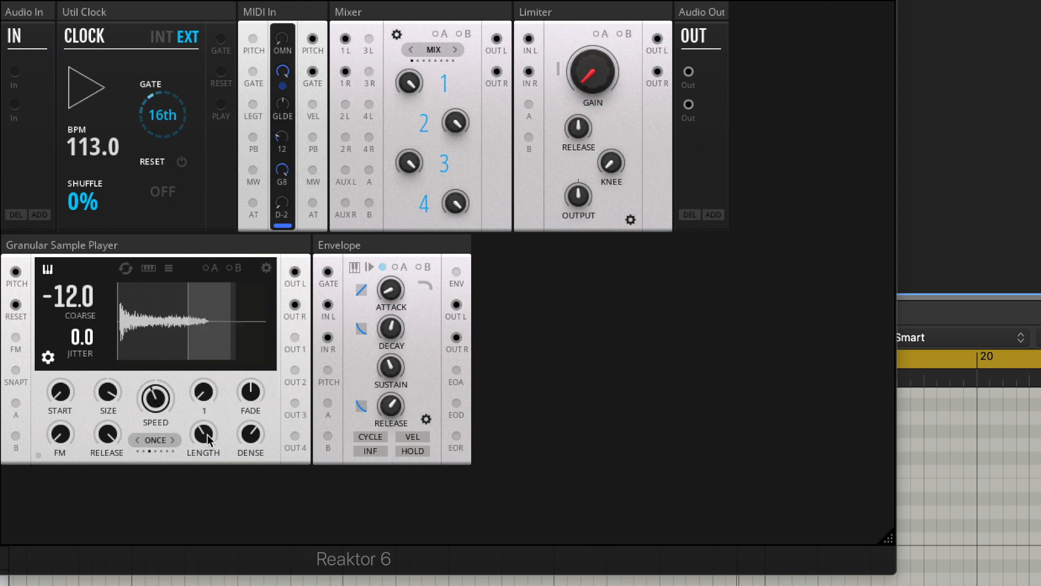
# Step: Vary the grain length and playback speed during playback, and lower the grain density
pyautogui.click(208, 408)
pyautogui.moveTo(204, 430); pyautogui.dragTo(242, 492)
pyautogui.moveTo(156, 395)
pyautogui.mouseDown()
pyautogui.moveTo(159, 406)
pyautogui.moveTo(163, 373)
pyautogui.moveTo(164, 400)
pyautogui.mouseUp()
pyautogui.moveTo(242, 446)
pyautogui.mouseDown()
pyautogui.moveTo(246, 462)
pyautogui.moveTo(202, 406)
pyautogui.moveTo(250, 439)
pyautogui.moveTo(251, 400)
pyautogui.mouseUp()
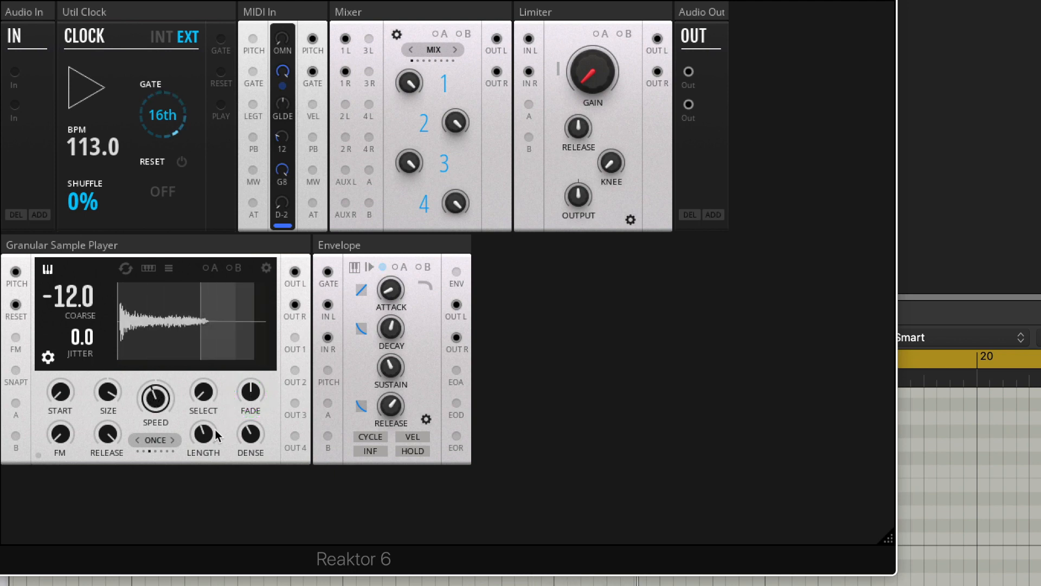
# Step: Shorten the grain length to 1.48 with the playback speed at 74.7%, and fine-tune the grain density
pyautogui.moveTo(208, 438); pyautogui.dragTo(205, 465)
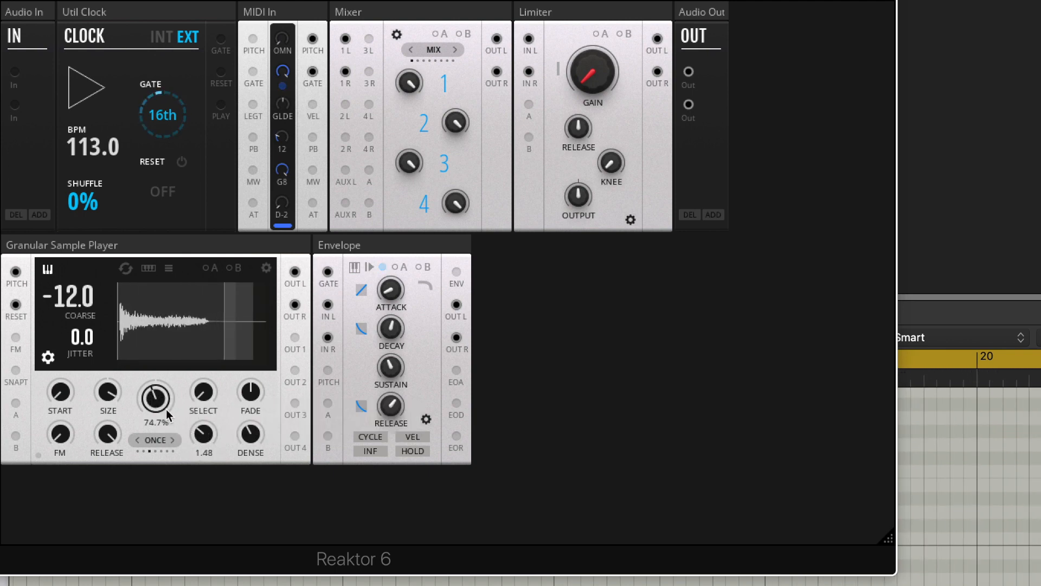
pyautogui.click(249, 433)
pyautogui.moveTo(248, 440); pyautogui.dragTo(248, 436)
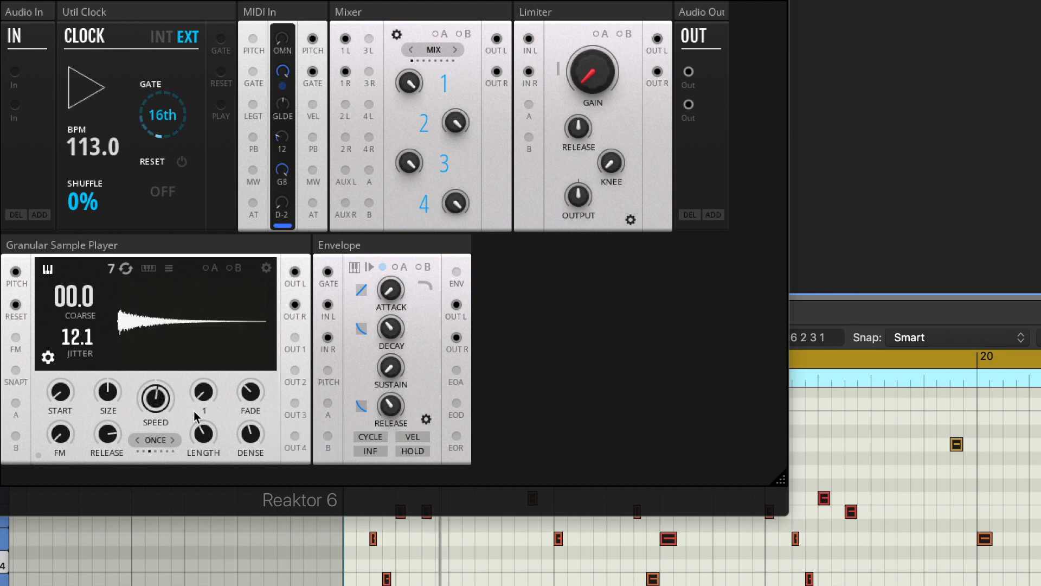
# Step: In the hi-hat patch, lower the grain density to its minimum and shorten the grain length to about 0.99
pyautogui.moveTo(254, 436); pyautogui.dragTo(250, 519)
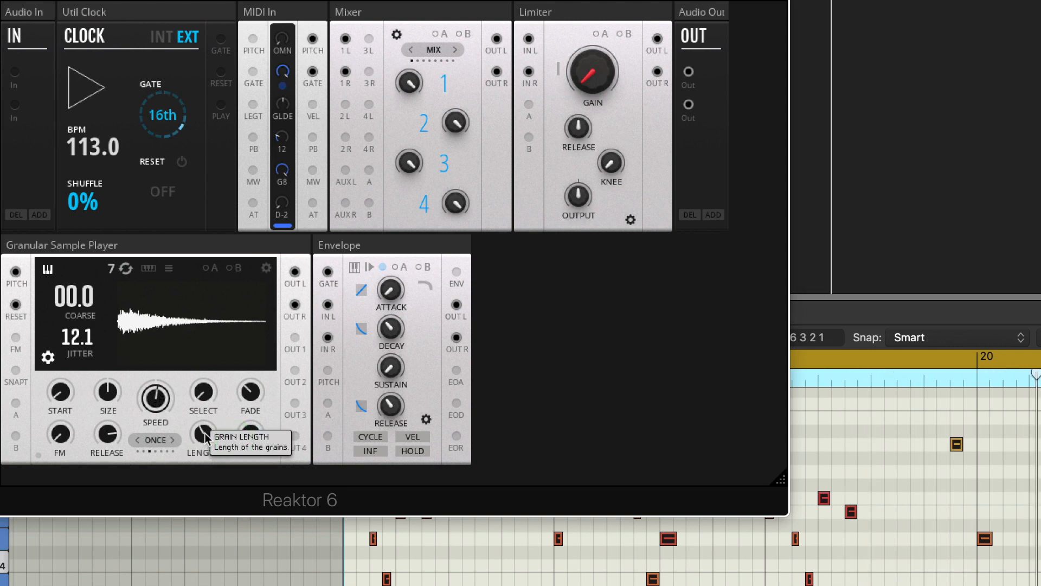
pyautogui.moveTo(206, 438); pyautogui.dragTo(202, 461)
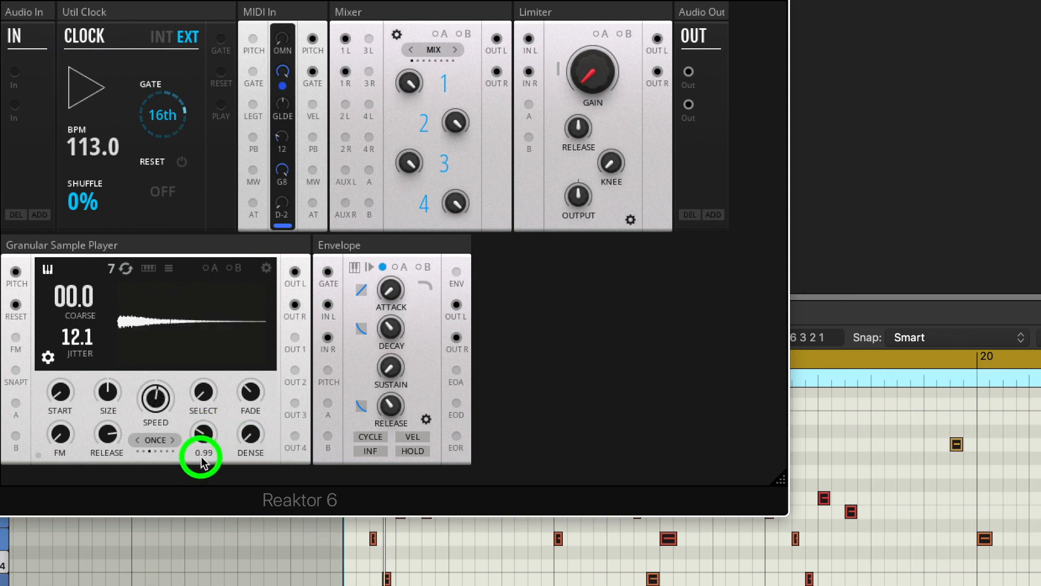
# Step: Show the sample list, try a round-robin count of 3 and random selection, and restore the count to 7
pyautogui.click(170, 269)
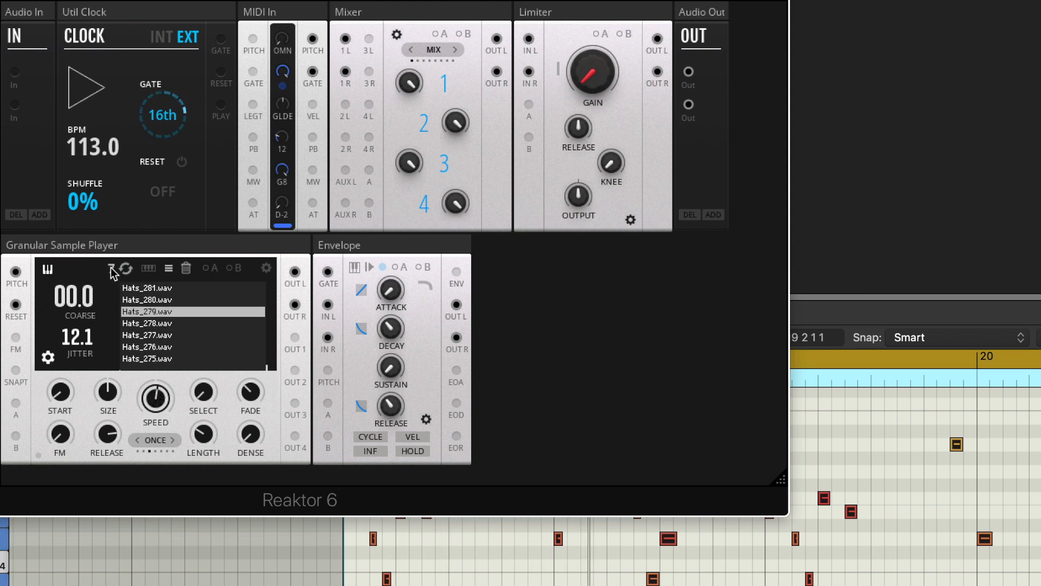
pyautogui.moveTo(112, 273); pyautogui.dragTo(106, 332)
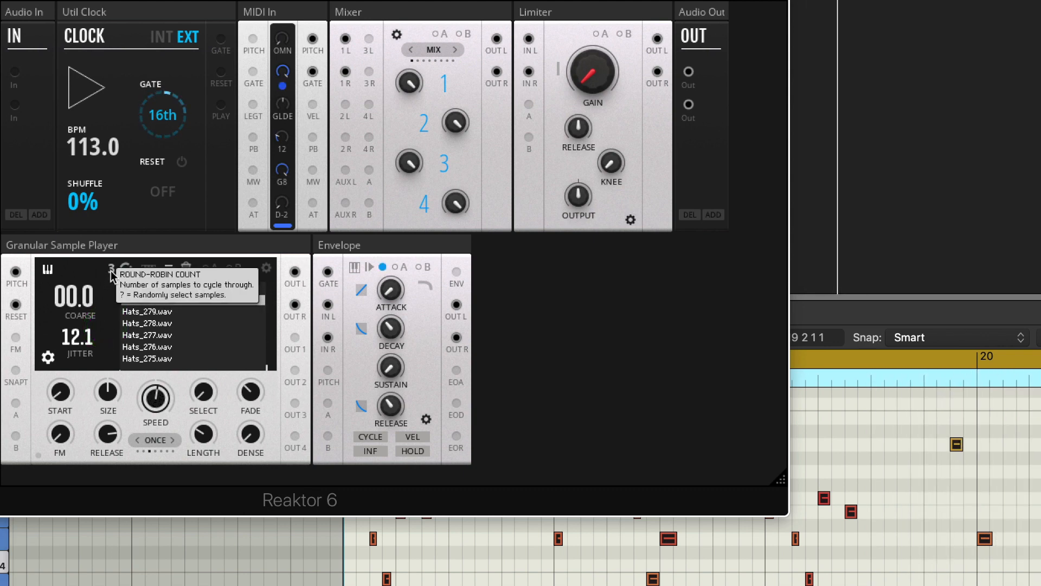
pyautogui.moveTo(111, 271); pyautogui.dragTo(115, 219)
pyautogui.moveTo(111, 270); pyautogui.dragTo(122, 173)
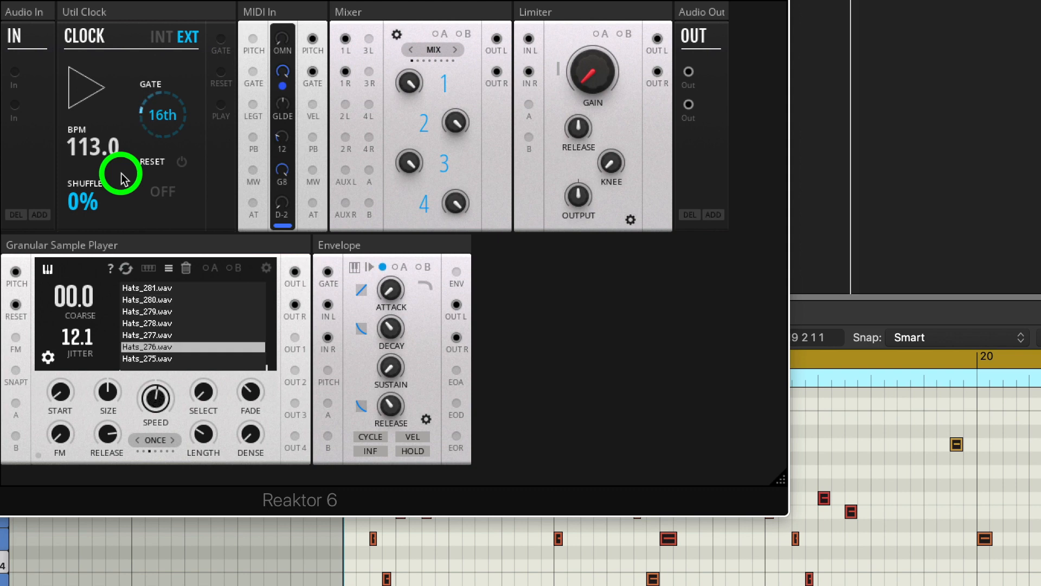
pyautogui.moveTo(122, 174); pyautogui.dragTo(121, 209)
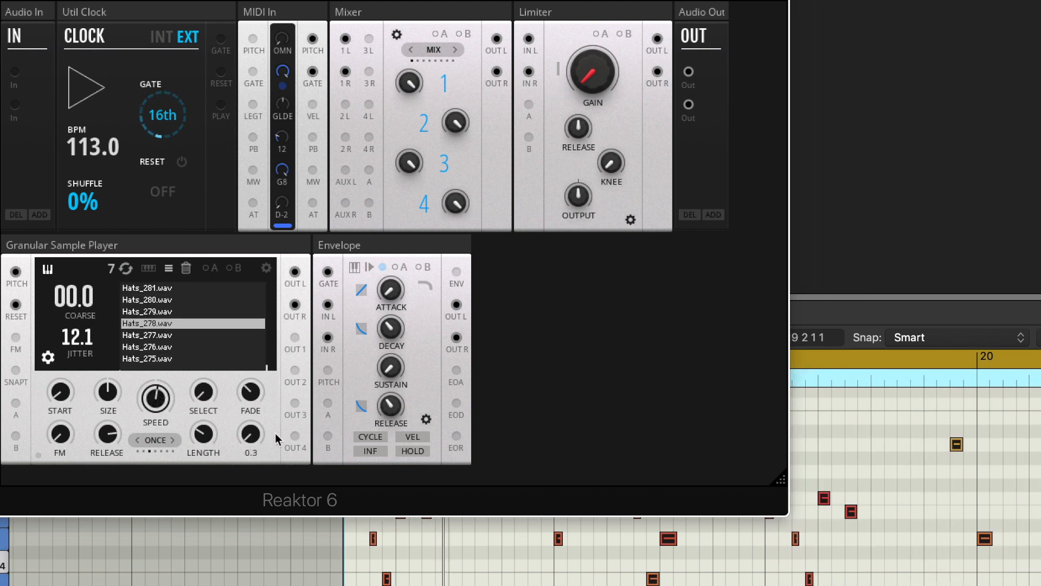
# Step: Check the sample player's stereo, random and select mode settings, and return to the waveform display
pyautogui.click(267, 270)
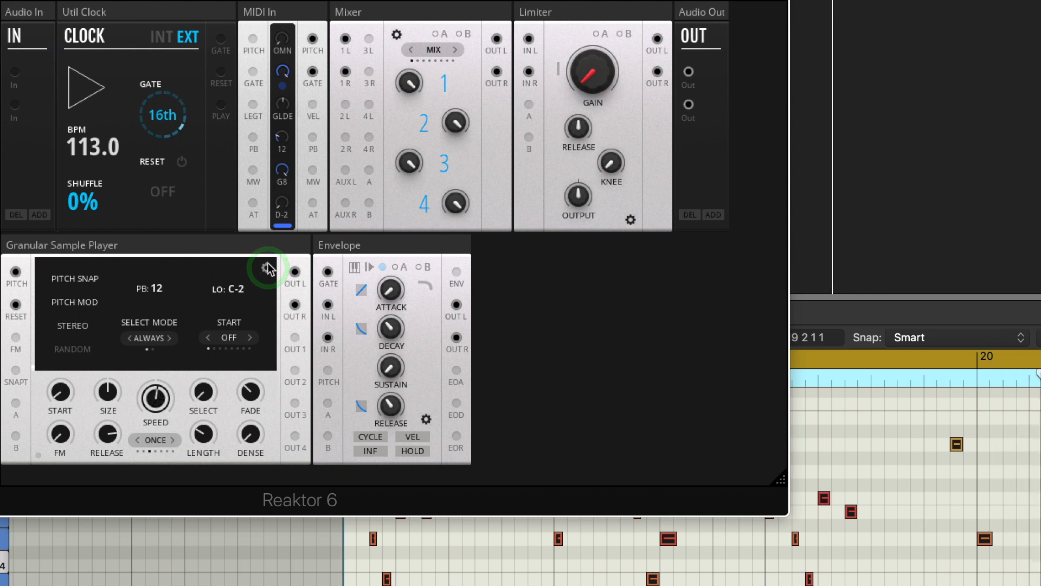
pyautogui.click(267, 270)
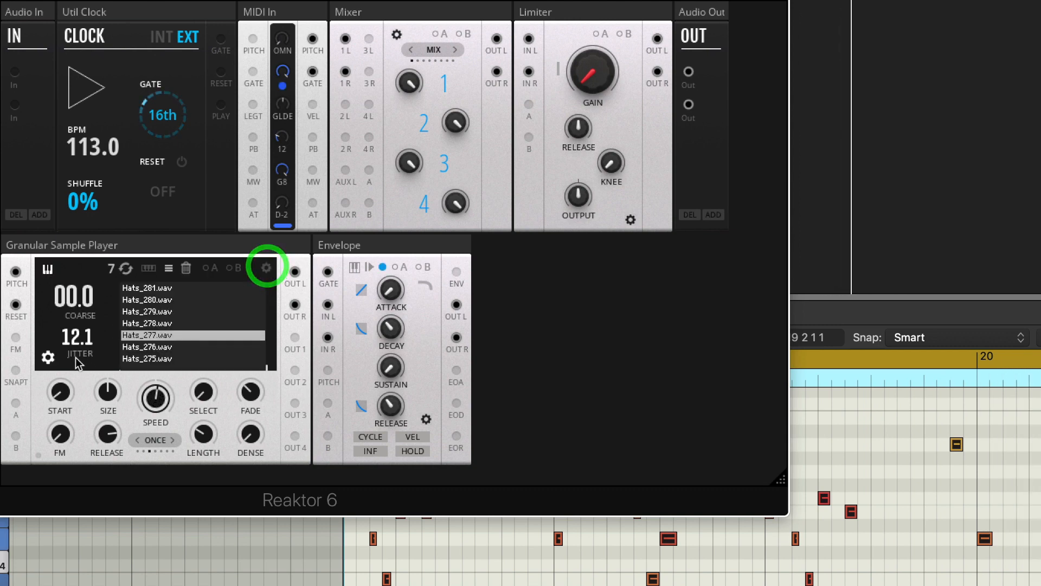
pyautogui.click(170, 268)
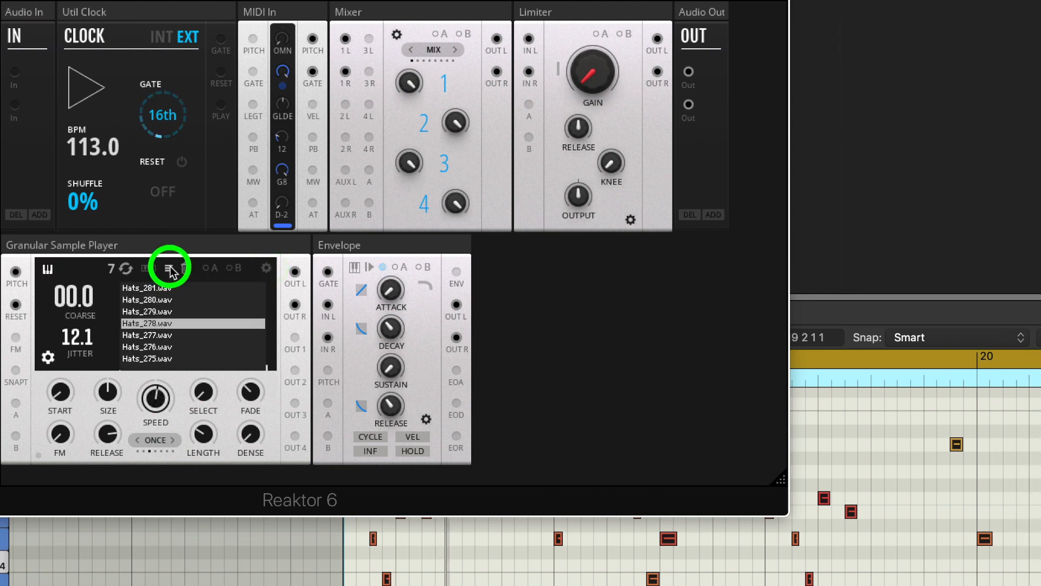
# Step: Raise the grain density through 2.3, lengthen the grains, and increase the density further
pyautogui.click(256, 440)
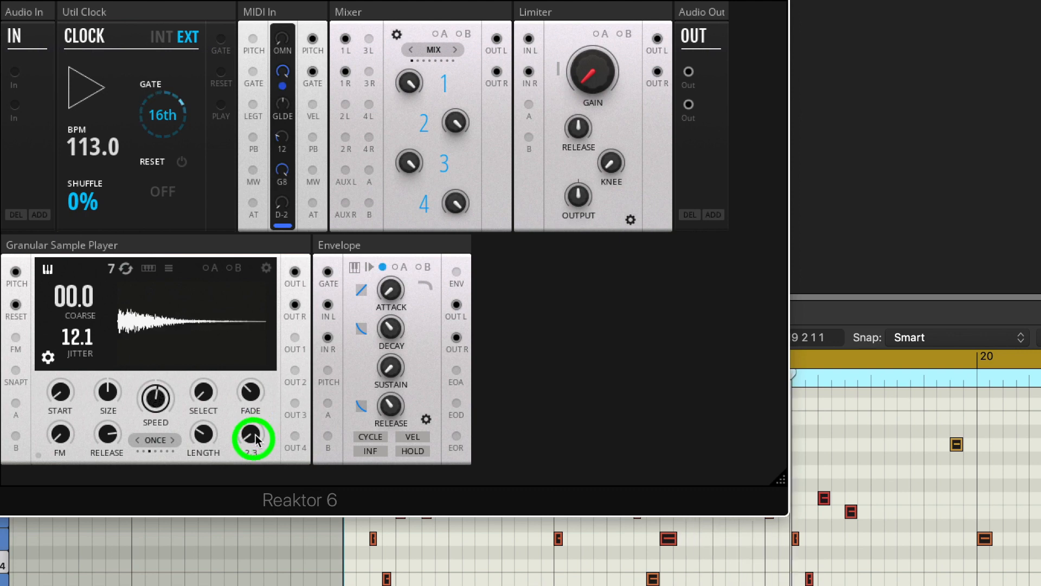
pyautogui.click(204, 431)
pyautogui.click(209, 411)
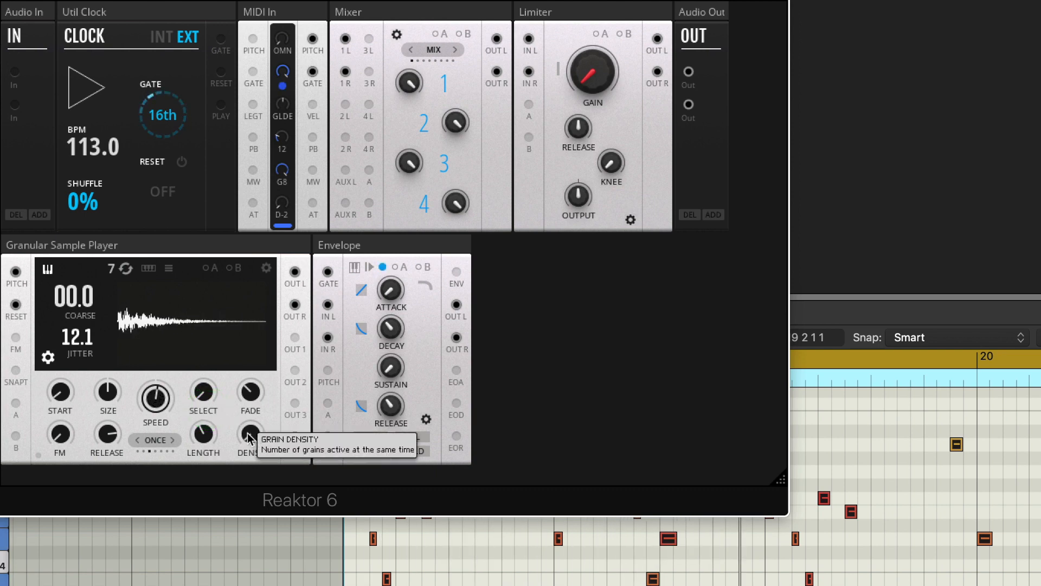
pyautogui.moveTo(248, 437); pyautogui.dragTo(251, 333)
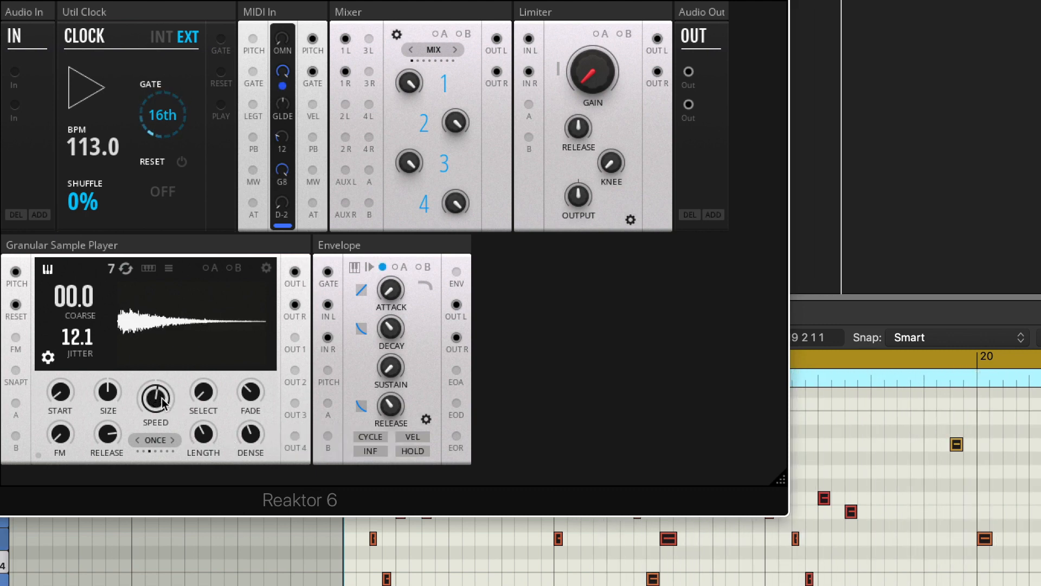
# Step: Slow the playback speed to 32.3% and lengthen the sound with a higher sample release and longer envelope release and decay
pyautogui.moveTo(155, 399); pyautogui.dragTo(155, 470)
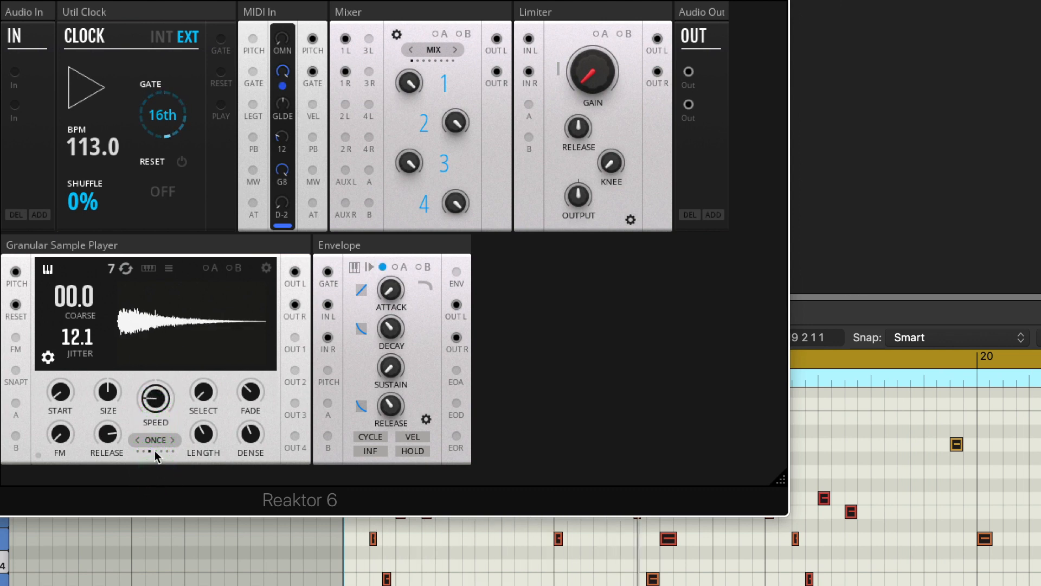
pyautogui.moveTo(155, 402)
pyautogui.mouseDown()
pyautogui.moveTo(153, 425)
pyautogui.moveTo(159, 408)
pyautogui.mouseUp()
pyautogui.moveTo(388, 407); pyautogui.dragTo(359, 365)
pyautogui.moveTo(115, 438); pyautogui.dragTo(121, 404)
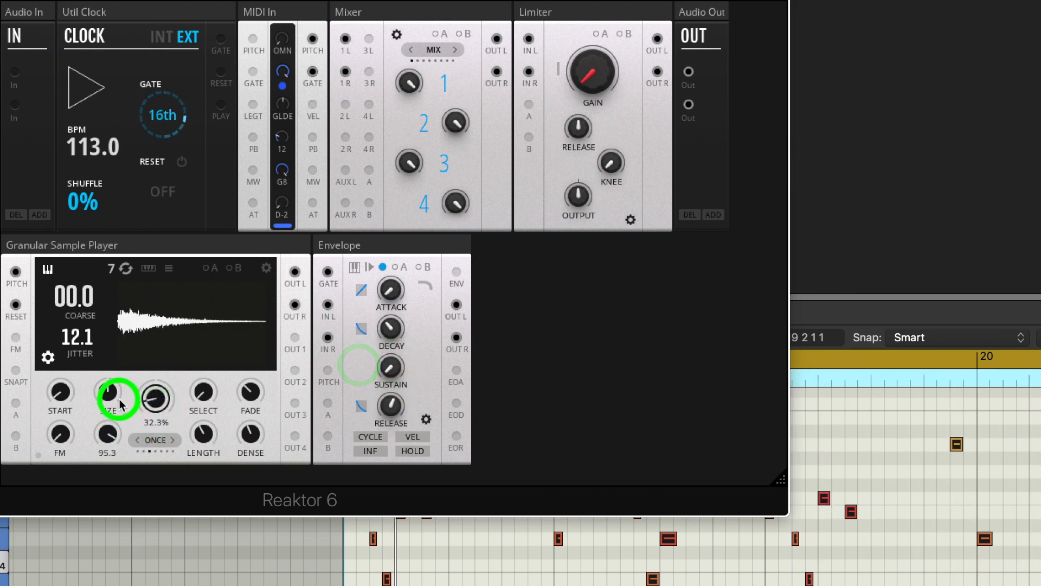
pyautogui.moveTo(395, 333); pyautogui.dragTo(397, 309)
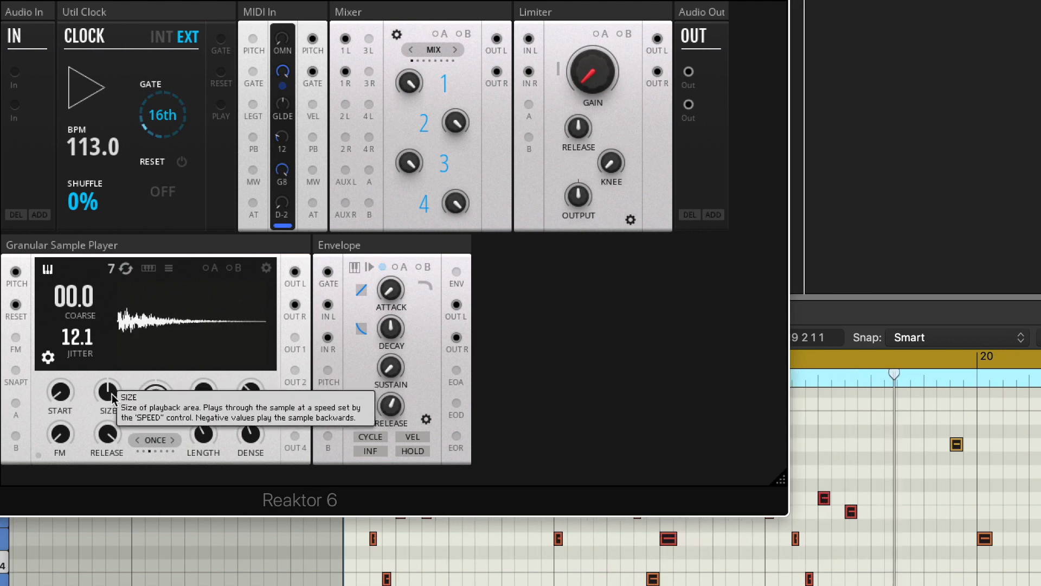
# Step: Enlarge the playback area to about 47.6 and sweep the playback speed low and high, settling at about 45.8%
pyautogui.moveTo(112, 399); pyautogui.dragTo(124, 374)
pyautogui.moveTo(158, 414); pyautogui.dragTo(113, 377)
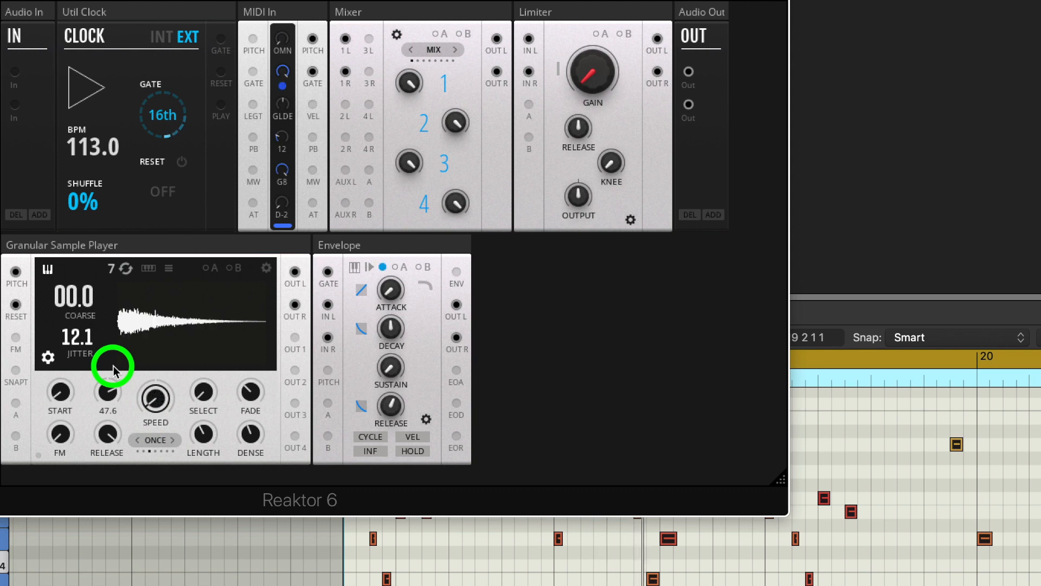
pyautogui.moveTo(153, 401); pyautogui.dragTo(225, 208)
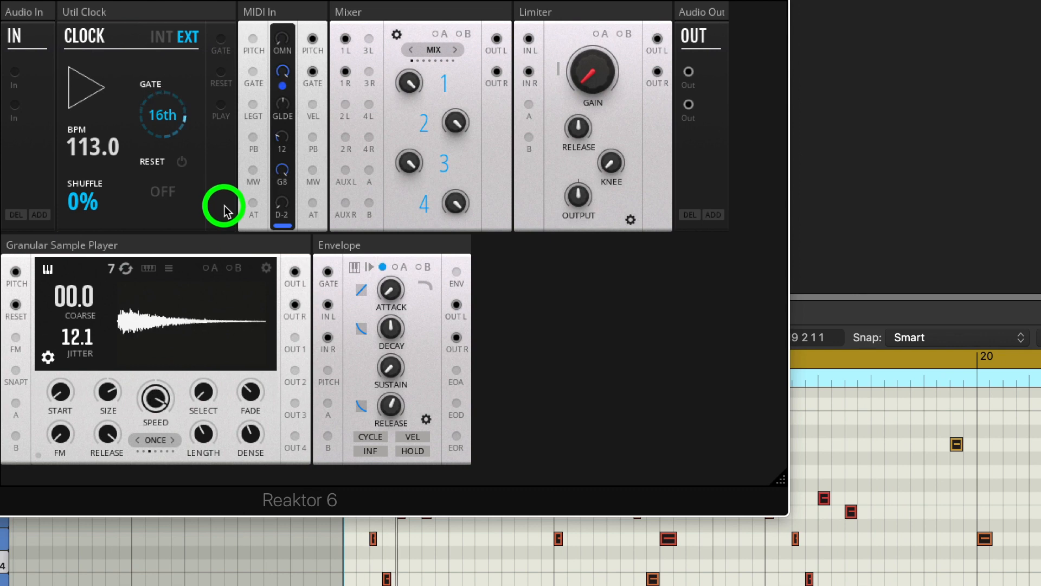
pyautogui.moveTo(161, 410); pyautogui.dragTo(152, 548)
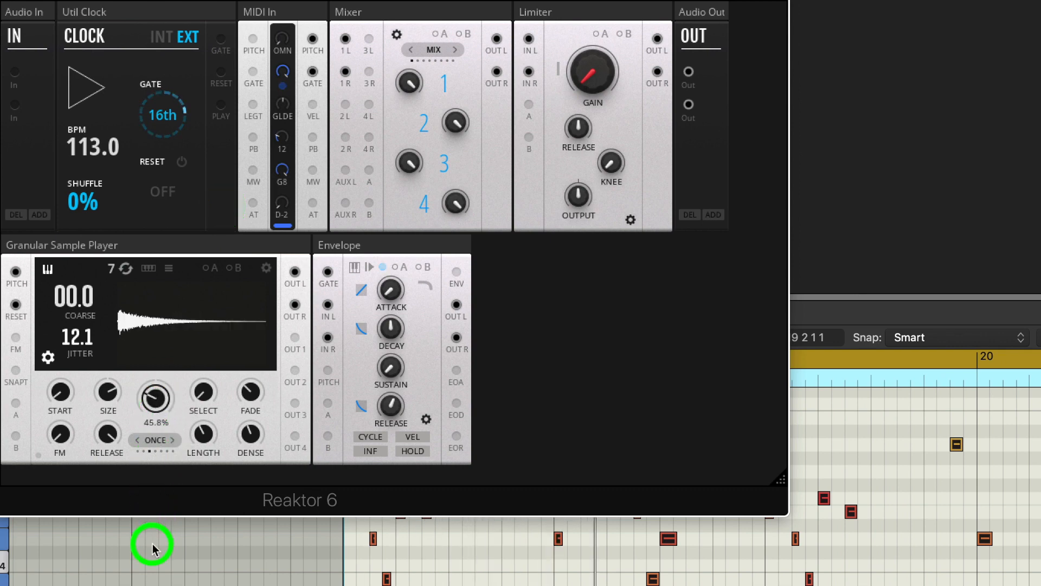
# Step: Shorten the grain length and raise the hi-hat patch's grain density, easing the density back slightly
pyautogui.moveTo(205, 441); pyautogui.dragTo(202, 492)
pyautogui.click(207, 429)
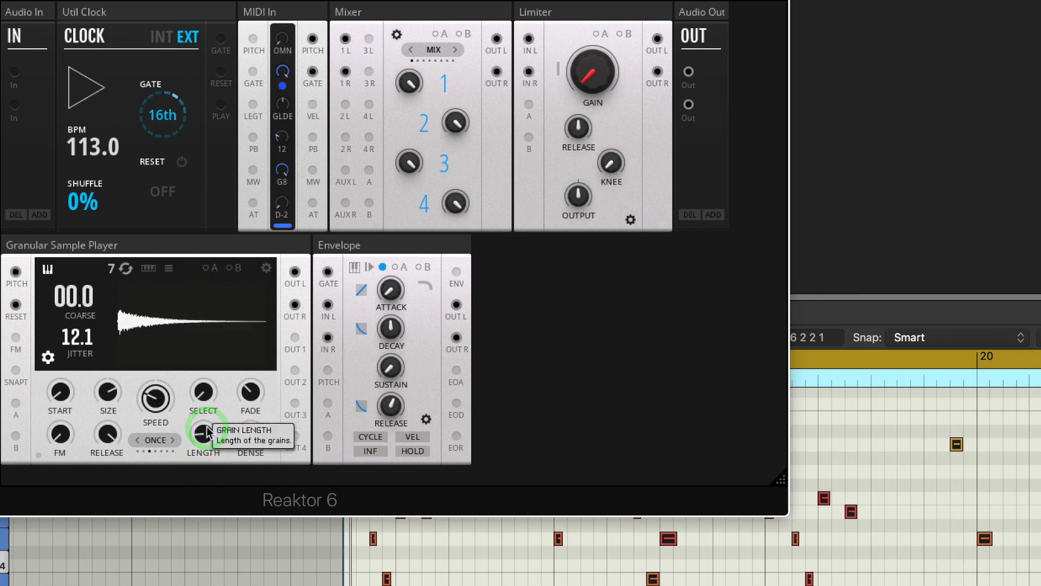
pyautogui.moveTo(208, 437); pyautogui.dragTo(259, 368)
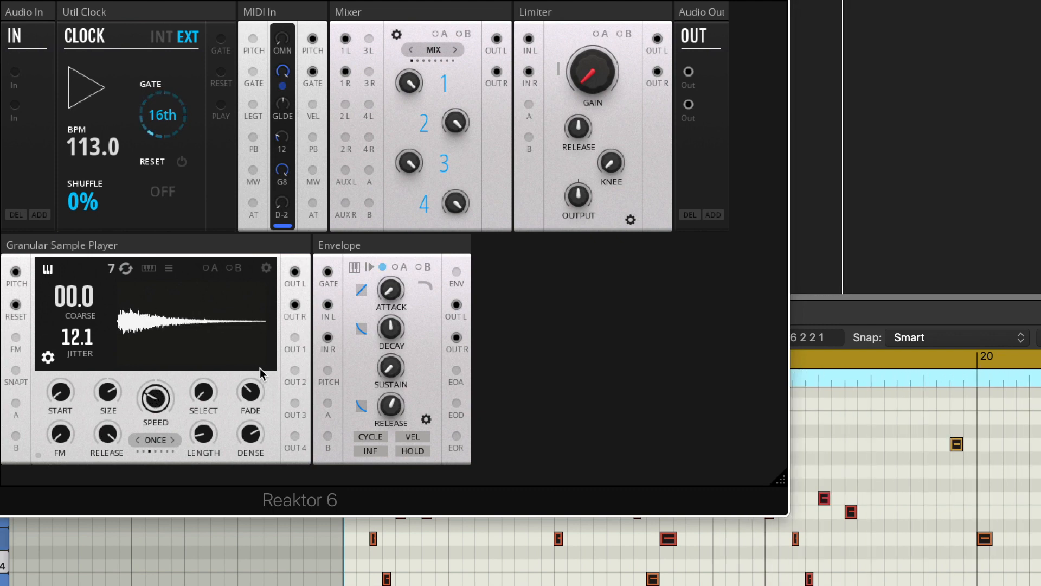
pyautogui.click(251, 434)
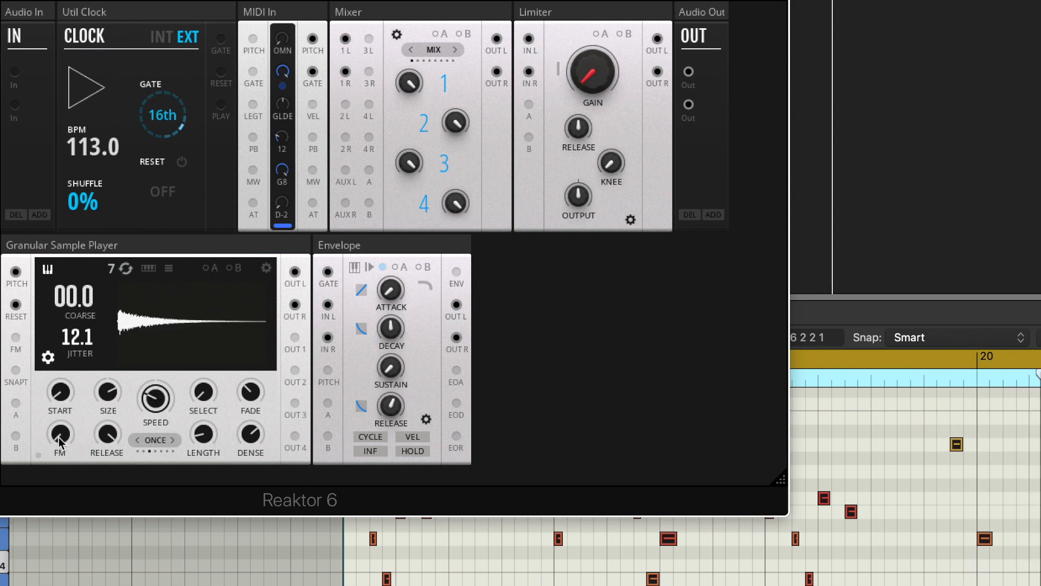
# Step: Raise the sample player's playback speed and increase the hi-hat patch's pitch jitter to about 72.2
pyautogui.moveTo(168, 303); pyautogui.dragTo(169, 282)
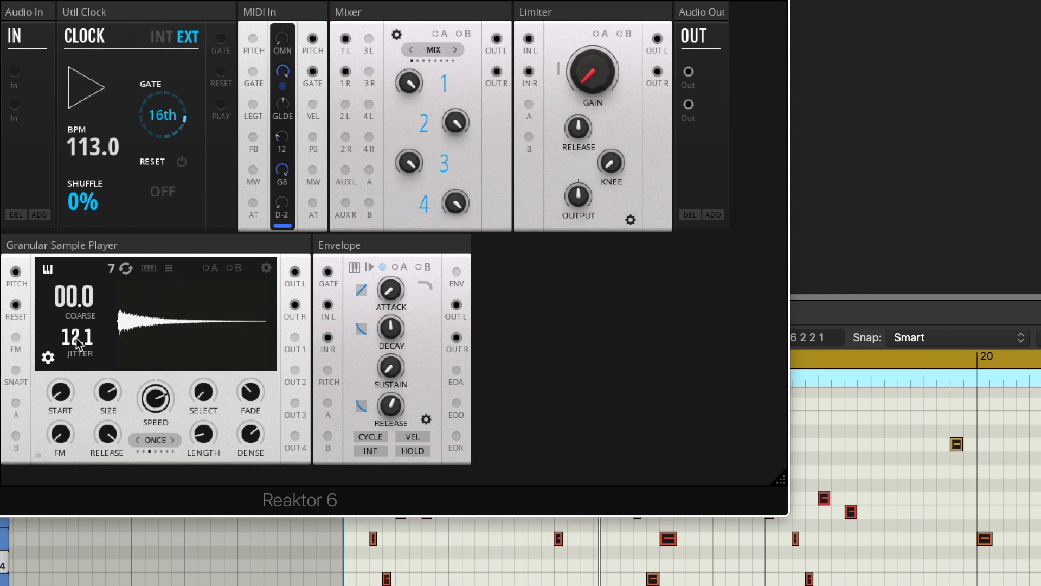
pyautogui.moveTo(79, 314); pyautogui.dragTo(85, 304)
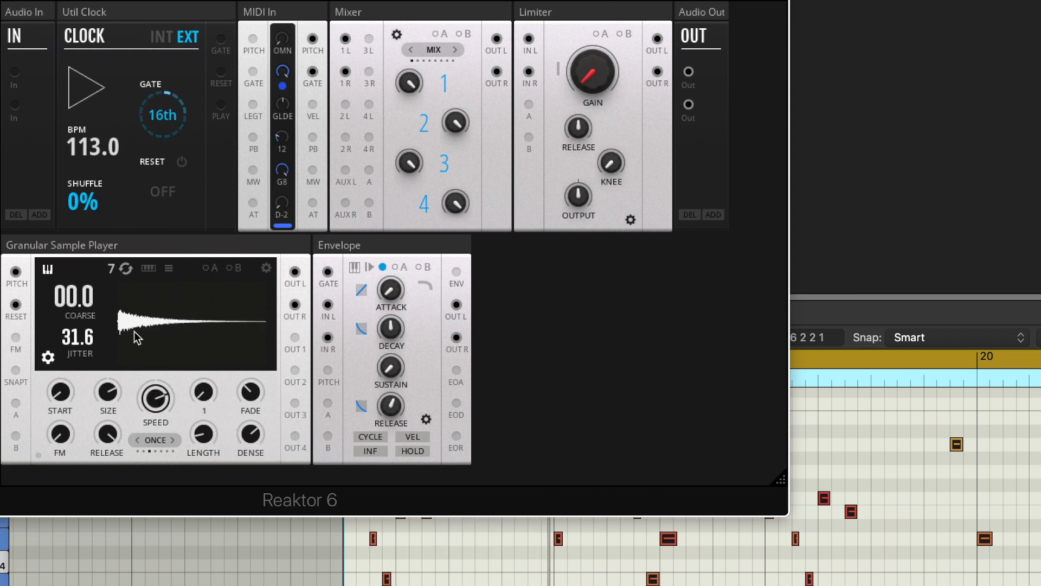
pyautogui.moveTo(74, 342); pyautogui.dragTo(85, 246)
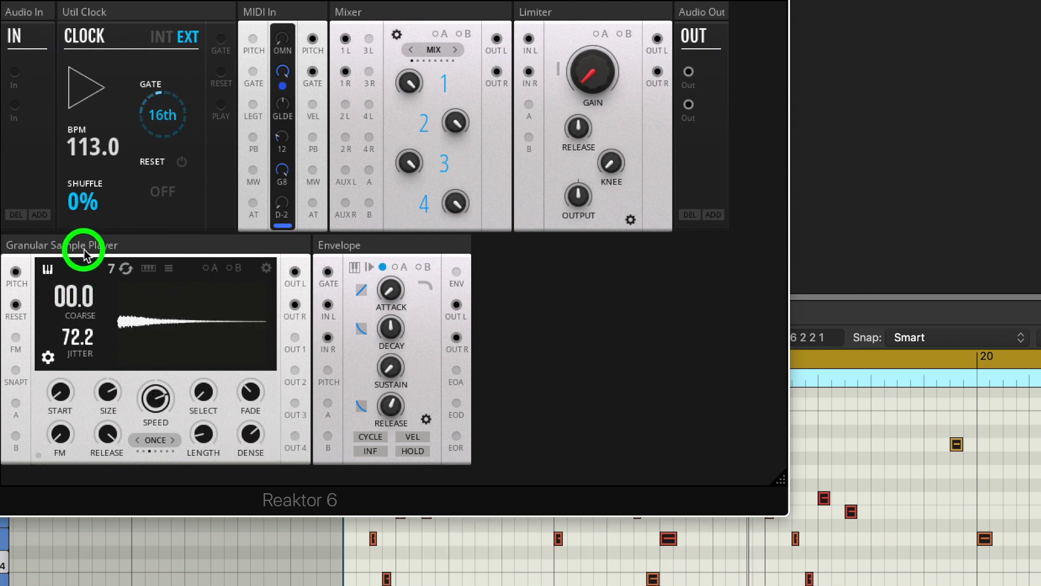
# Step: Lengthen the hi-hat grains past 0.37 and set the grain density to about 47.6
pyautogui.click(208, 435)
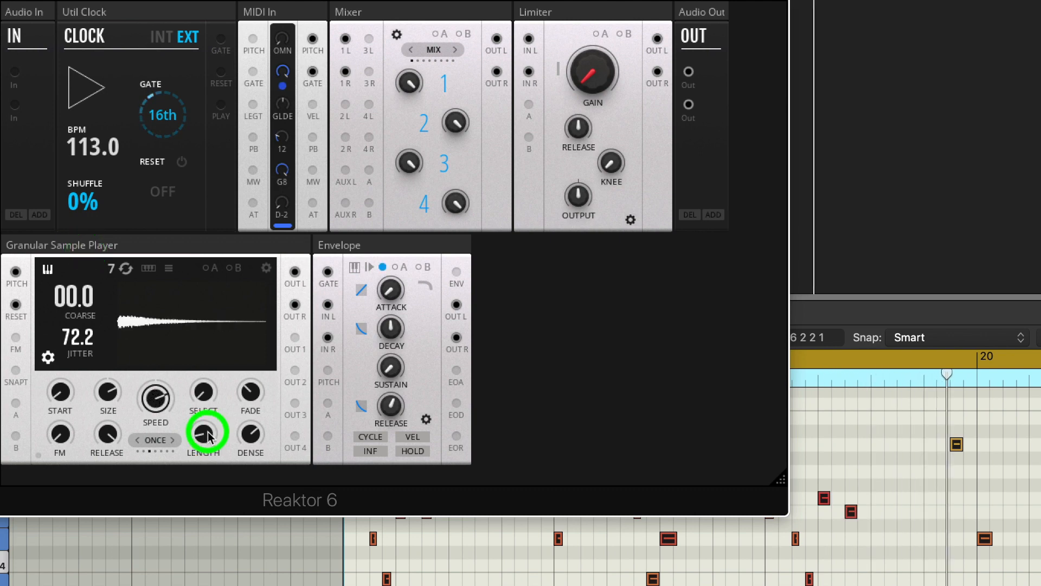
pyautogui.moveTo(207, 435); pyautogui.dragTo(210, 430)
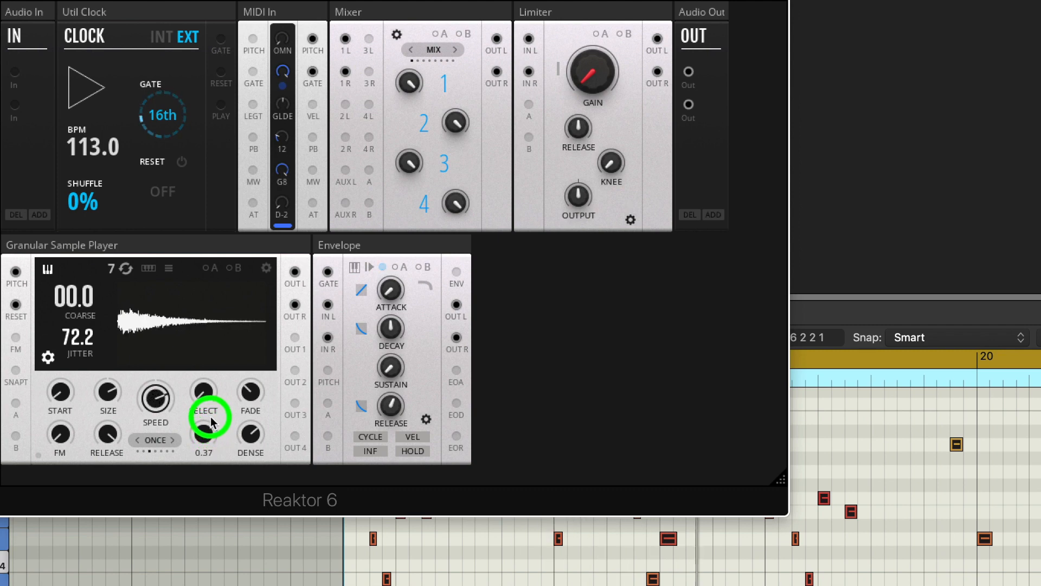
pyautogui.moveTo(211, 414); pyautogui.dragTo(210, 430)
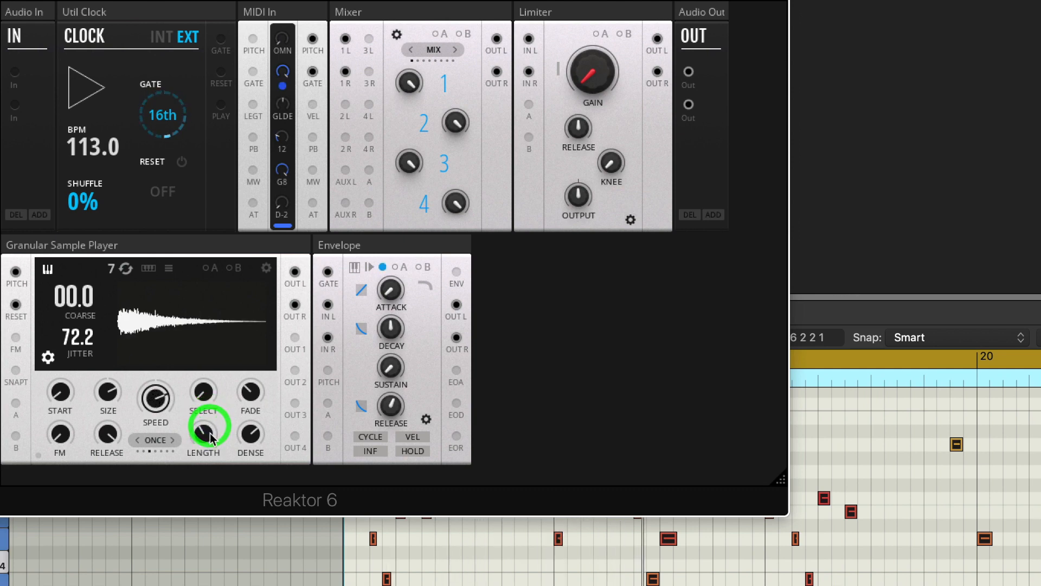
pyautogui.moveTo(212, 433); pyautogui.dragTo(252, 481)
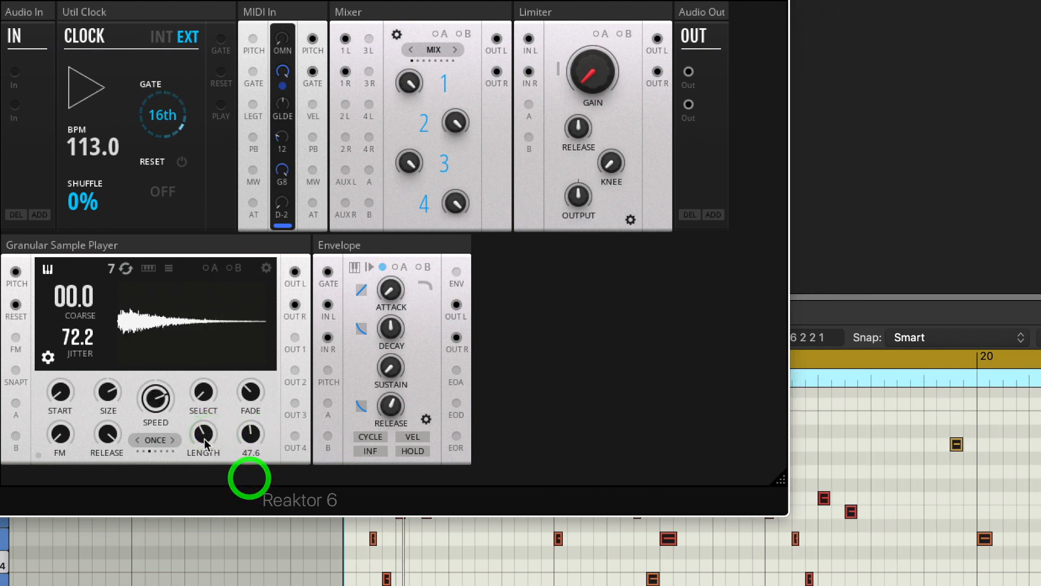
pyautogui.moveTo(205, 439); pyautogui.dragTo(201, 412)
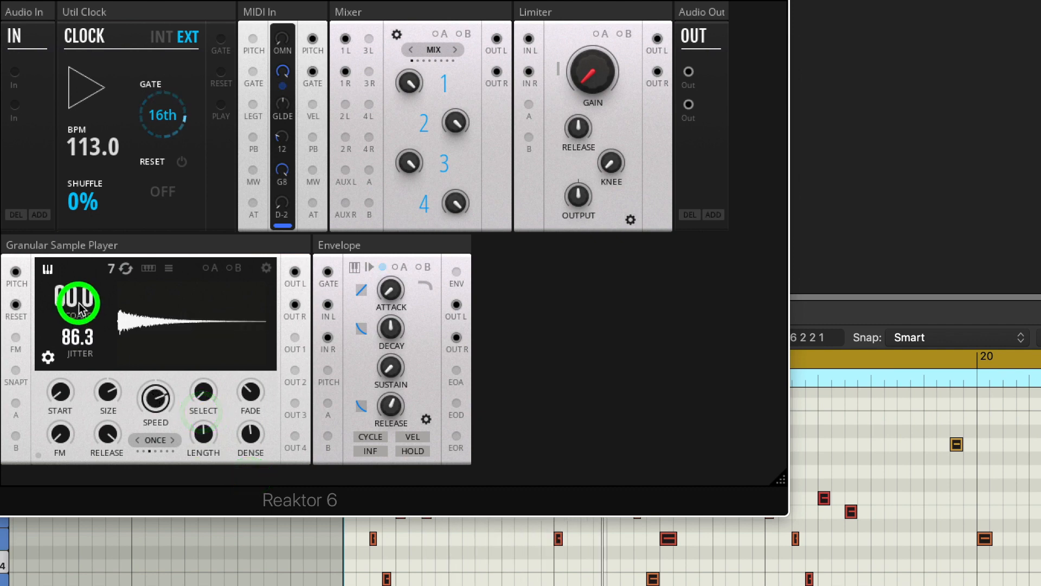
# Step: Lower the hi-hat's coarse tuning to -22.0 and shorten the envelope release
pyautogui.moveTo(80, 300); pyautogui.dragTo(76, 481)
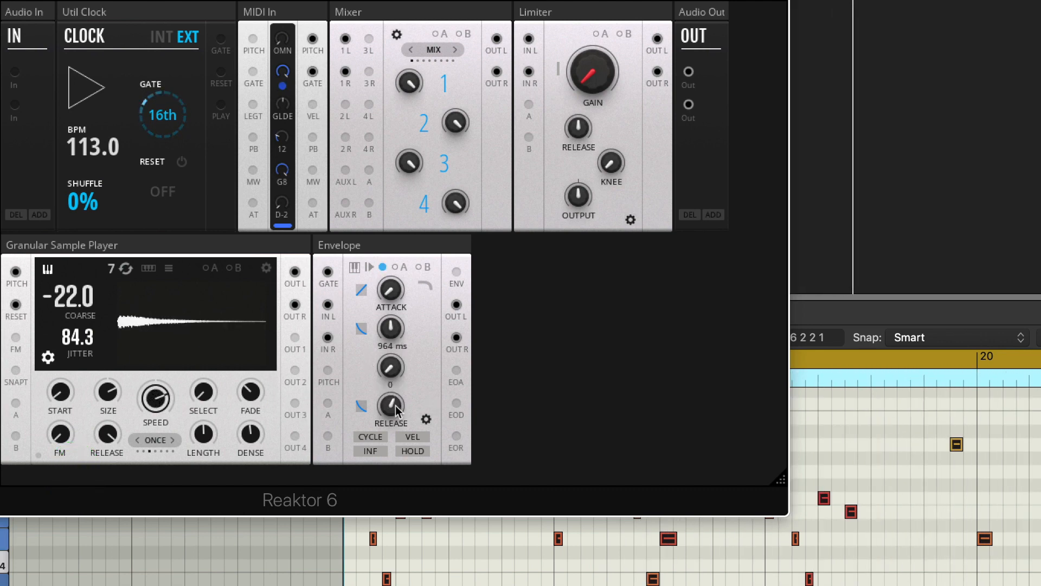
pyautogui.moveTo(387, 447); pyautogui.dragTo(382, 463)
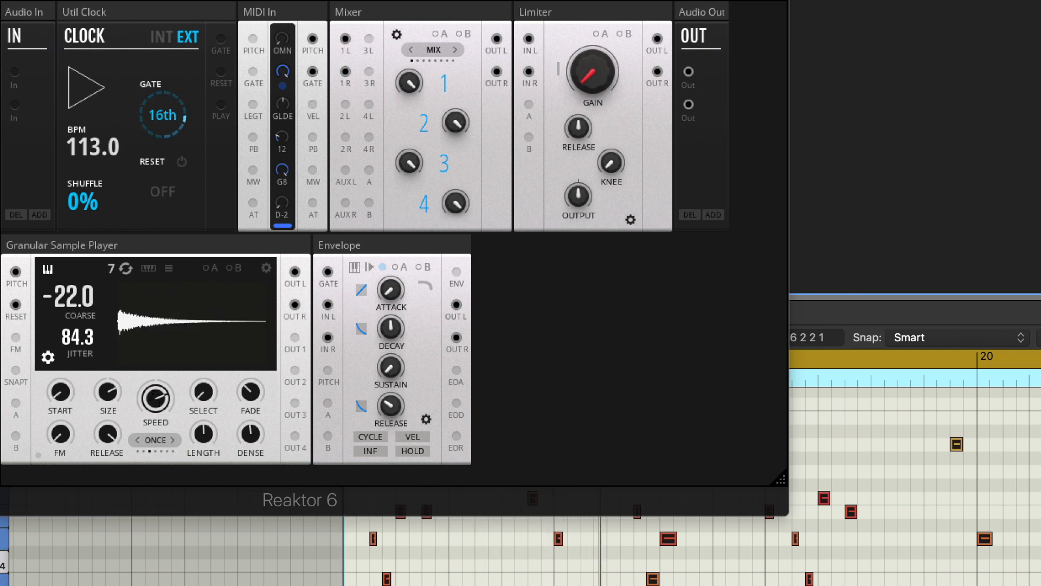
# Step: Try different hi-hat samples with the sample select control, checking the sample list briefly, and settle on select value 3
pyautogui.click(209, 391)
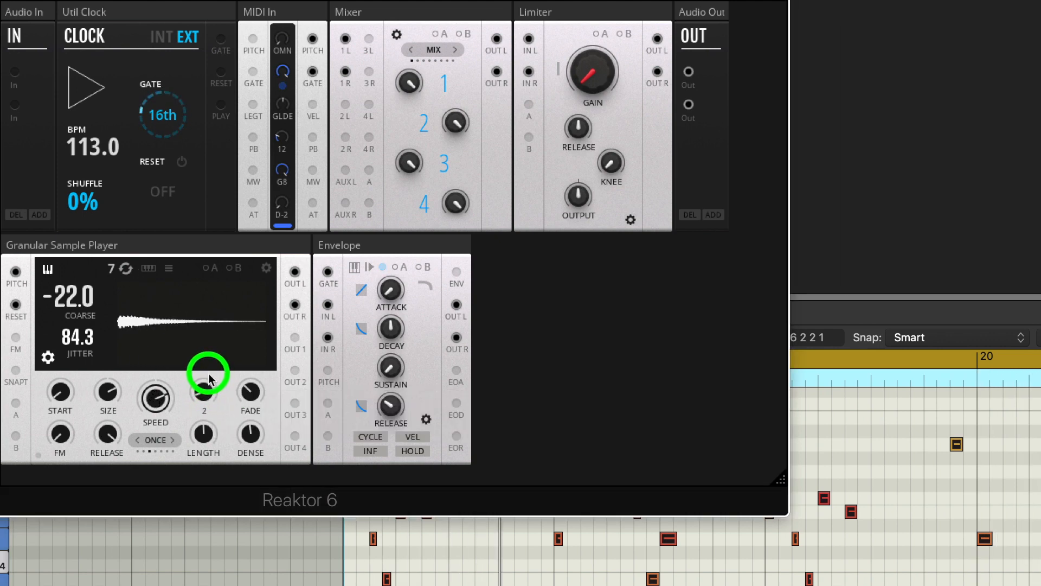
pyautogui.moveTo(209, 379); pyautogui.dragTo(210, 372)
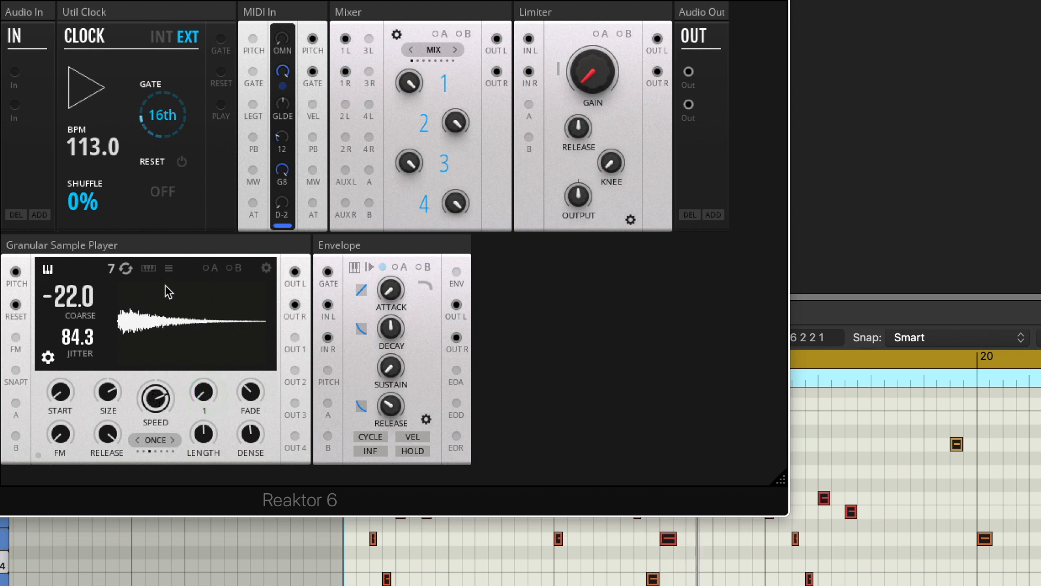
pyautogui.click(169, 268)
pyautogui.click(170, 270)
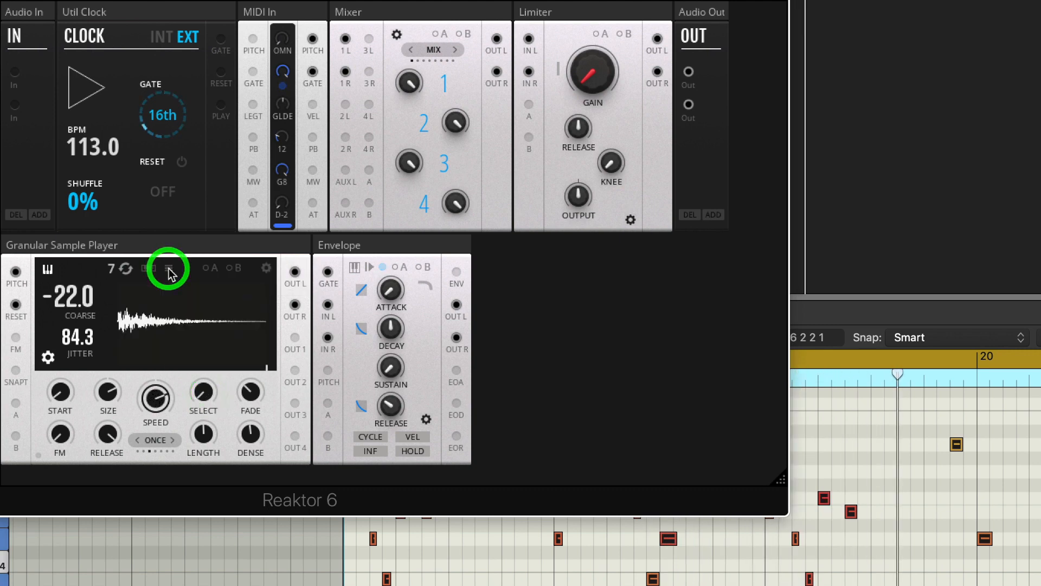
pyautogui.moveTo(210, 384); pyautogui.dragTo(216, 336)
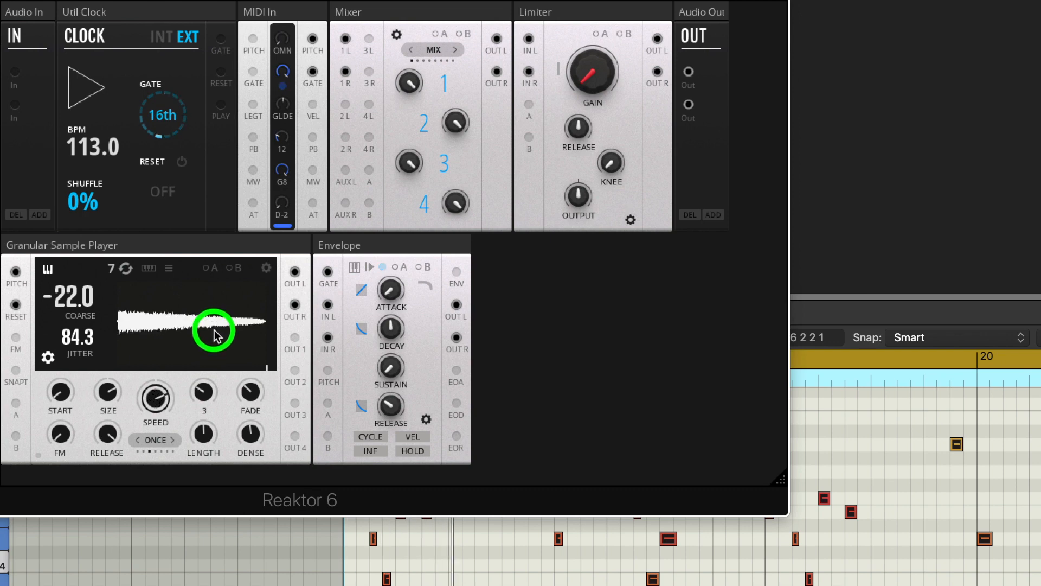
# Step: Display the hi-hat sample list and set the round-robin count to 5
pyautogui.click(169, 268)
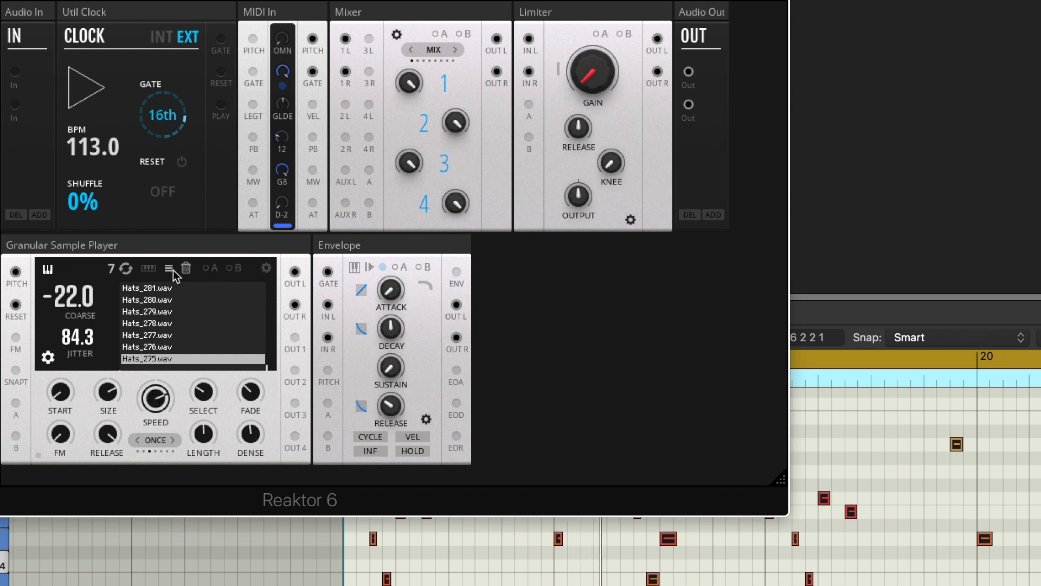
pyautogui.click(112, 272)
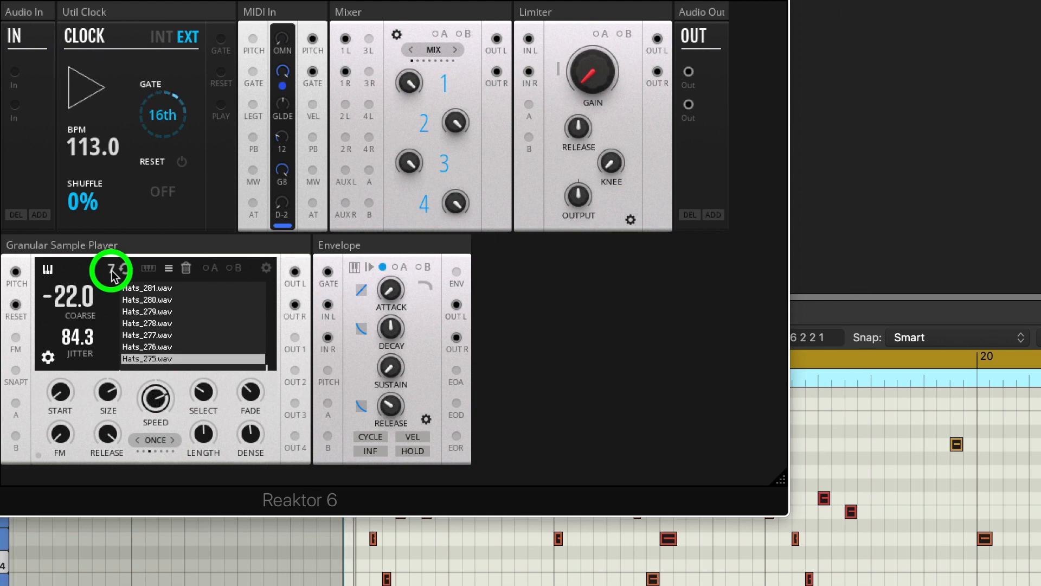
pyautogui.moveTo(111, 281); pyautogui.dragTo(109, 289)
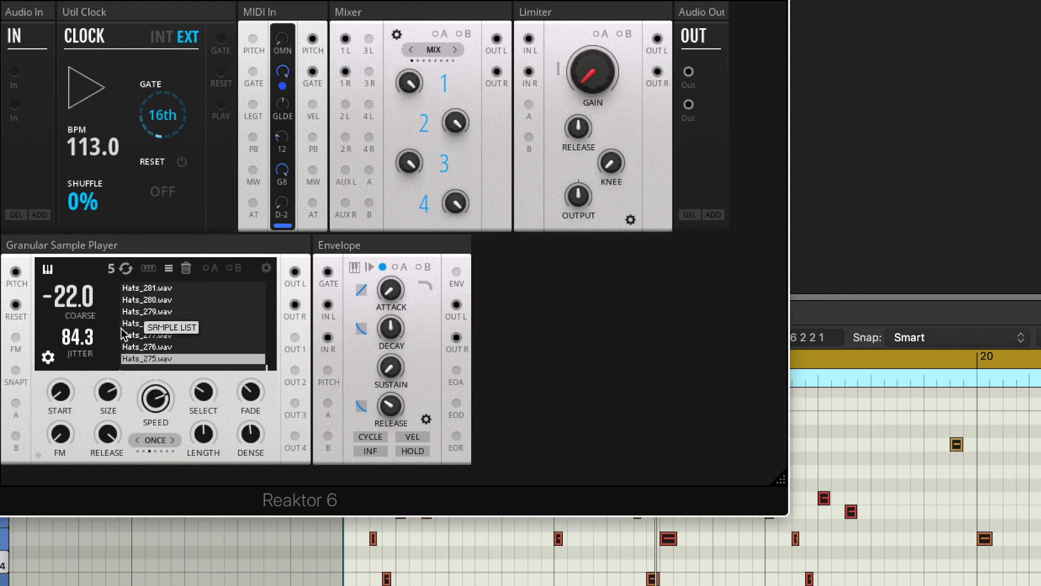
# Step: Raise the coarse tuning to -19.0, return to the waveform view, and lengthen the envelope release
pyautogui.click(71, 287)
pyautogui.moveTo(71, 286); pyautogui.dragTo(187, 280)
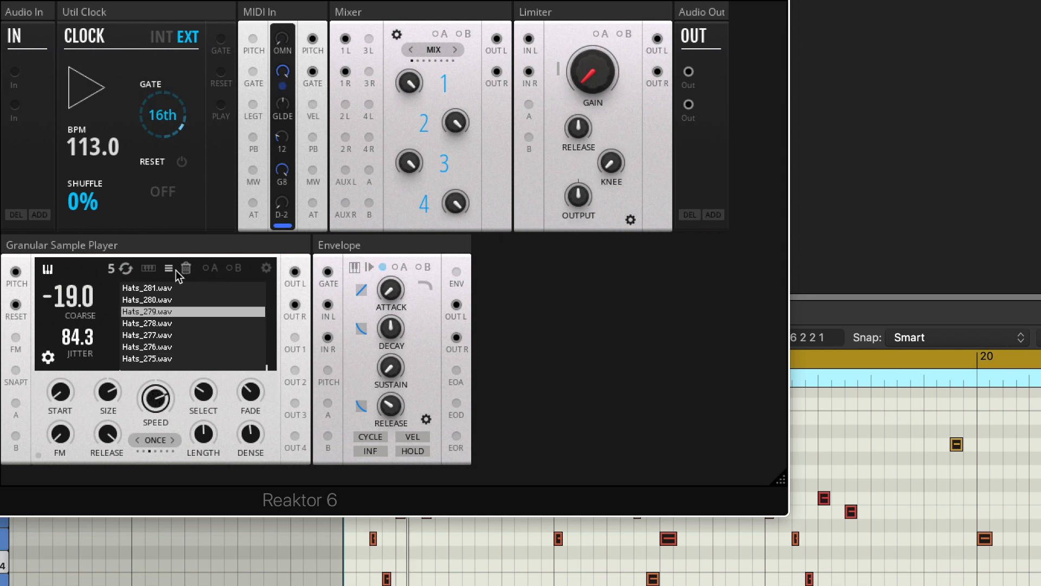
pyautogui.click(169, 268)
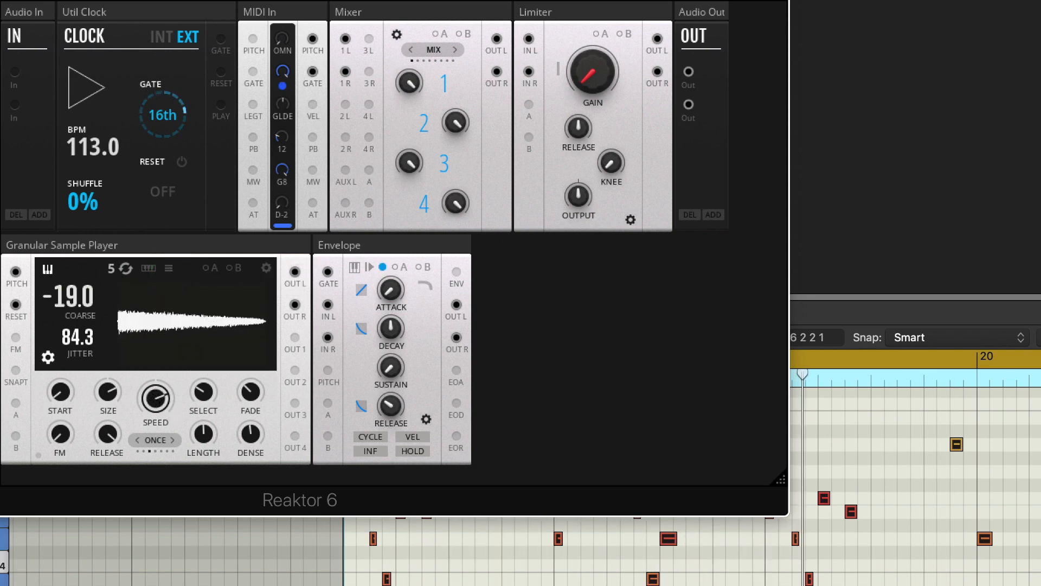
pyautogui.moveTo(395, 410); pyautogui.dragTo(404, 336)
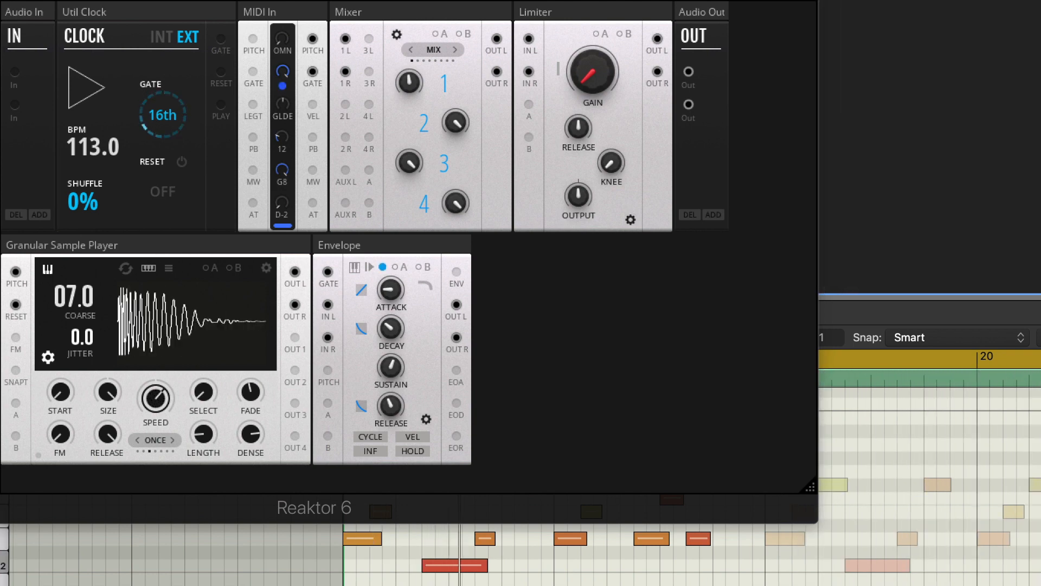
# Step: Display the drum-kit patch's sample list and look through its mapped samples
pyautogui.click(169, 269)
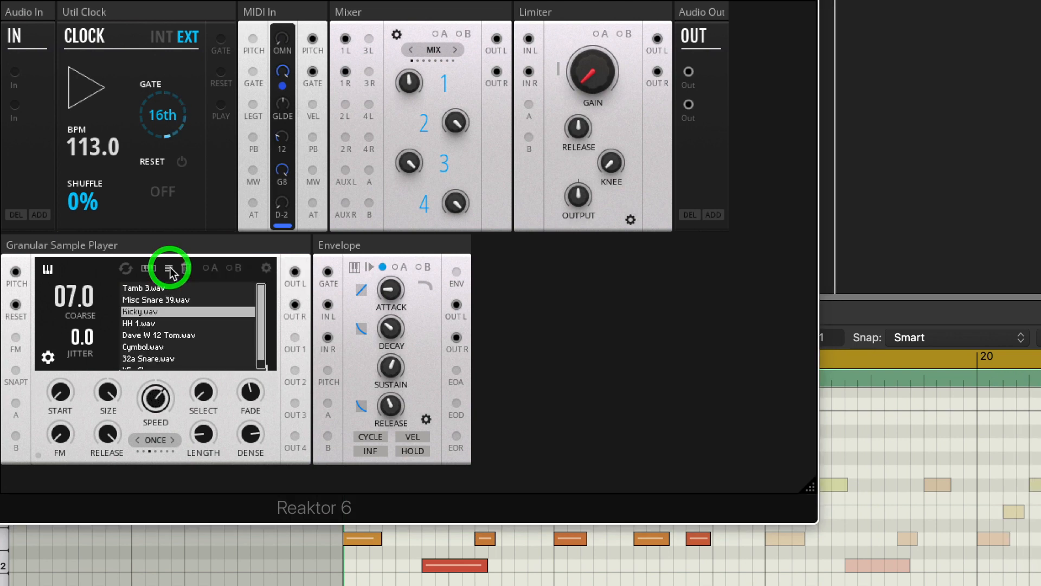
pyautogui.moveTo(258, 319); pyautogui.dragTo(264, 302)
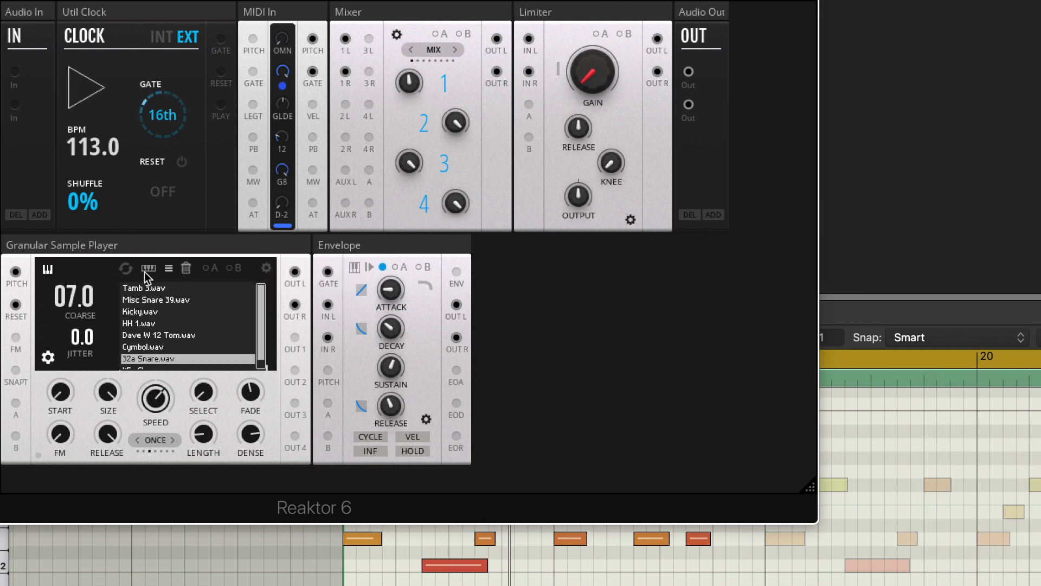
# Step: Try C# as the sample mapping's low note, return it to C2, and go back to the waveform view
pyautogui.click(48, 358)
pyautogui.click(265, 267)
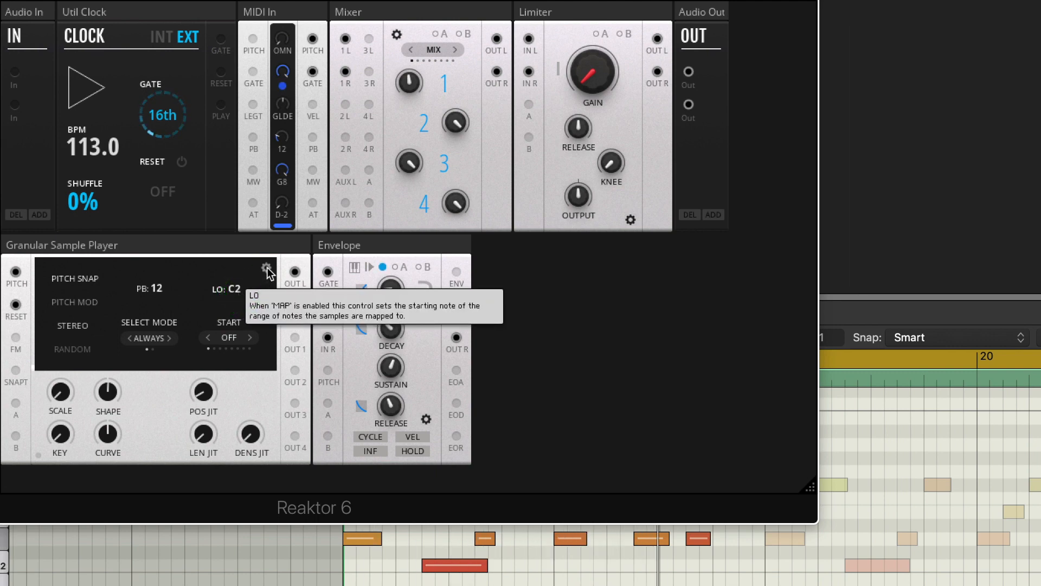
pyautogui.click(241, 292)
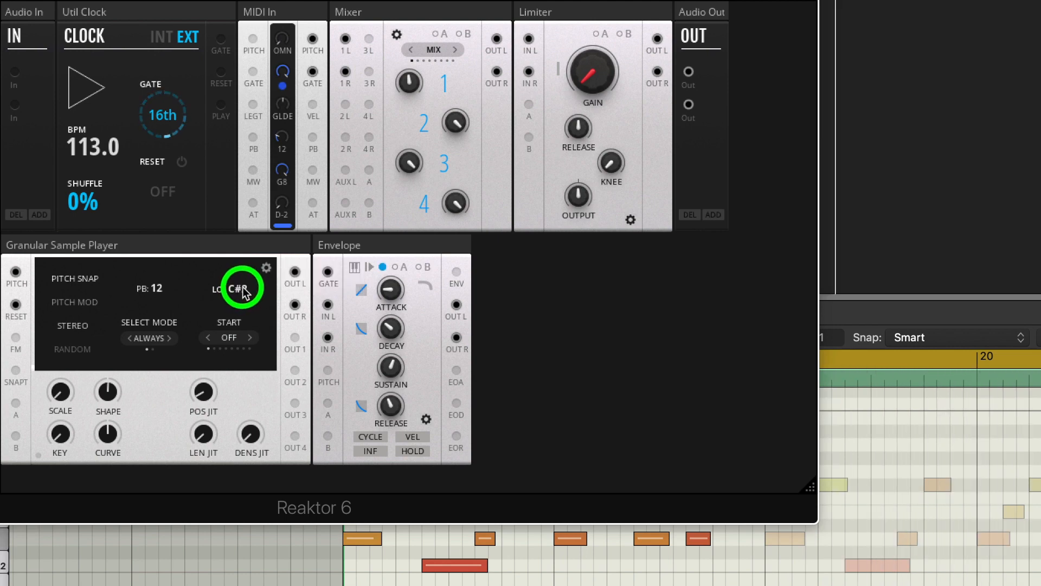
pyautogui.click(244, 291)
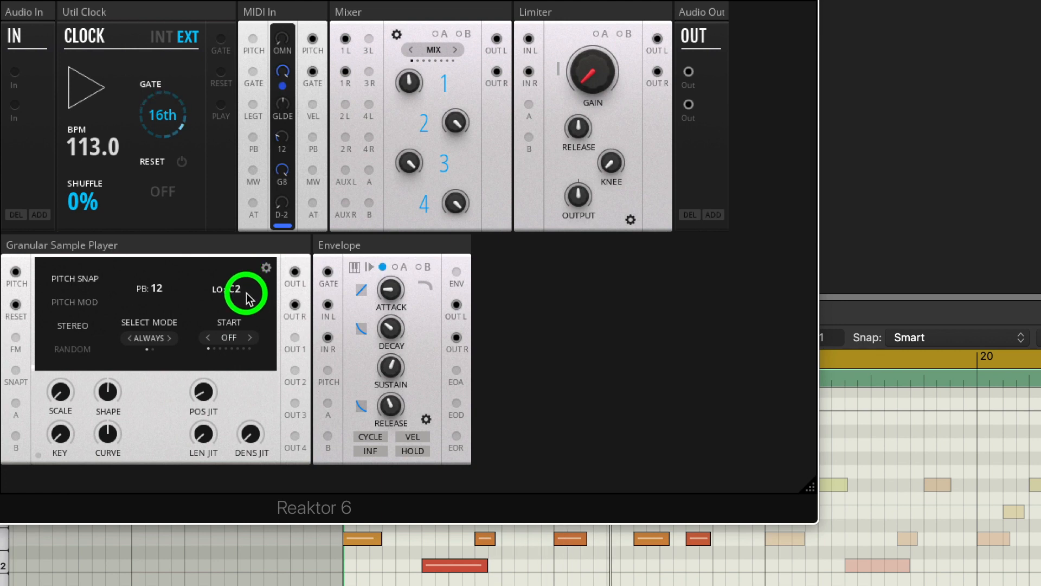
pyautogui.click(266, 268)
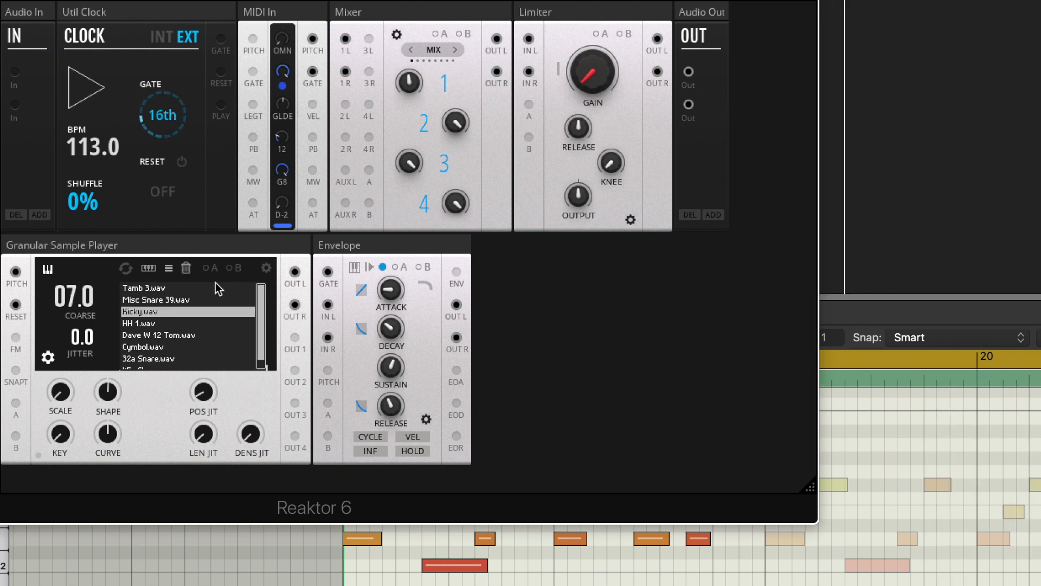
pyautogui.click(168, 269)
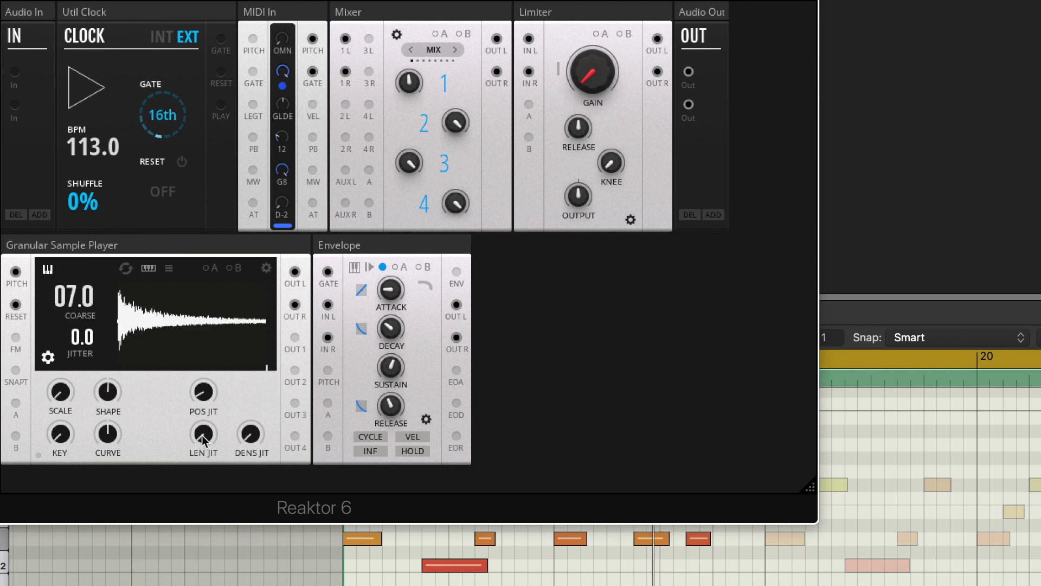
# Step: Set the drum-kit patch's grain density to about 21 and lengthen its grains
pyautogui.click(47, 356)
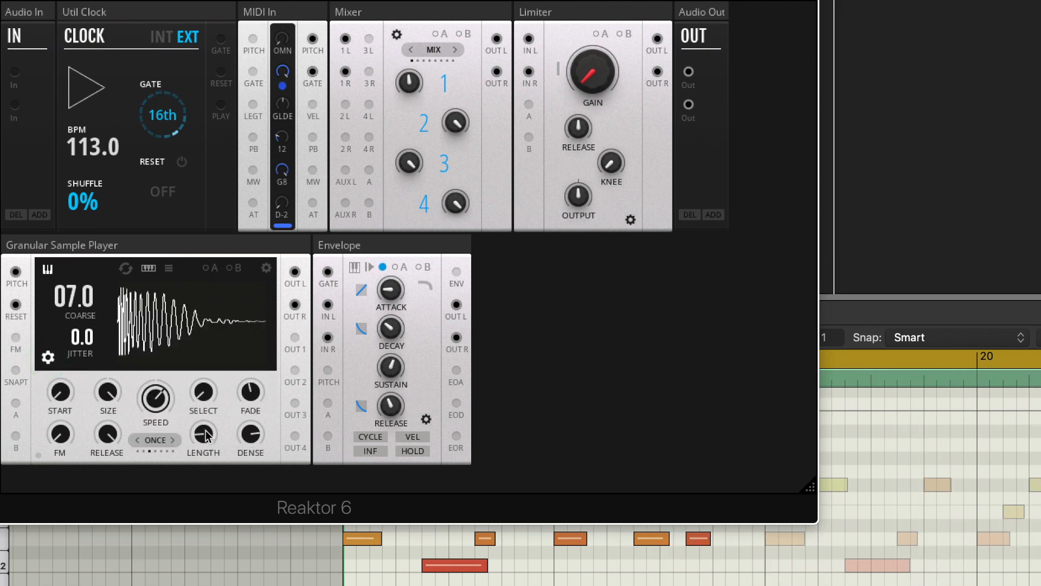
pyautogui.moveTo(249, 436); pyautogui.dragTo(246, 562)
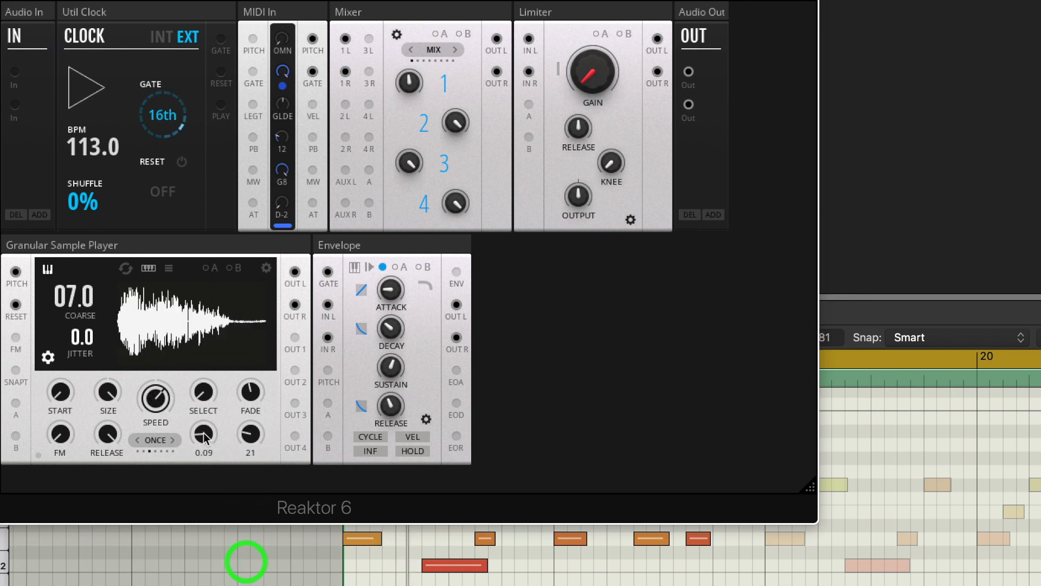
pyautogui.moveTo(205, 438); pyautogui.dragTo(209, 364)
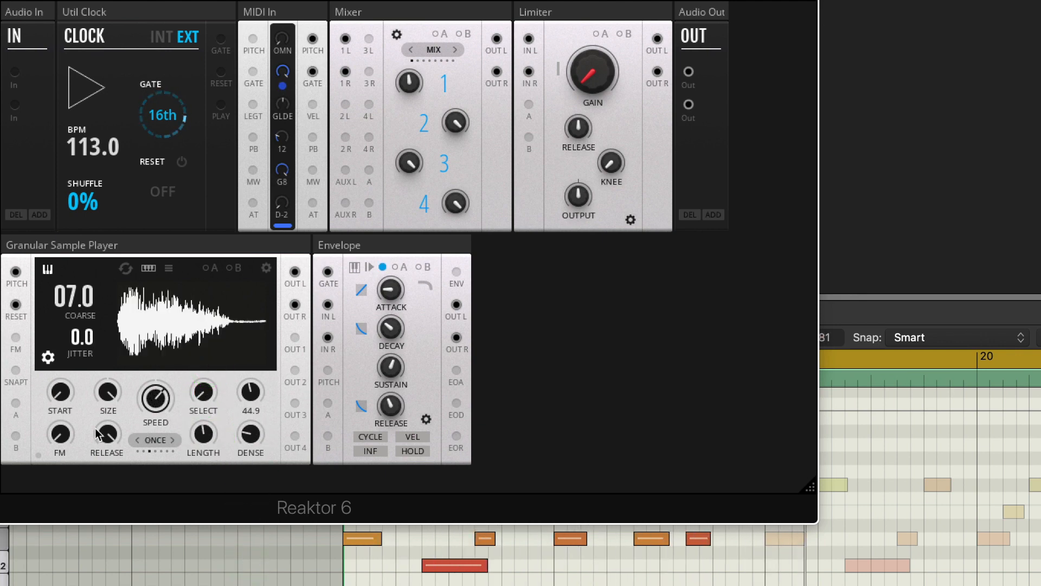
# Step: Adjust the drum kit's grain randomisation by adding moderate length and density jitter and reducing position jitter to its minimum
pyautogui.click(47, 358)
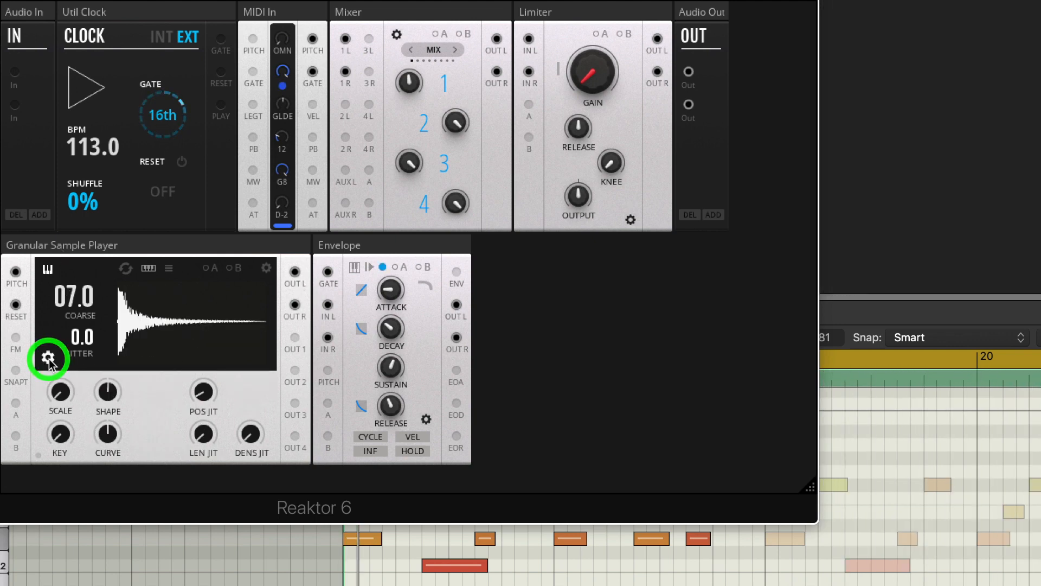
pyautogui.moveTo(253, 438); pyautogui.dragTo(260, 350)
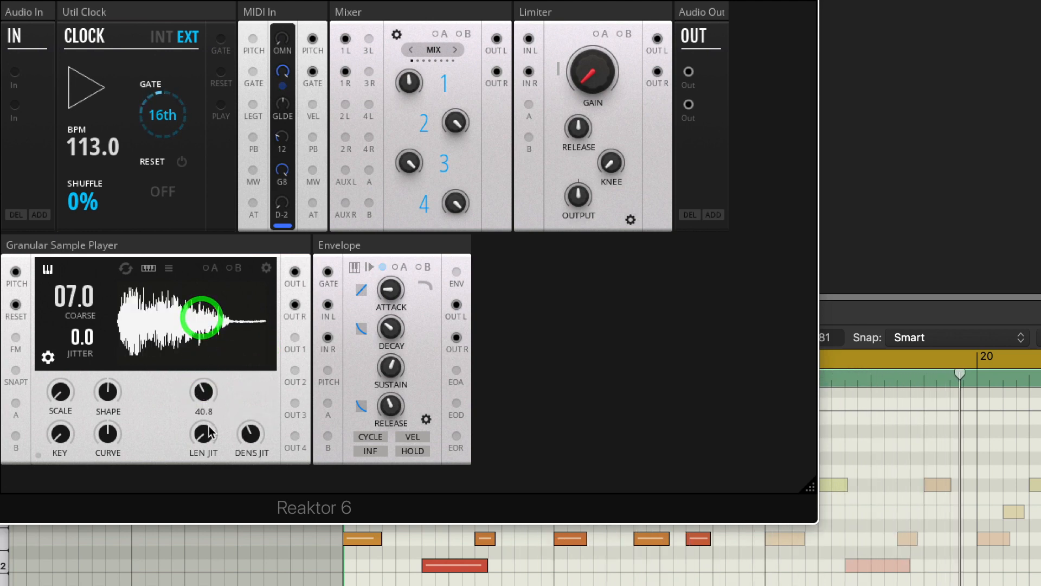
pyautogui.moveTo(209, 432); pyautogui.dragTo(200, 518)
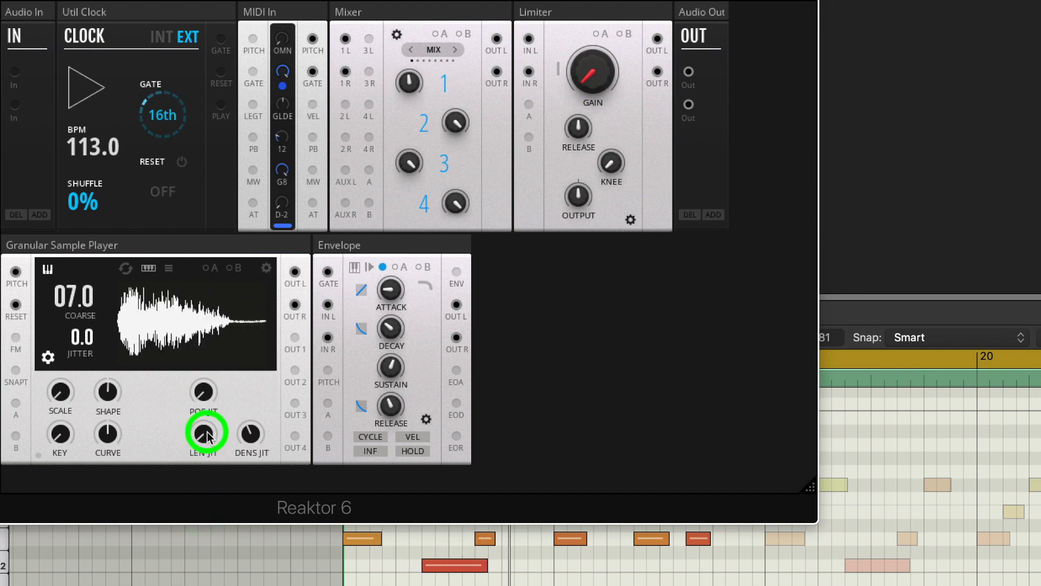
pyautogui.moveTo(208, 434); pyautogui.dragTo(210, 402)
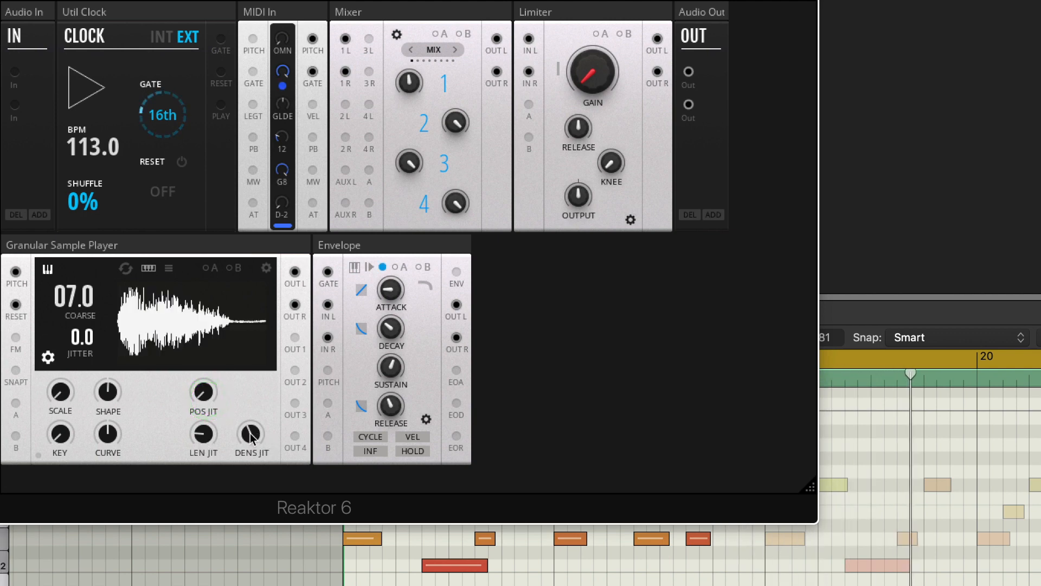
pyautogui.moveTo(252, 436); pyautogui.dragTo(232, 460)
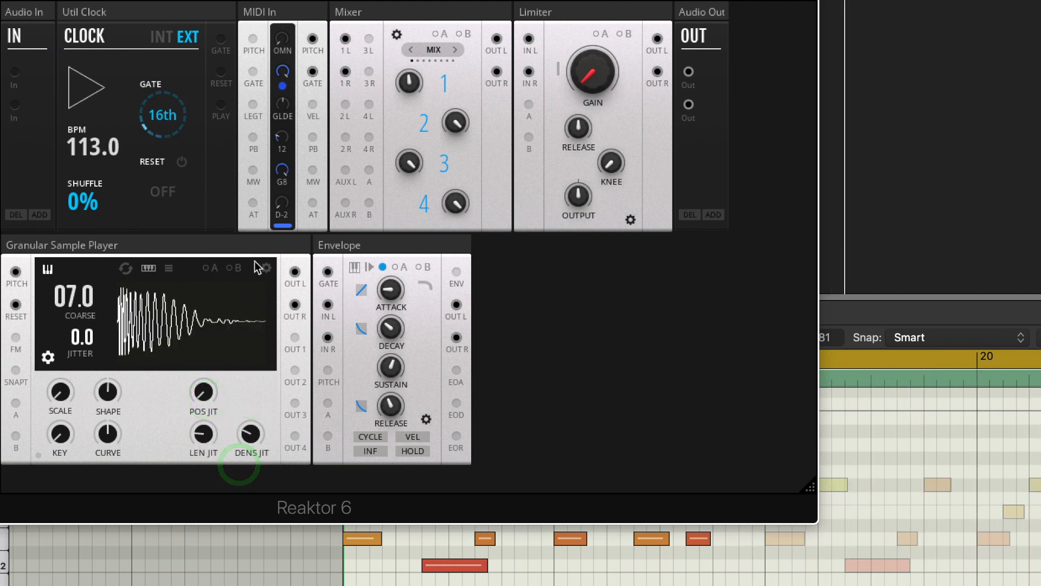
# Step: Try shorter and longer grains on the drum kit from the player's main controls, and raise its pitch jitter to about 7.4
pyautogui.click(48, 357)
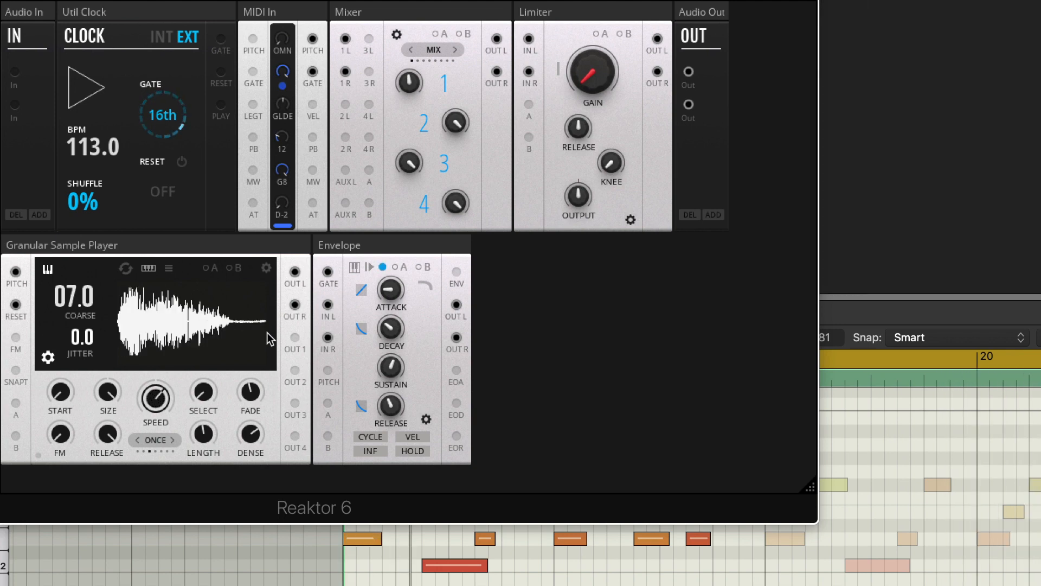
pyautogui.click(204, 436)
pyautogui.moveTo(204, 440); pyautogui.dragTo(195, 493)
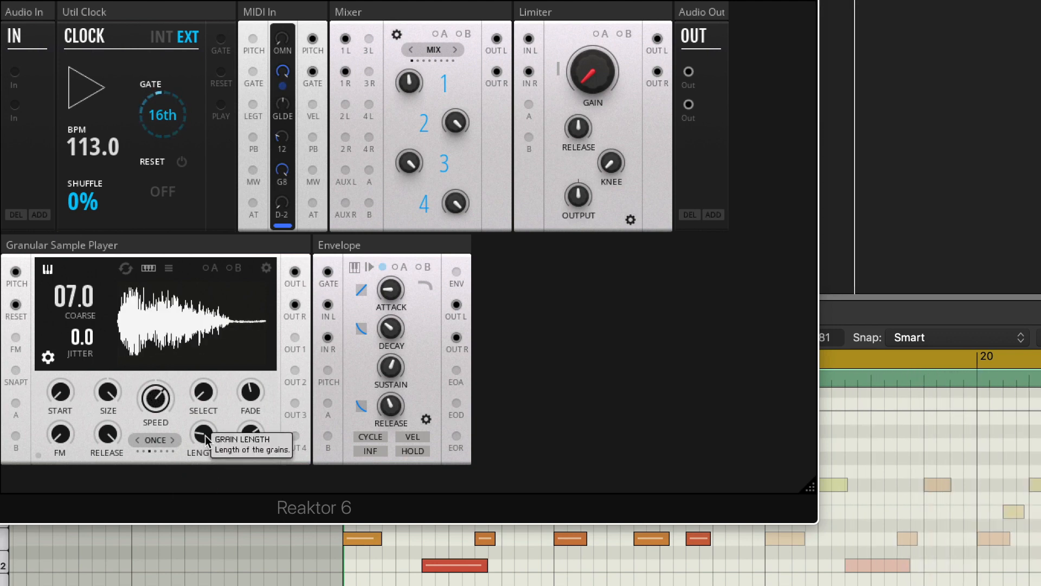
pyautogui.moveTo(205, 434); pyautogui.dragTo(211, 360)
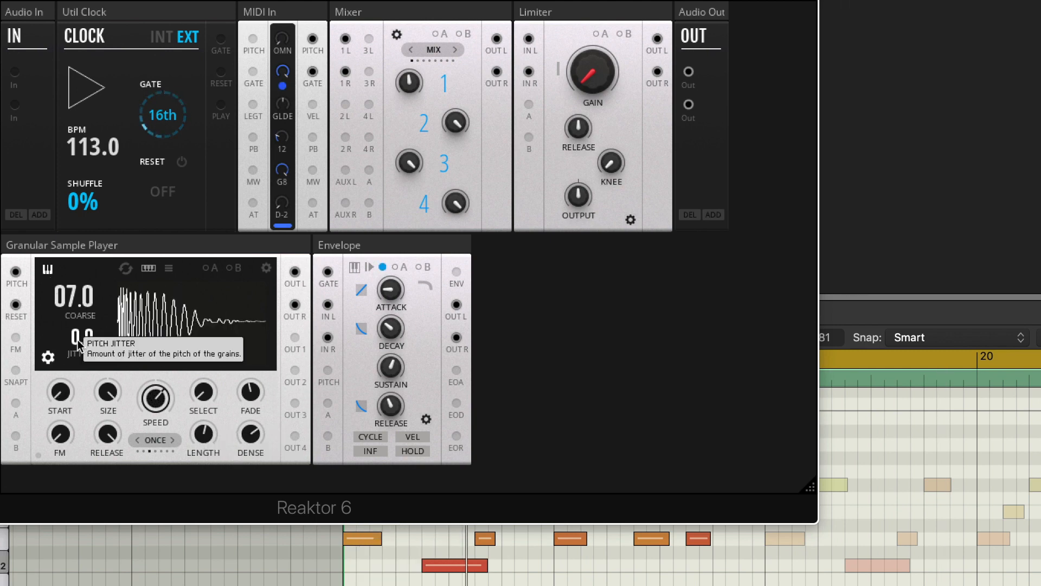
pyautogui.moveTo(74, 344); pyautogui.dragTo(70, 394)
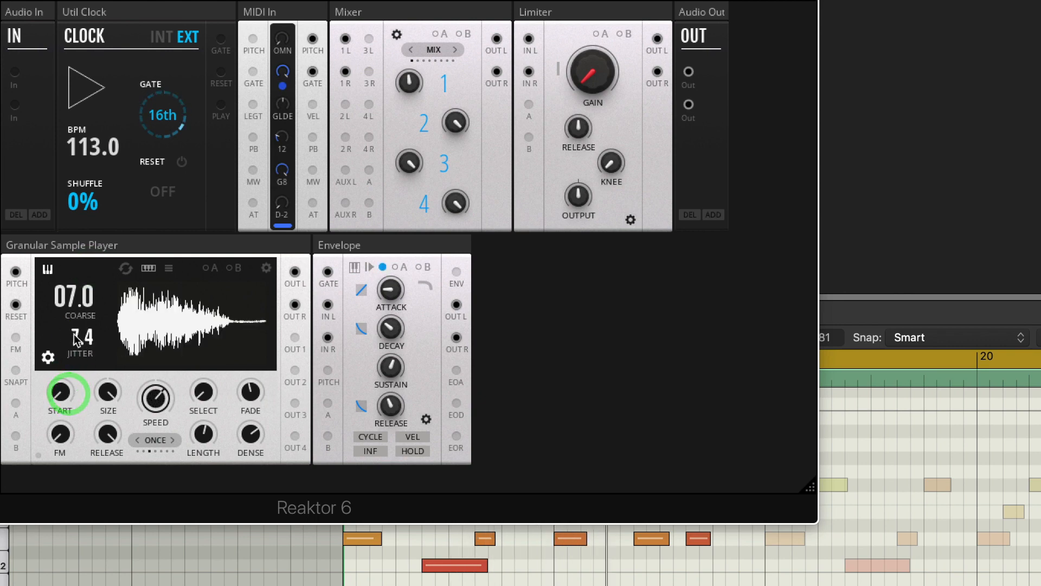
pyautogui.moveTo(74, 340); pyautogui.dragTo(75, 343)
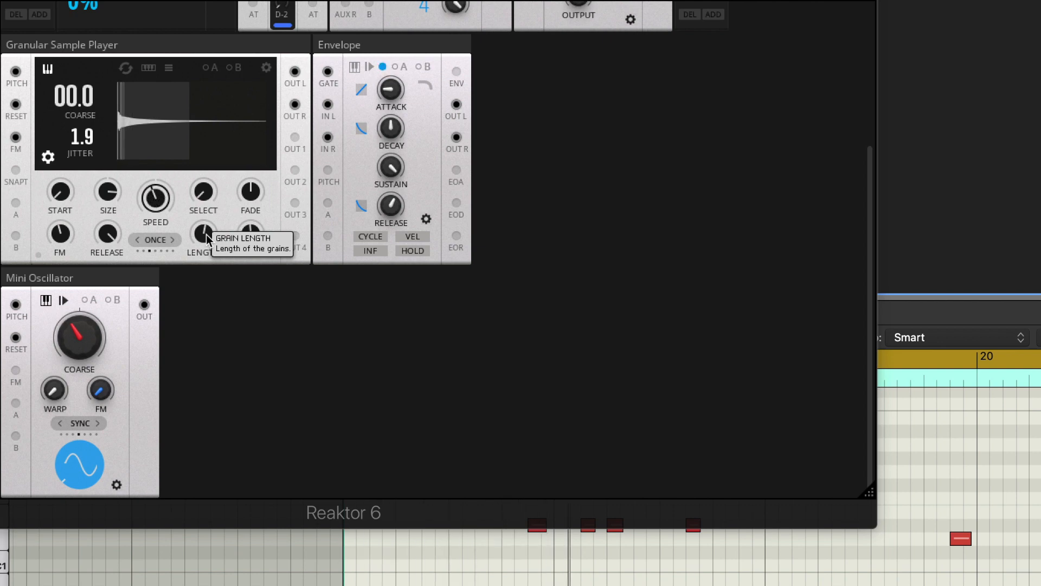
# Step: Sweep the grain length in the patch with the Mini Oscillator, from very short grains of about 0.03 up to a middle setting
pyautogui.moveTo(208, 240); pyautogui.dragTo(205, 224)
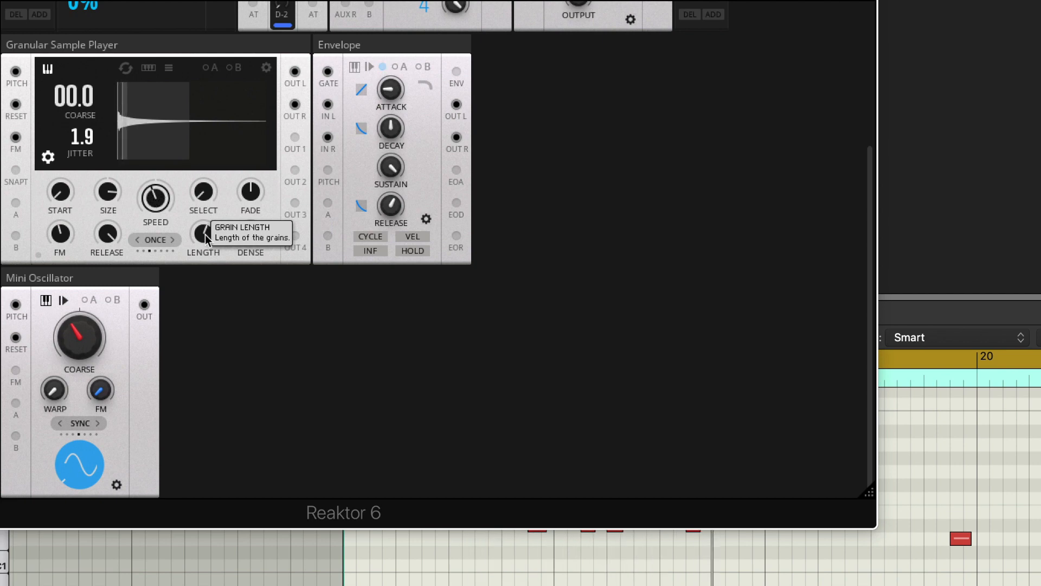
pyautogui.moveTo(205, 233); pyautogui.dragTo(194, 333)
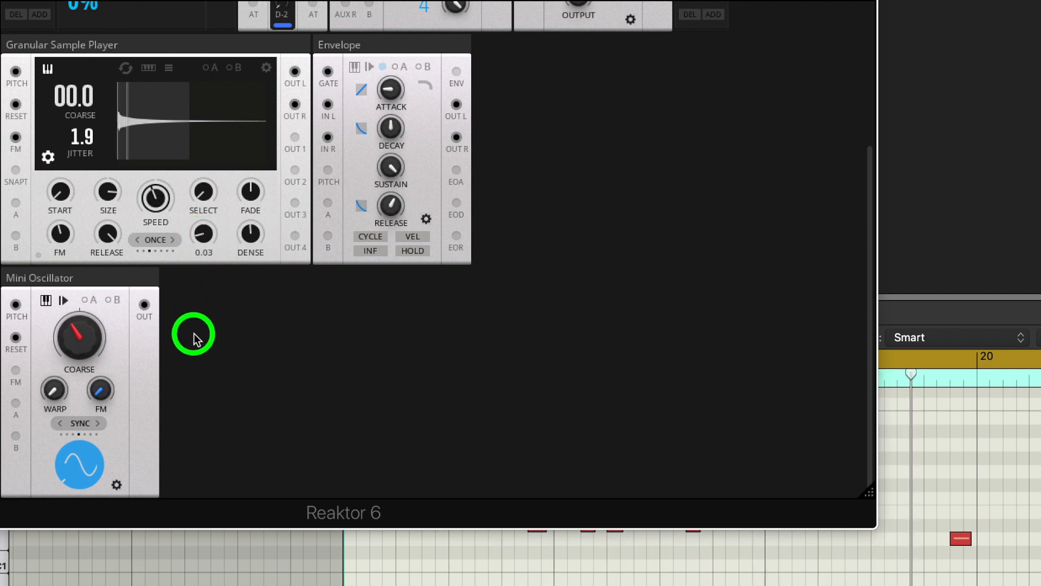
pyautogui.click(209, 233)
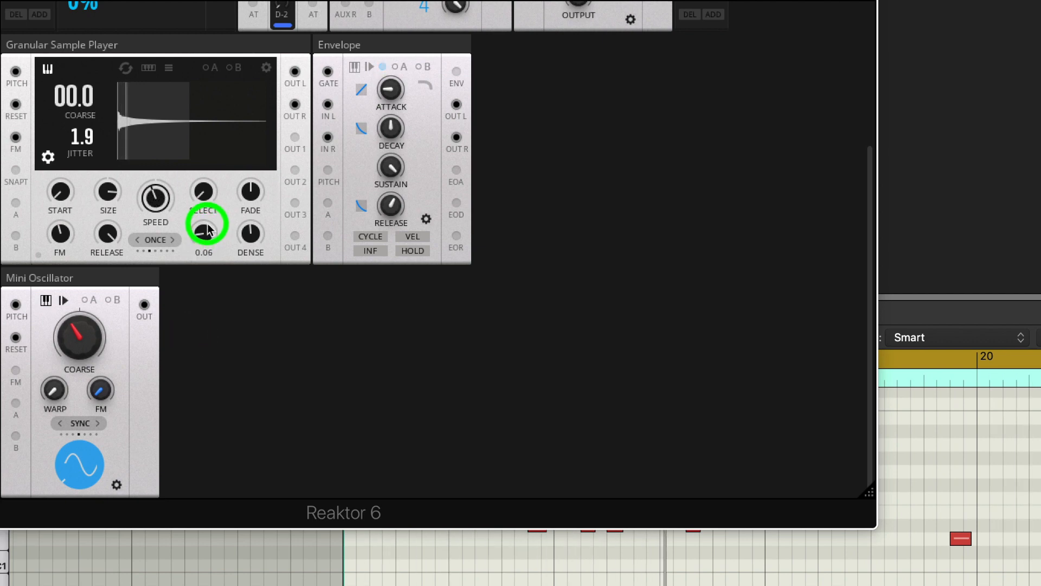
pyautogui.moveTo(209, 238); pyautogui.dragTo(212, 228)
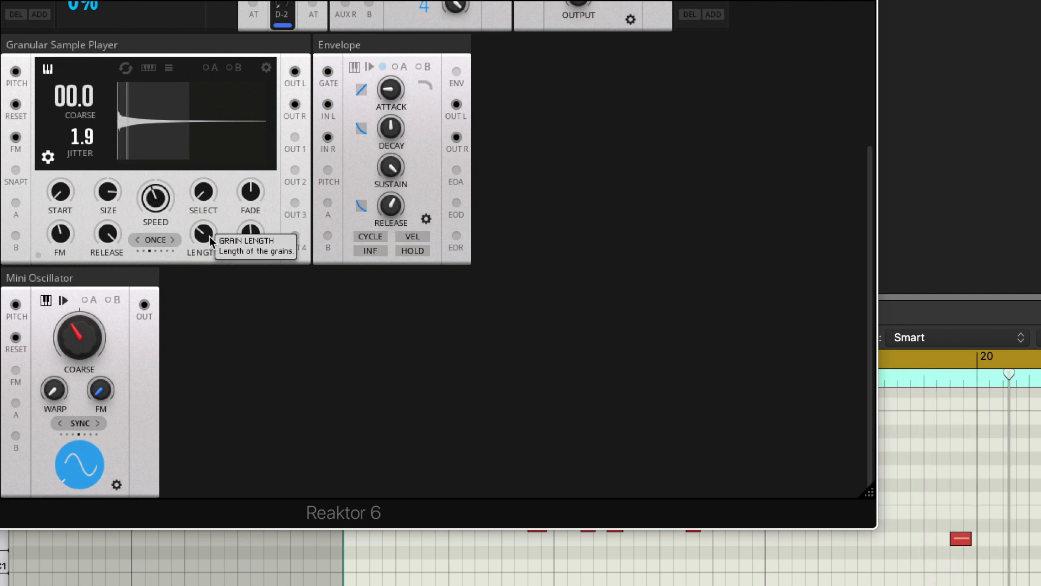
pyautogui.click(210, 239)
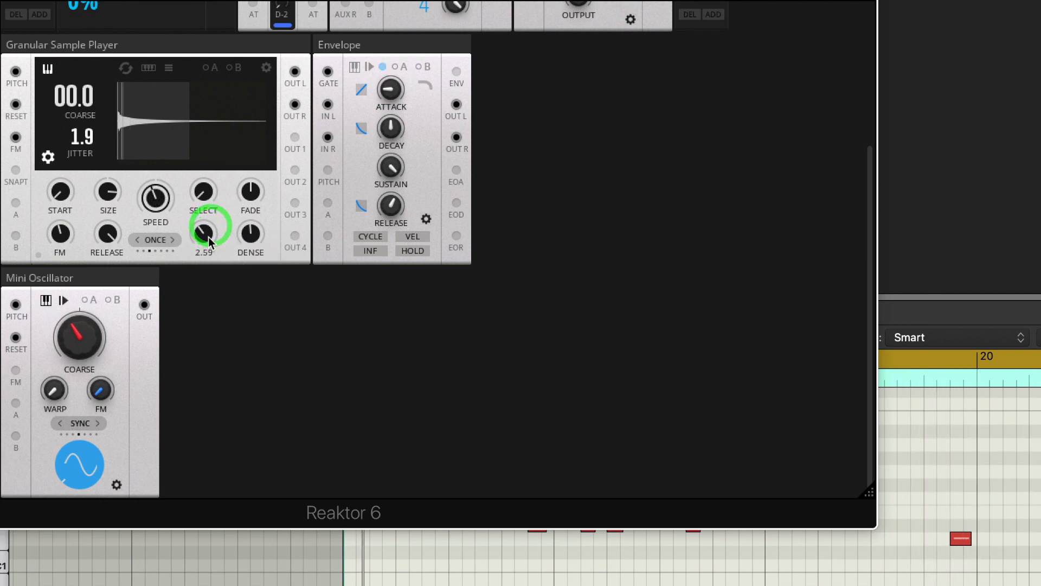
pyautogui.moveTo(209, 241); pyautogui.dragTo(210, 243)
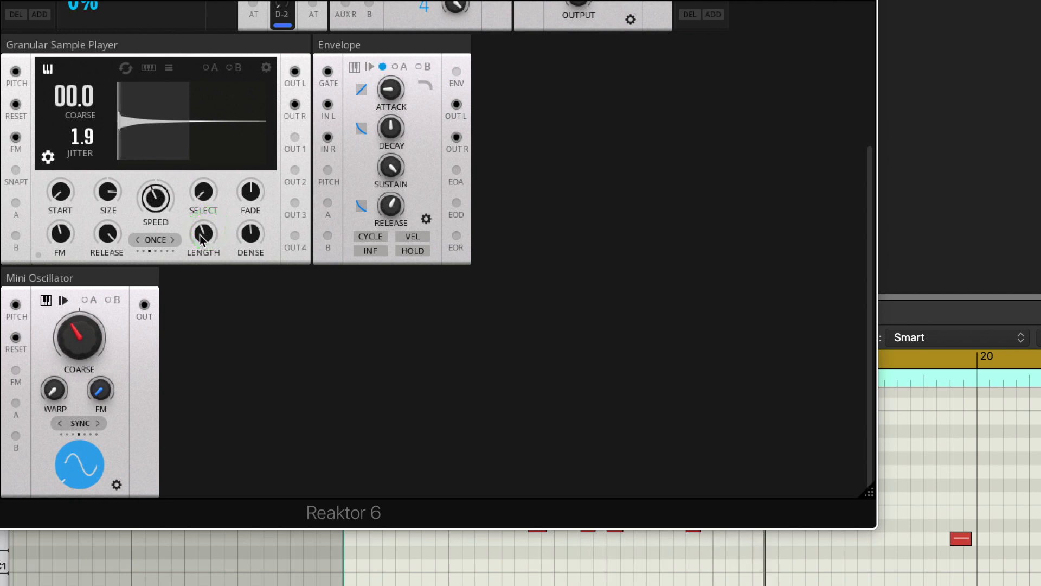
pyautogui.moveTo(207, 239); pyautogui.dragTo(209, 230)
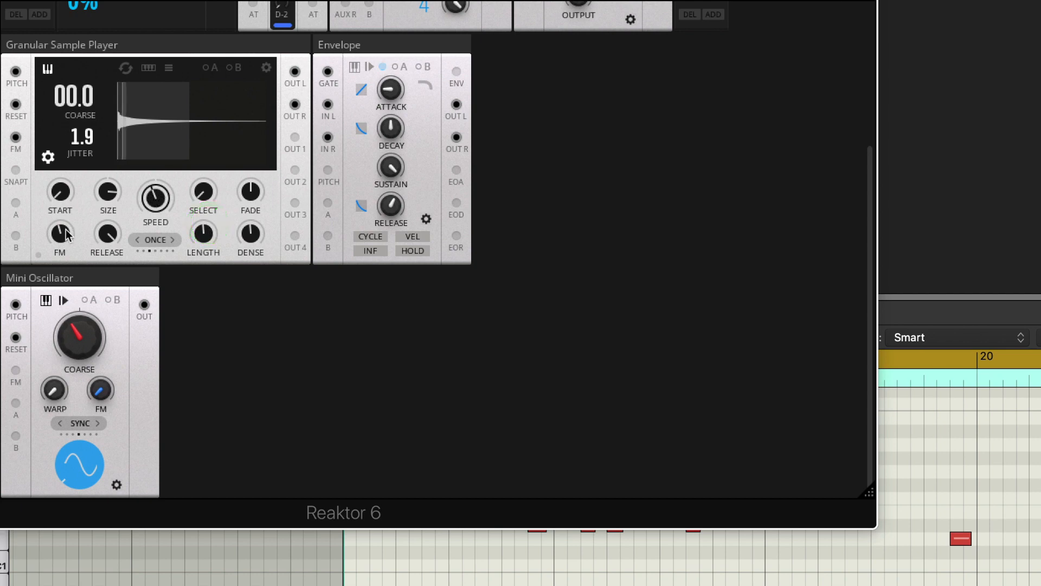
# Step: Remove the FM amount from the sample player and readjust its grain length to slightly below the middle
pyautogui.moveTo(66, 234); pyautogui.dragTo(68, 335)
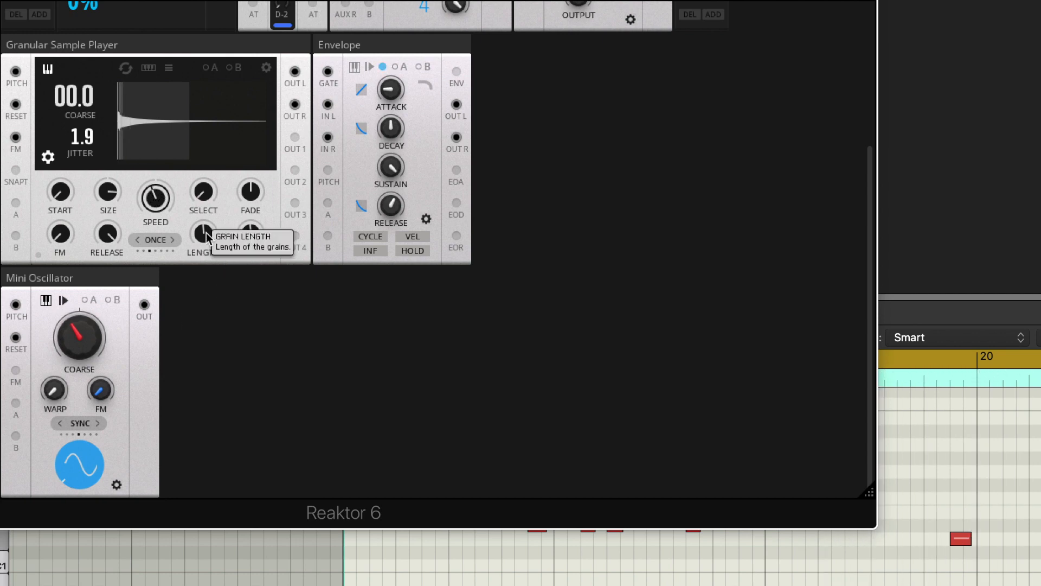
pyautogui.moveTo(206, 235); pyautogui.dragTo(197, 308)
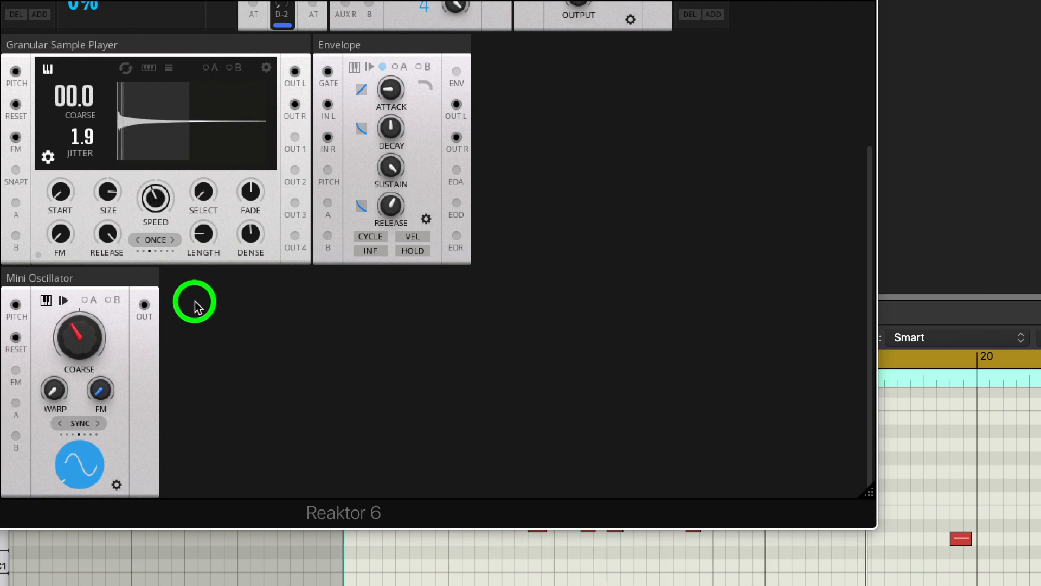
pyautogui.moveTo(194, 301); pyautogui.dragTo(191, 248)
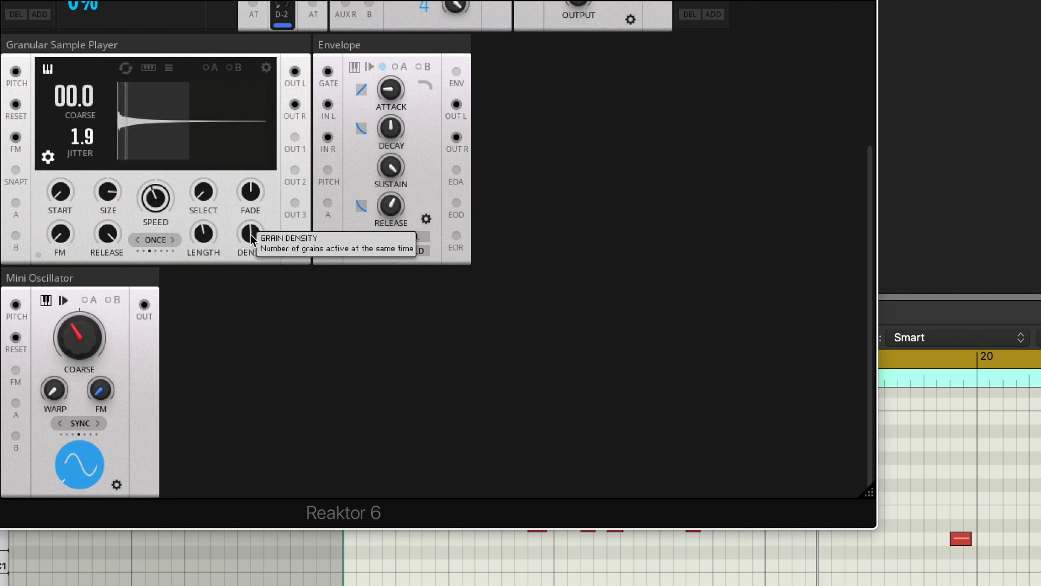
pyautogui.moveTo(204, 230); pyautogui.dragTo(204, 237)
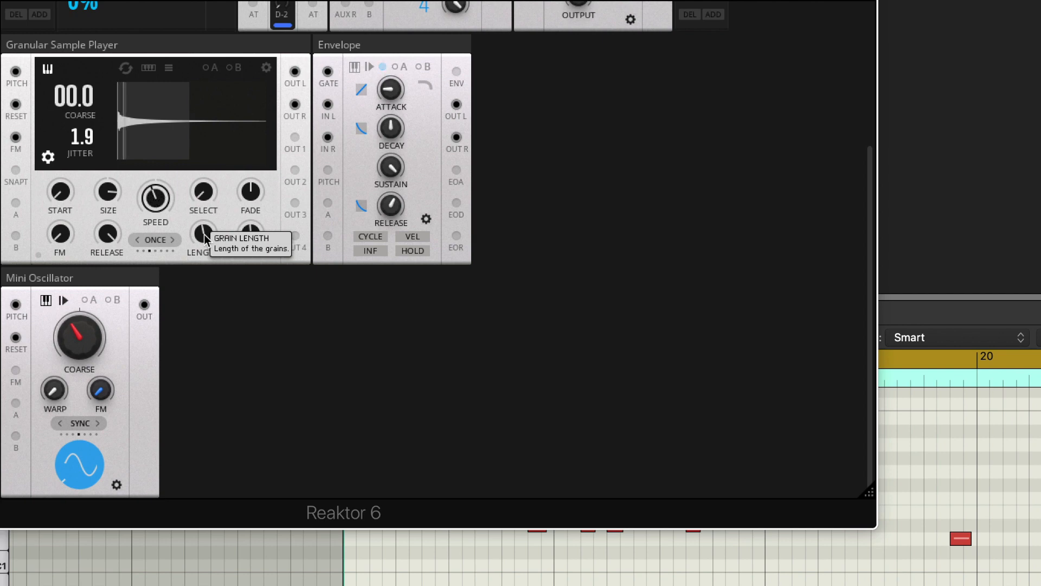
# Step: Drop the grain density to its minimum, and raise it again to slightly below the middle
pyautogui.moveTo(252, 244); pyautogui.dragTo(245, 344)
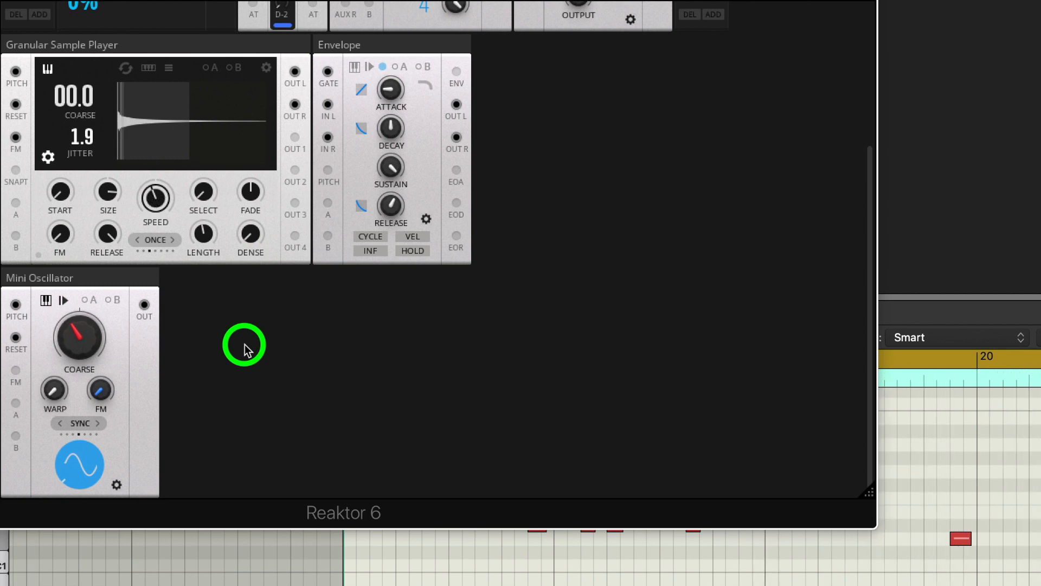
pyautogui.moveTo(245, 344); pyautogui.dragTo(236, 251)
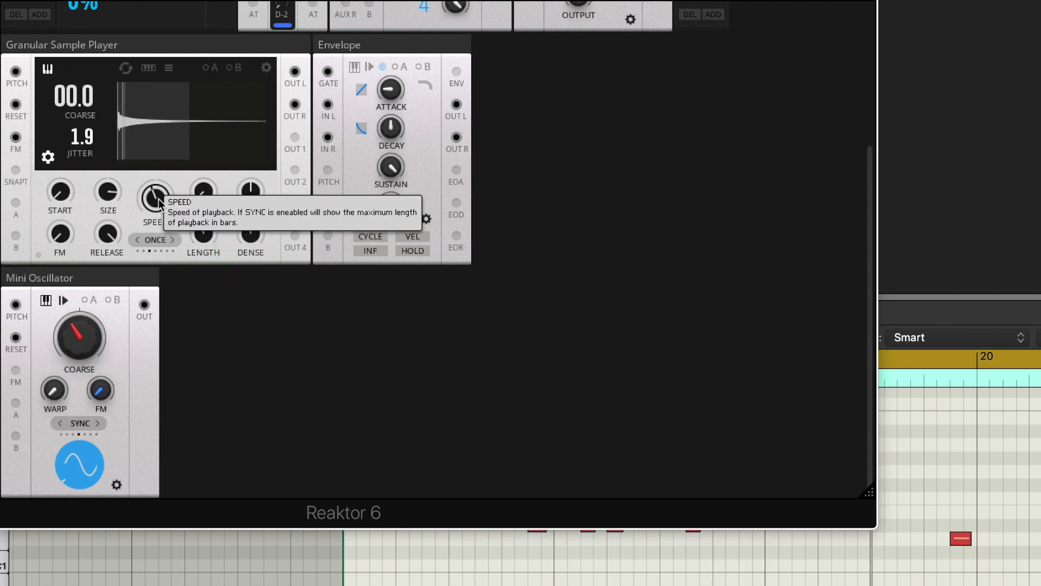
# Step: Sweep the sample player's playback speed between very slow and its maximum, and settle on a moderately slow speed
pyautogui.moveTo(159, 204); pyautogui.dragTo(156, 279)
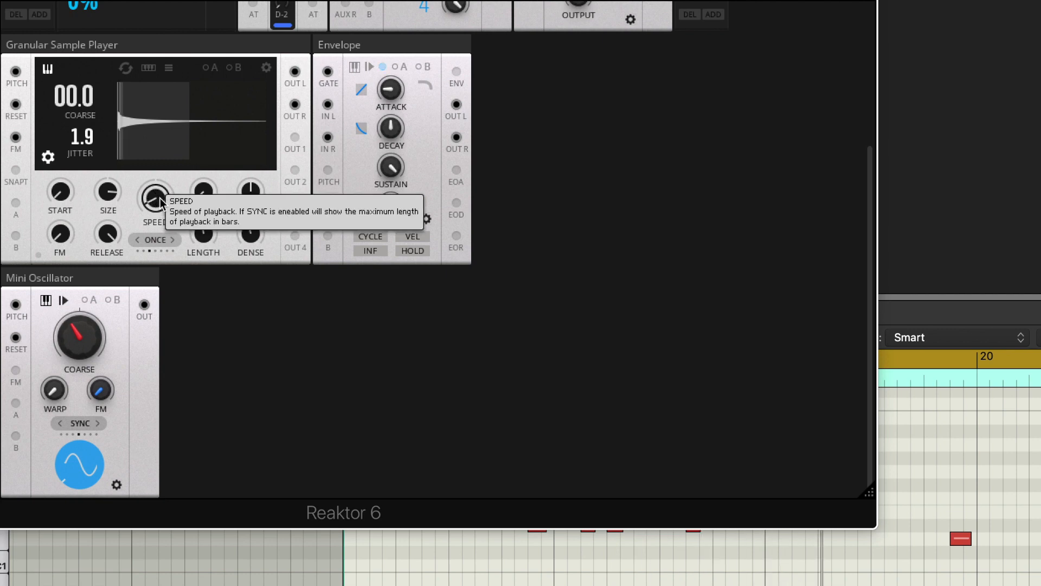
pyautogui.moveTo(160, 202); pyautogui.dragTo(176, 63)
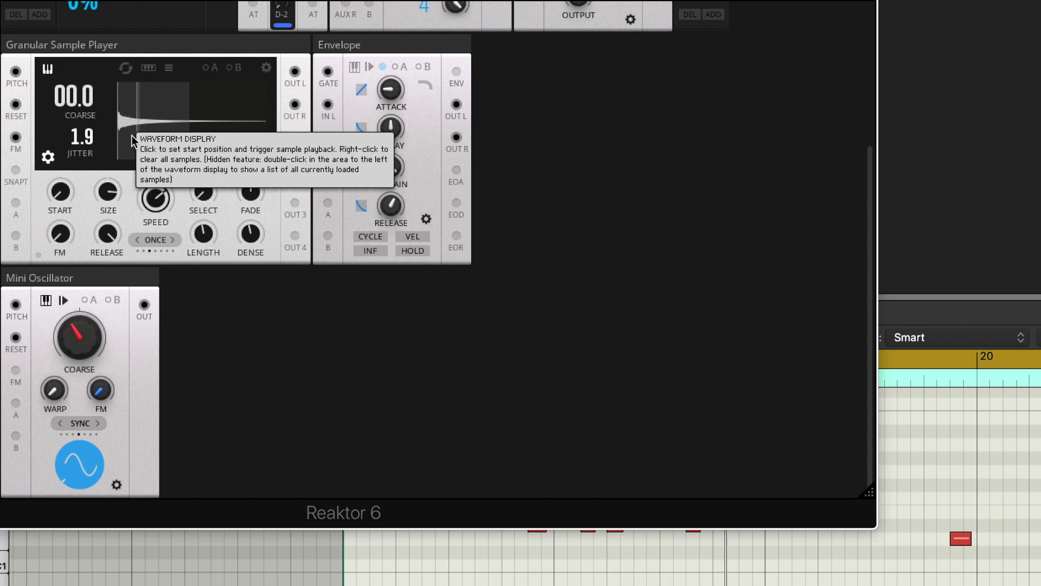
pyautogui.scroll(1, 132, 136)
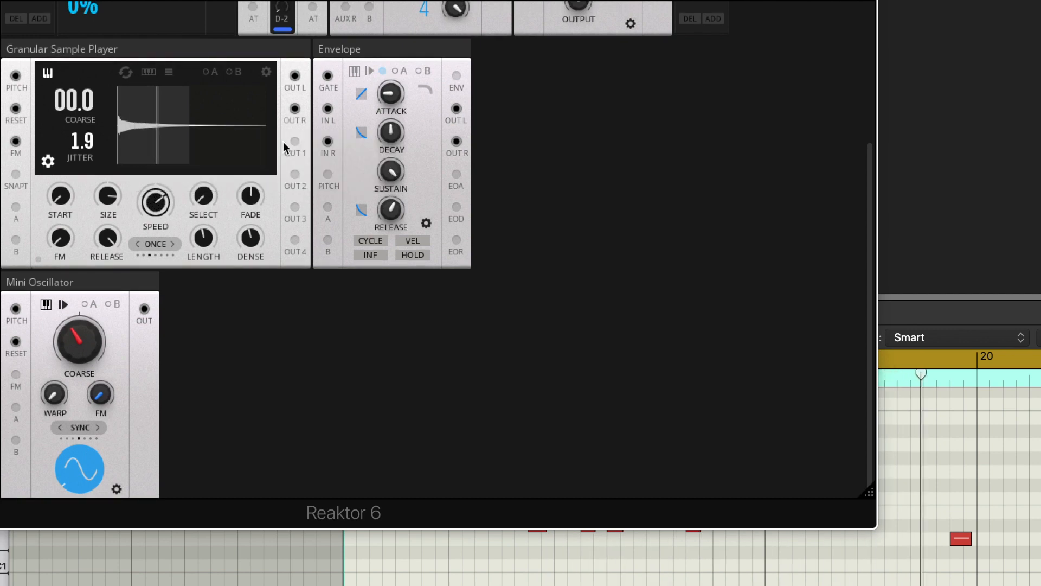
pyautogui.moveTo(159, 207); pyautogui.dragTo(157, 155)
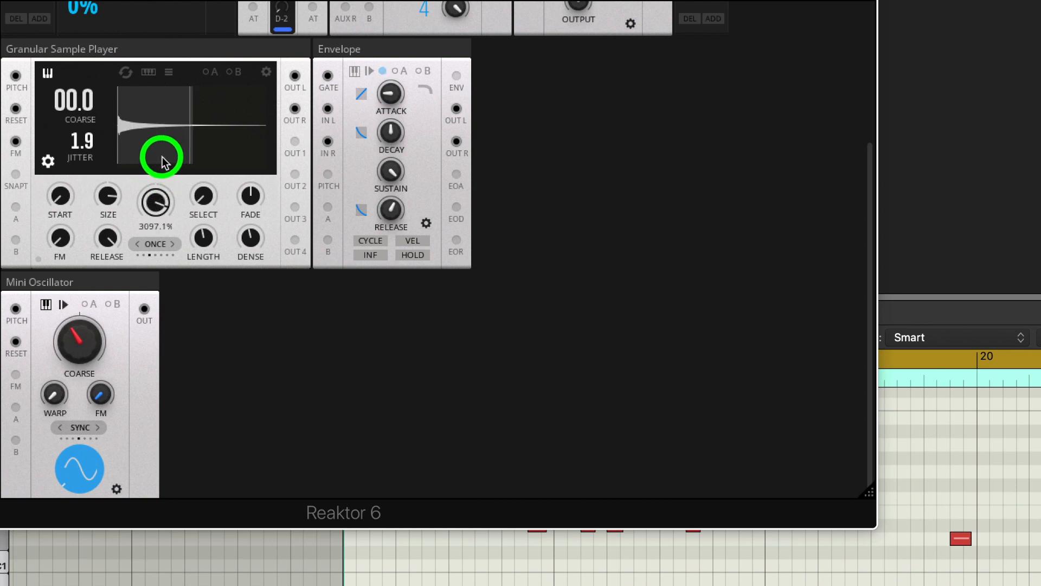
pyautogui.click(156, 207)
pyautogui.moveTo(156, 206); pyautogui.dragTo(155, 169)
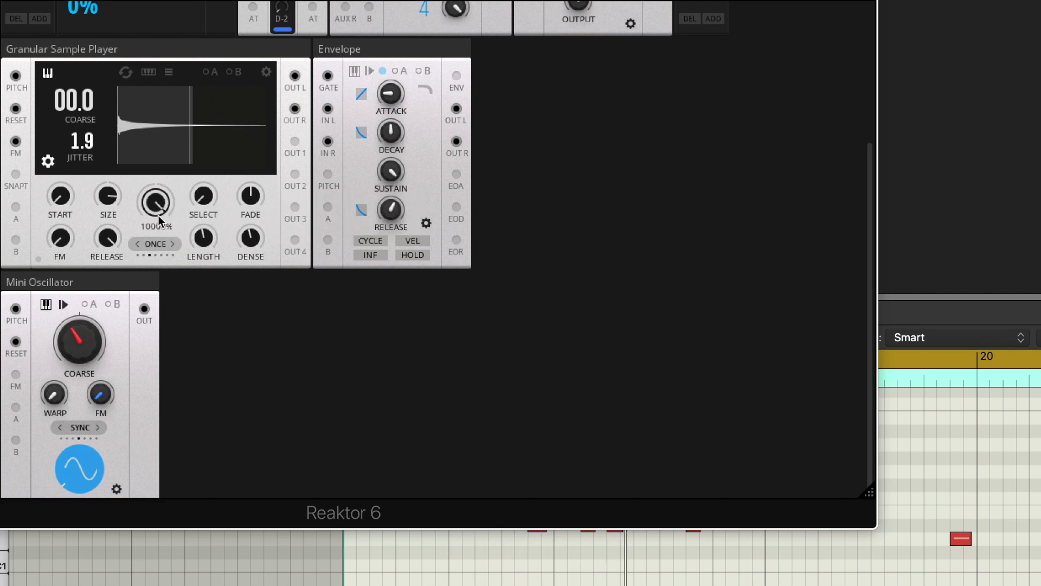
pyautogui.moveTo(157, 217)
pyautogui.mouseDown()
pyautogui.moveTo(154, 298)
pyautogui.moveTo(160, 213)
pyautogui.mouseUp()
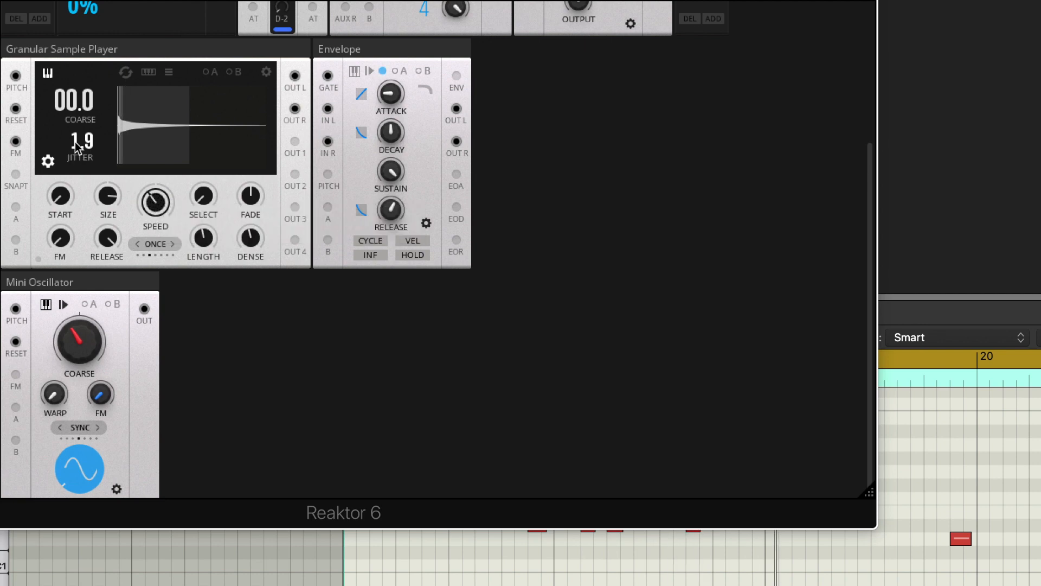
# Step: Set the sample player's pitch jitter to 5.8 and increase its FM amount in stages to the maximum
pyautogui.moveTo(75, 142)
pyautogui.mouseDown()
pyautogui.moveTo(76, 125)
pyautogui.moveTo(92, 149)
pyautogui.mouseUp()
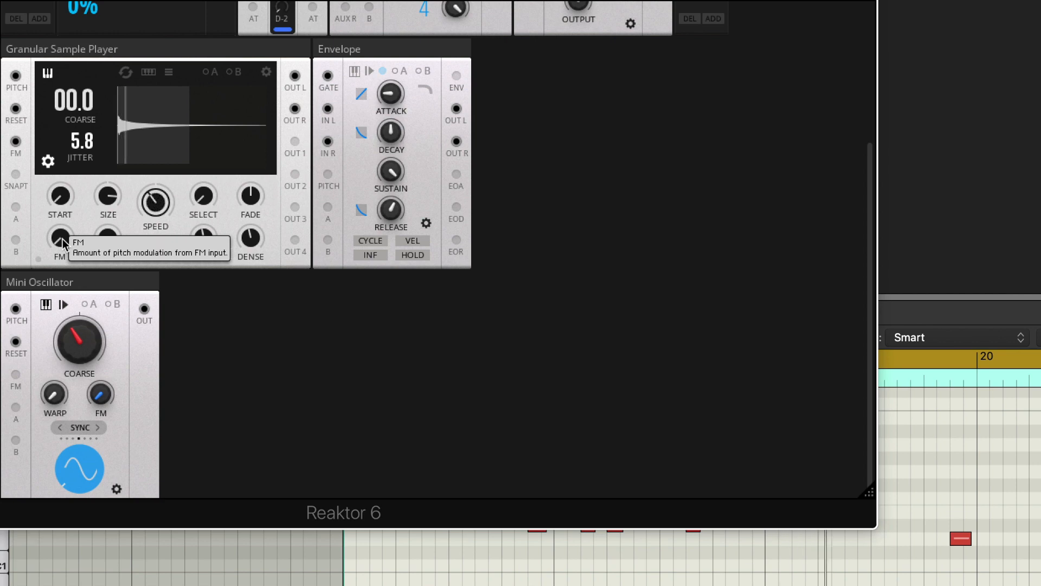
pyautogui.moveTo(63, 238); pyautogui.dragTo(69, 154)
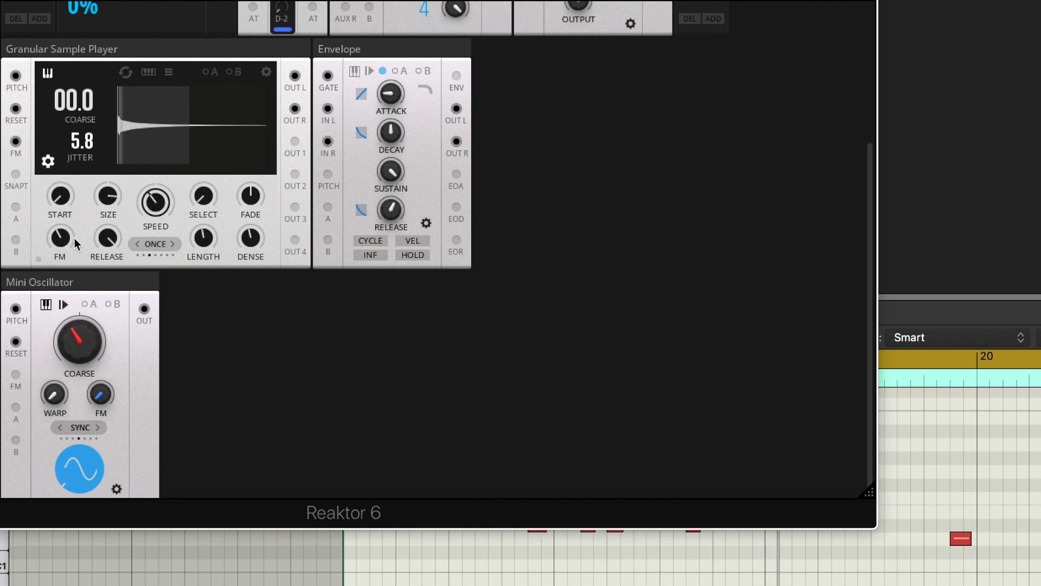
pyautogui.click(49, 285)
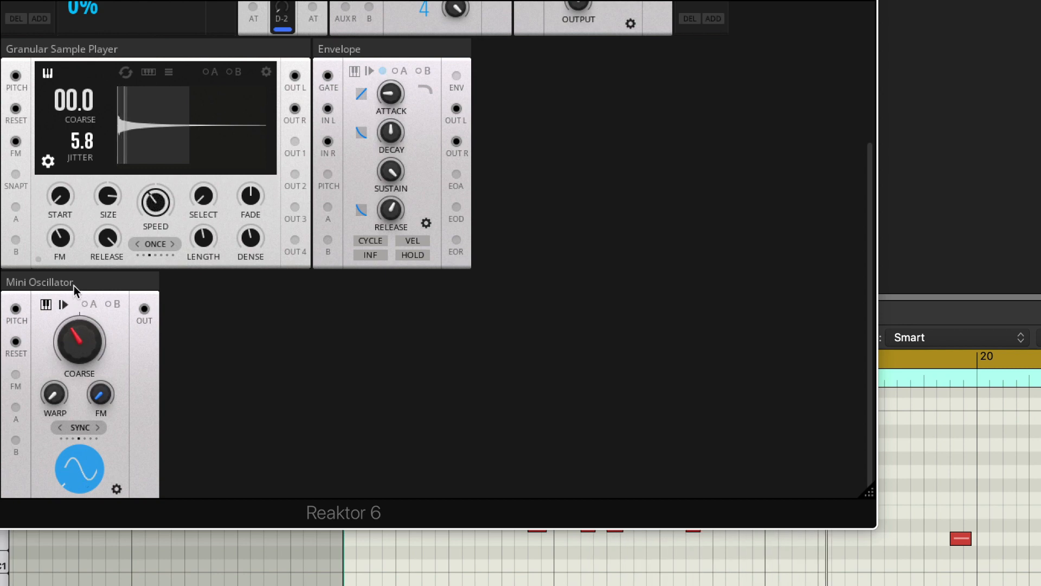
pyautogui.moveTo(59, 237); pyautogui.dragTo(90, 114)
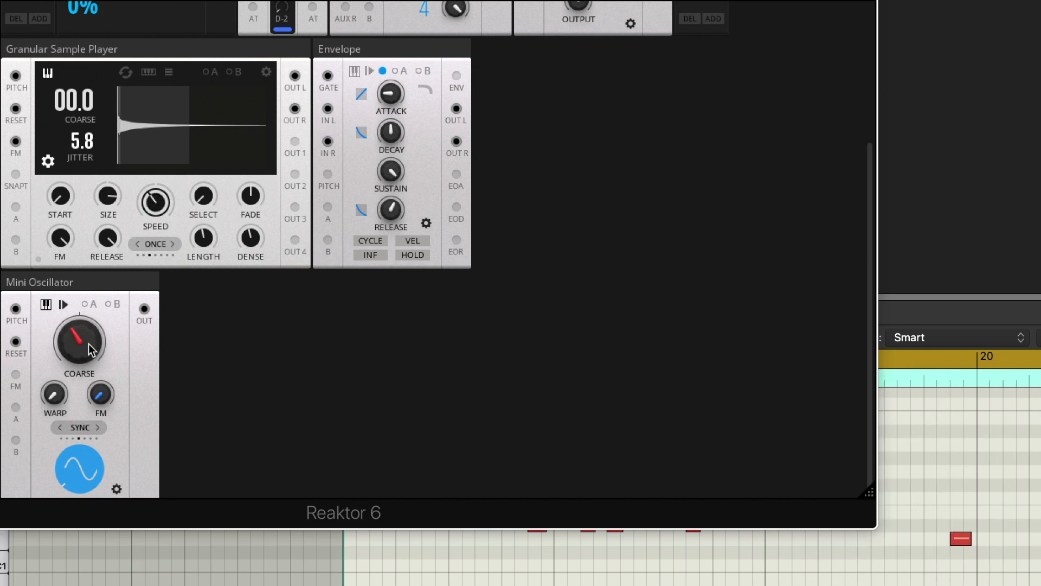
# Step: Try the Mini Oscillator's coarse tuning at its minimum and at high settings, and reduce the sample player's FM amount to about 33.9
pyautogui.moveTo(89, 344); pyautogui.dragTo(90, 552)
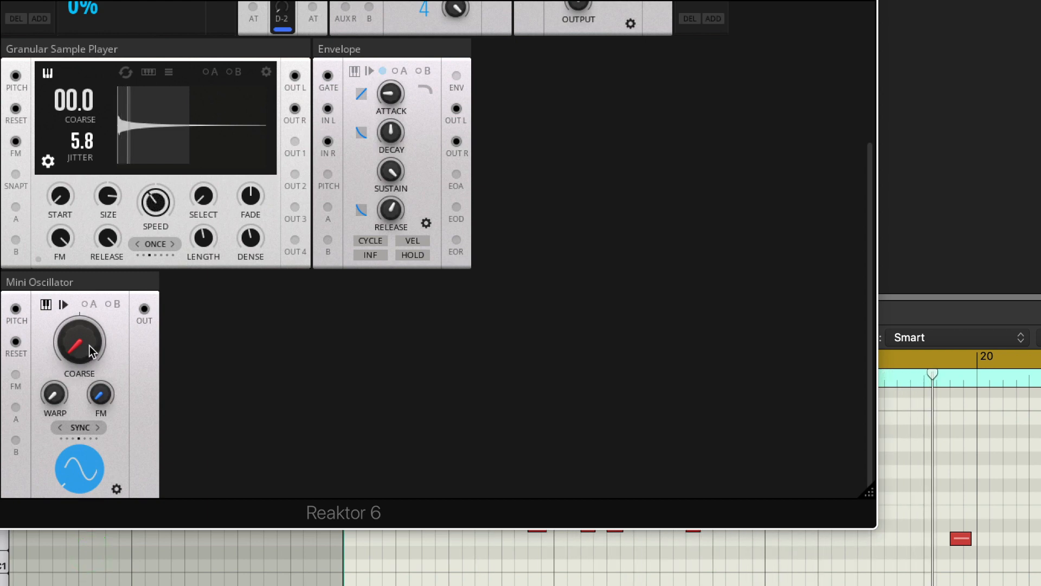
pyautogui.moveTo(90, 346); pyautogui.dragTo(103, 95)
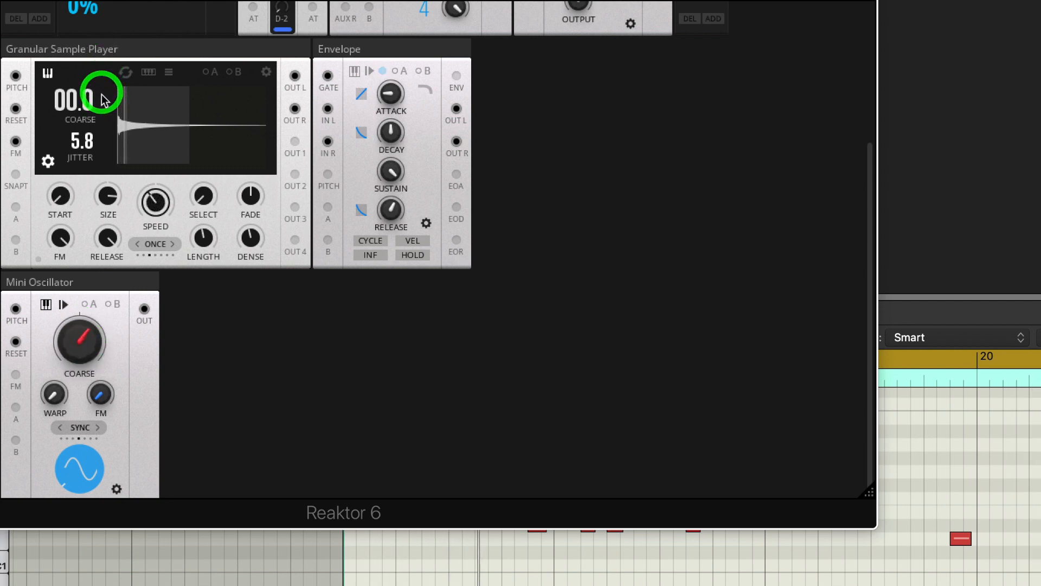
pyautogui.moveTo(60, 238); pyautogui.dragTo(61, 360)
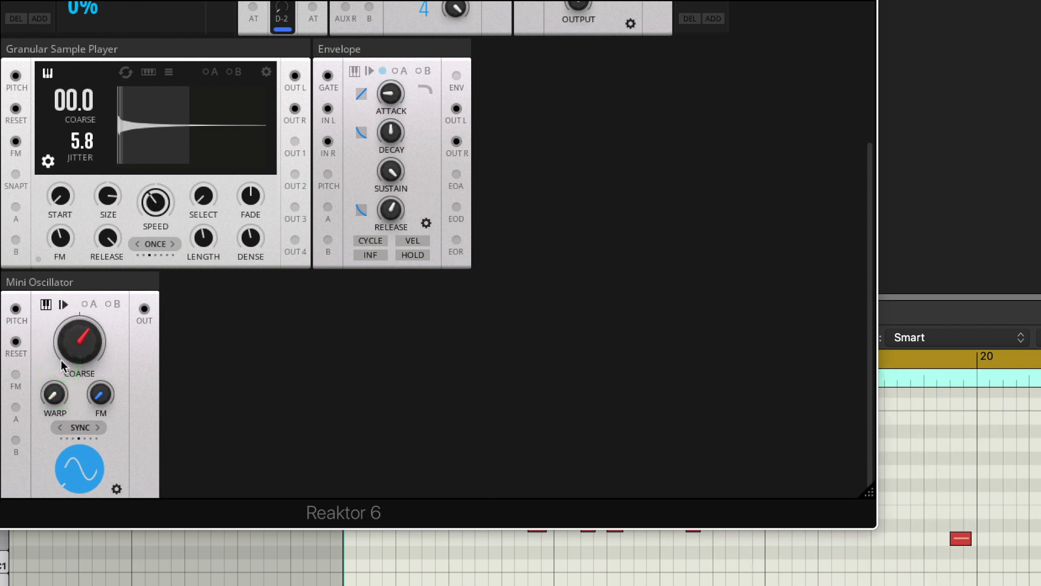
pyautogui.moveTo(60, 238); pyautogui.dragTo(62, 191)
pyautogui.moveTo(87, 310)
pyautogui.mouseDown()
pyautogui.moveTo(76, 326)
pyautogui.moveTo(80, 308)
pyautogui.mouseUp()
pyautogui.moveTo(60, 238)
pyautogui.mouseDown()
pyautogui.moveTo(55, 323)
pyautogui.moveTo(61, 226)
pyautogui.moveTo(60, 250)
pyautogui.mouseUp()
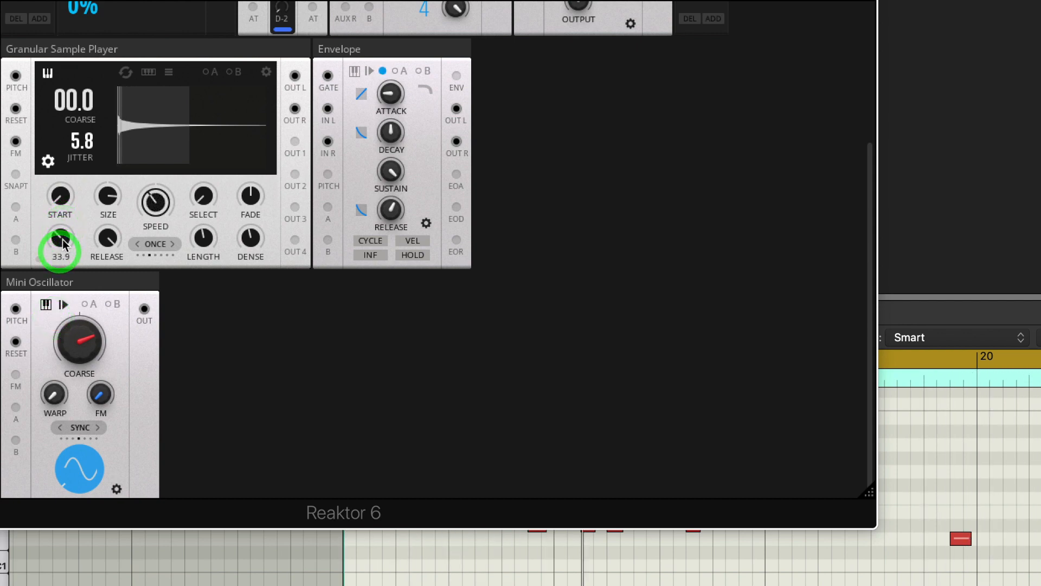
# Step: Shape the FM sound with a lower oscillator coarse tuning, warp raised past the middle and a high FM amount on the sample player
pyautogui.moveTo(81, 329); pyautogui.dragTo(82, 345)
pyautogui.moveTo(61, 237); pyautogui.dragTo(76, 163)
pyautogui.moveTo(54, 394); pyautogui.dragTo(53, 343)
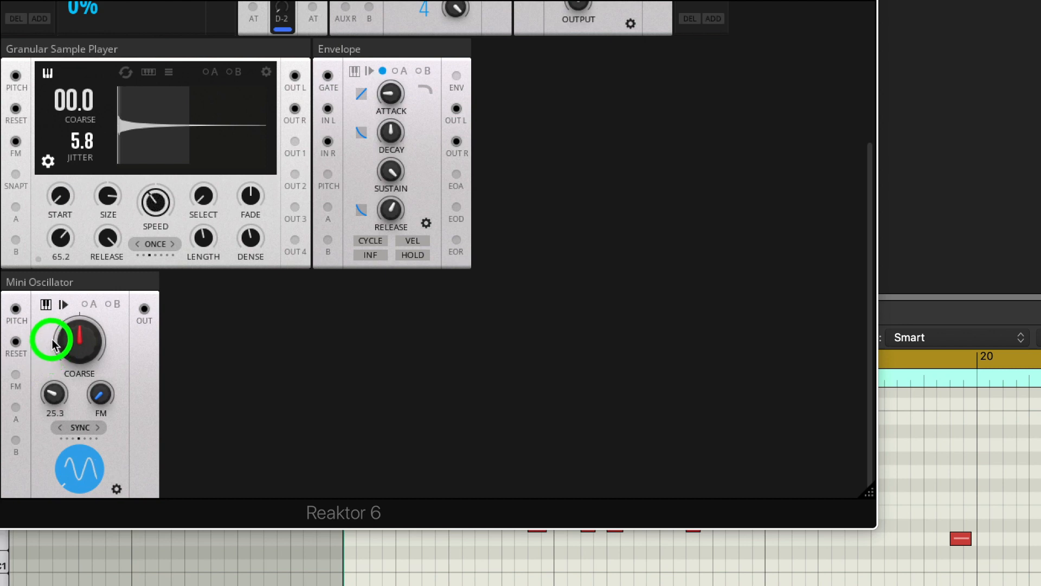
pyautogui.moveTo(61, 239); pyautogui.dragTo(59, 317)
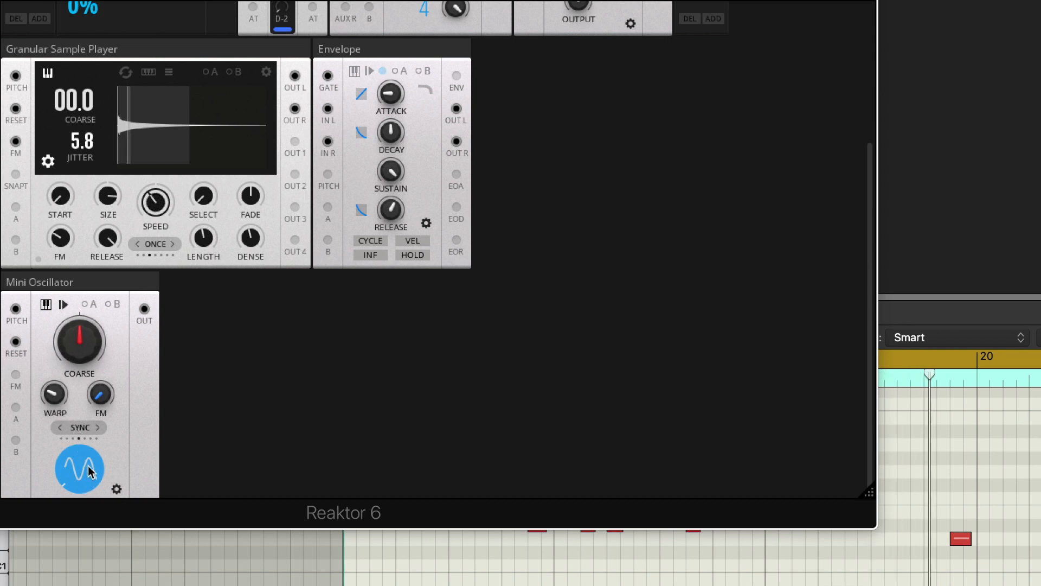
pyautogui.moveTo(57, 395); pyautogui.dragTo(69, 443)
pyautogui.moveTo(66, 240); pyautogui.dragTo(75, 165)
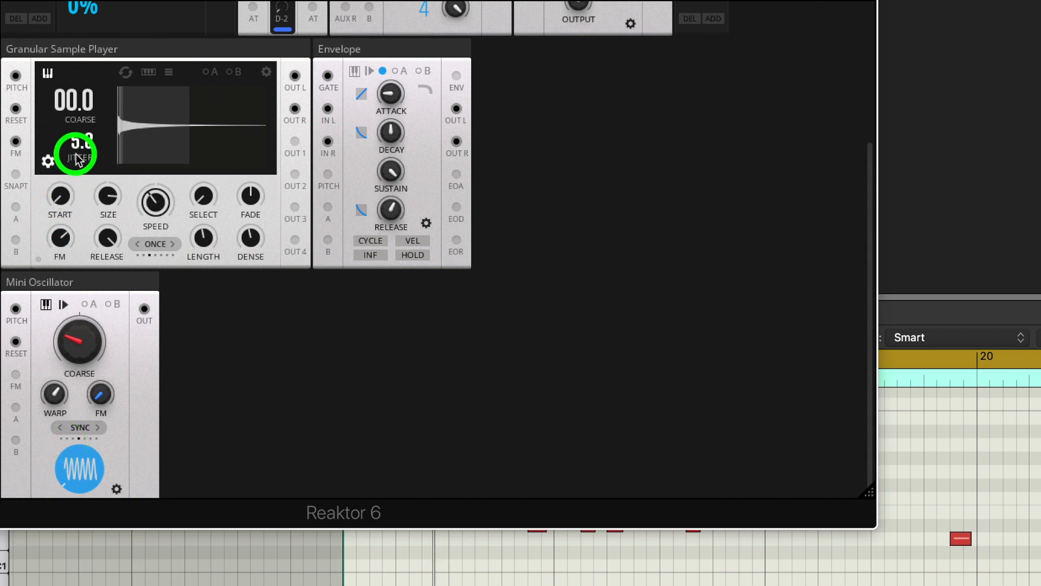
# Step: Lower the Mini Oscillator's warp in stages to 0 and reduce the sample player's FM amount to about the middle
pyautogui.moveTo(56, 394); pyautogui.dragTo(41, 477)
pyautogui.moveTo(55, 391)
pyautogui.mouseDown()
pyautogui.moveTo(58, 374)
pyautogui.moveTo(60, 396)
pyautogui.mouseUp()
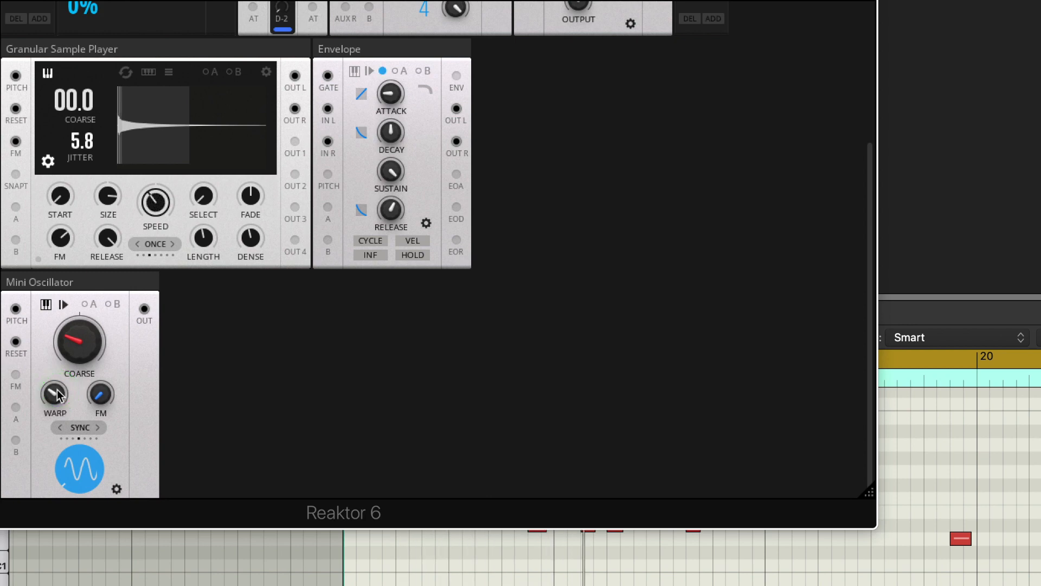
pyautogui.moveTo(61, 237); pyautogui.dragTo(60, 277)
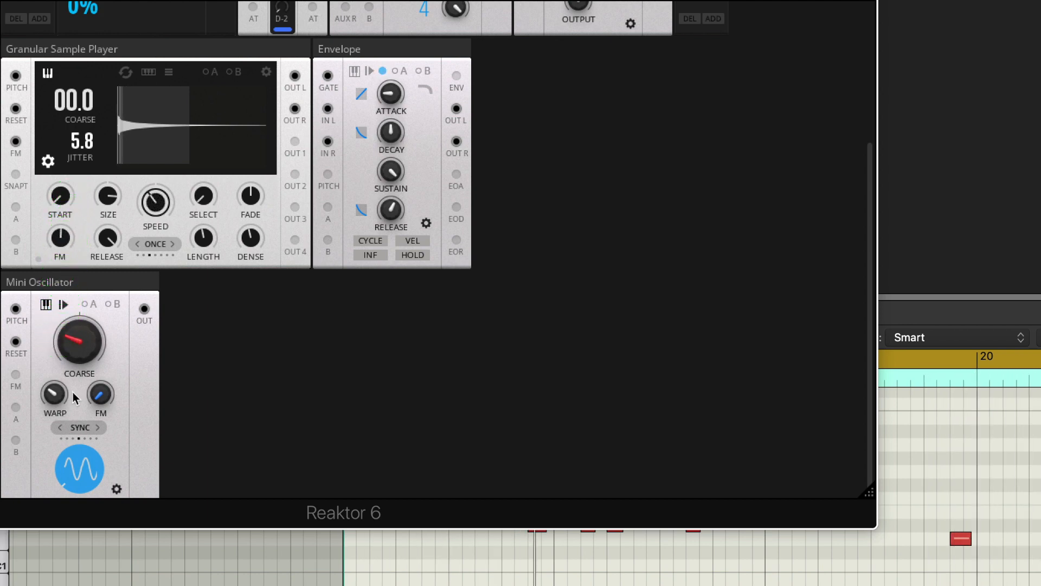
pyautogui.moveTo(52, 396); pyautogui.dragTo(43, 505)
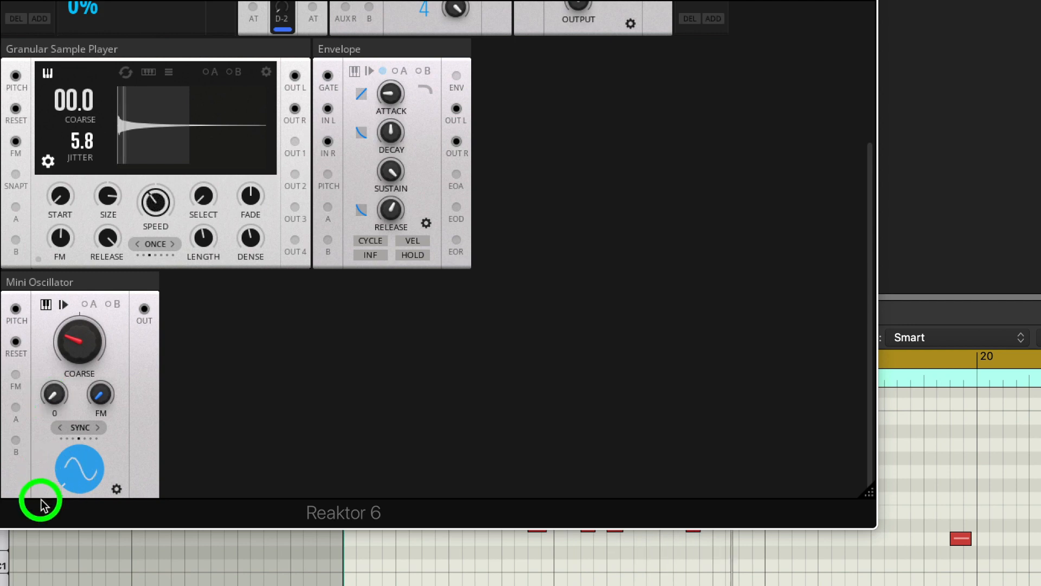
# Step: Raise the Mini Oscillator's coarse tuning to the centre, and sweep the sample player's FM amount up to 72.6 and down to 32
pyautogui.moveTo(80, 337); pyautogui.dragTo(83, 282)
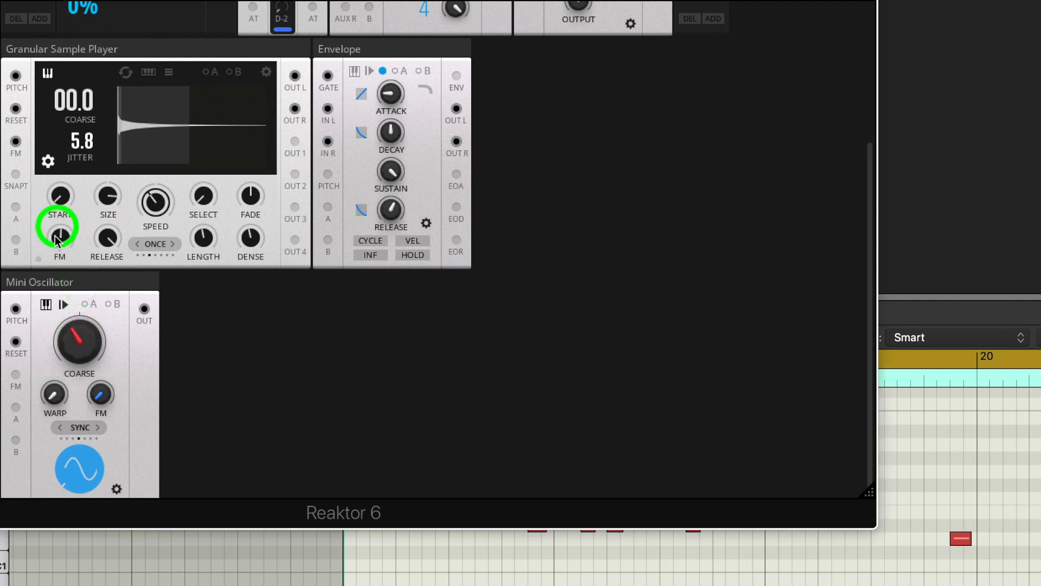
pyautogui.moveTo(64, 262); pyautogui.dragTo(65, 218)
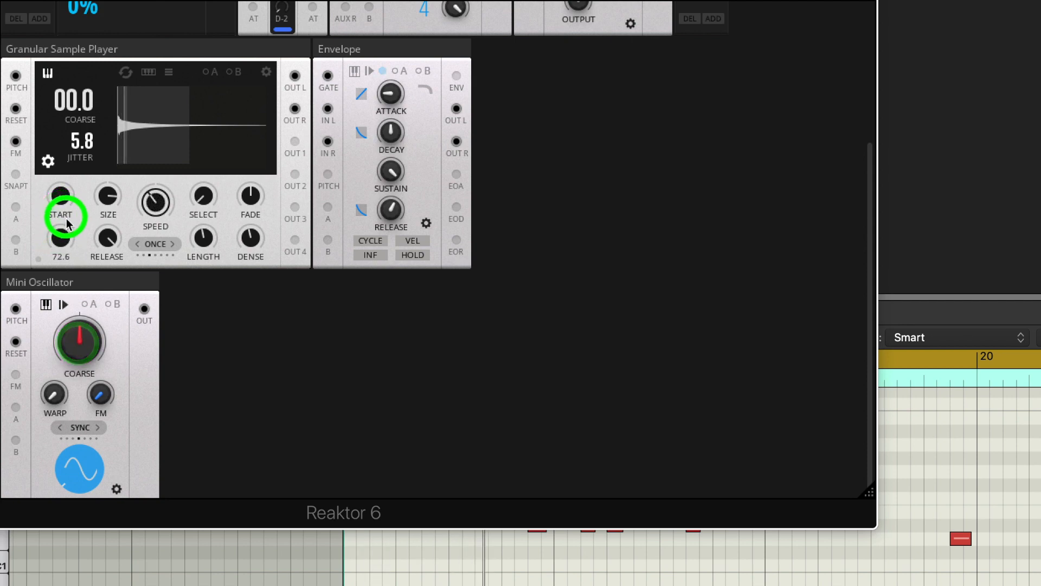
pyautogui.moveTo(61, 288); pyautogui.dragTo(61, 317)
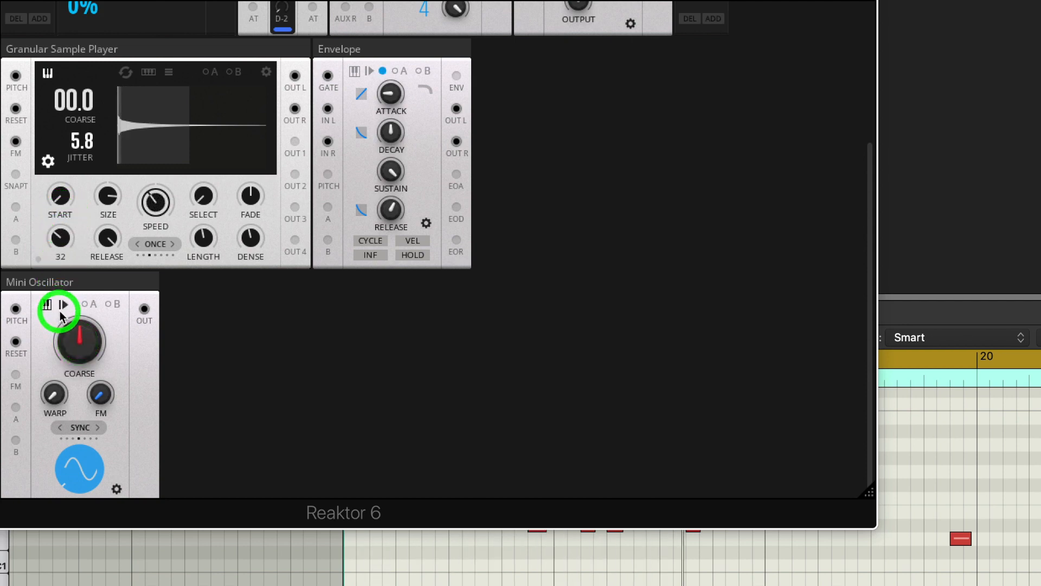
pyautogui.click(61, 241)
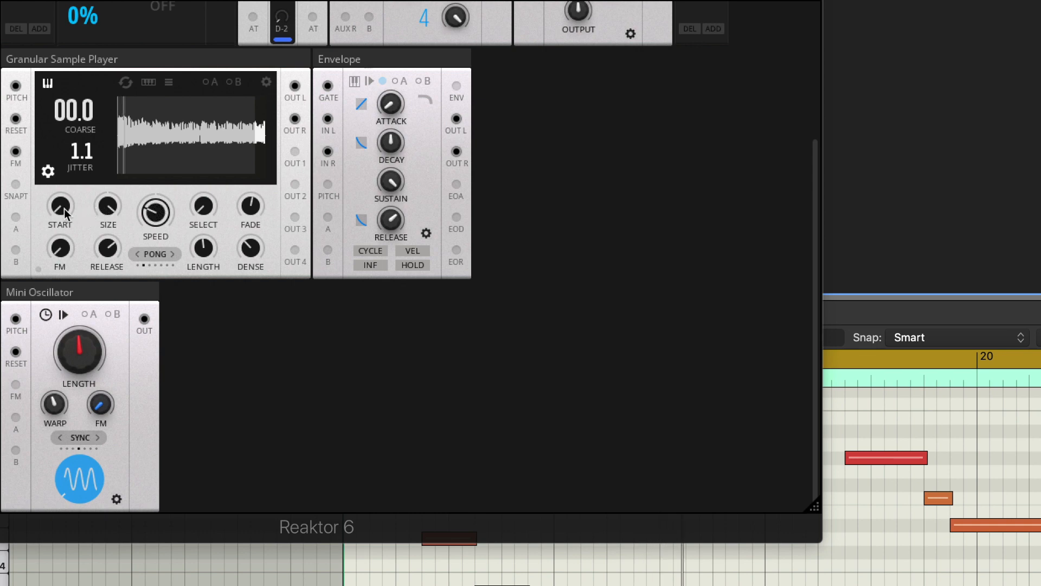
# Step: Move the sample player's start point further into the sustained sample and slightly shorten the grain length
pyautogui.moveTo(65, 213)
pyautogui.mouseDown()
pyautogui.moveTo(63, 163)
pyautogui.moveTo(65, 172)
pyautogui.mouseUp()
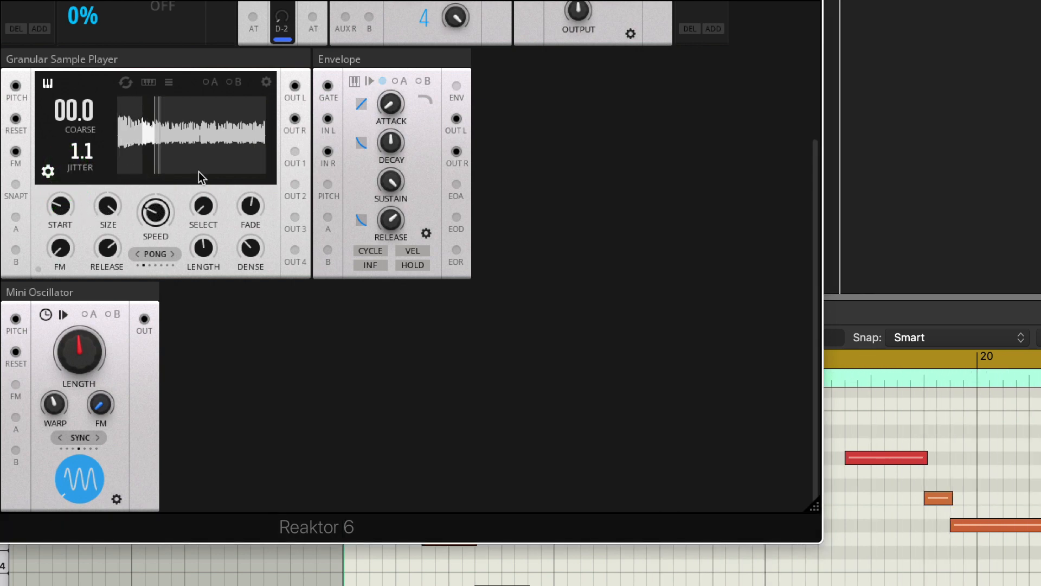
pyautogui.moveTo(206, 249)
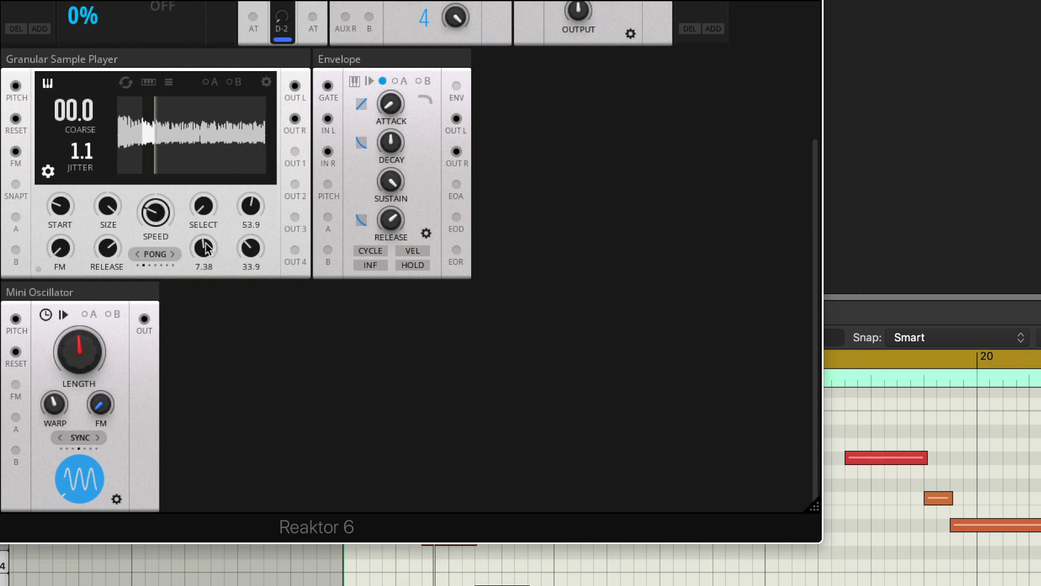
pyautogui.moveTo(206, 248)
pyautogui.mouseDown()
pyautogui.moveTo(206, 317)
pyautogui.moveTo(199, 261)
pyautogui.mouseUp()
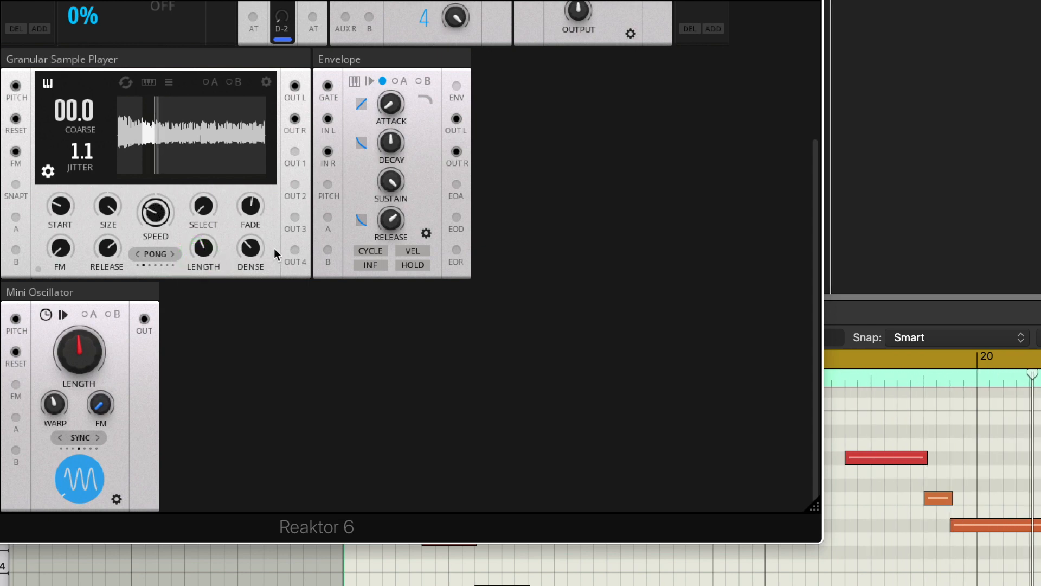
# Step: Try the grain density at its minimum, raise it to about 44.5, and reduce the size of the played sample region
pyautogui.click(236, 399)
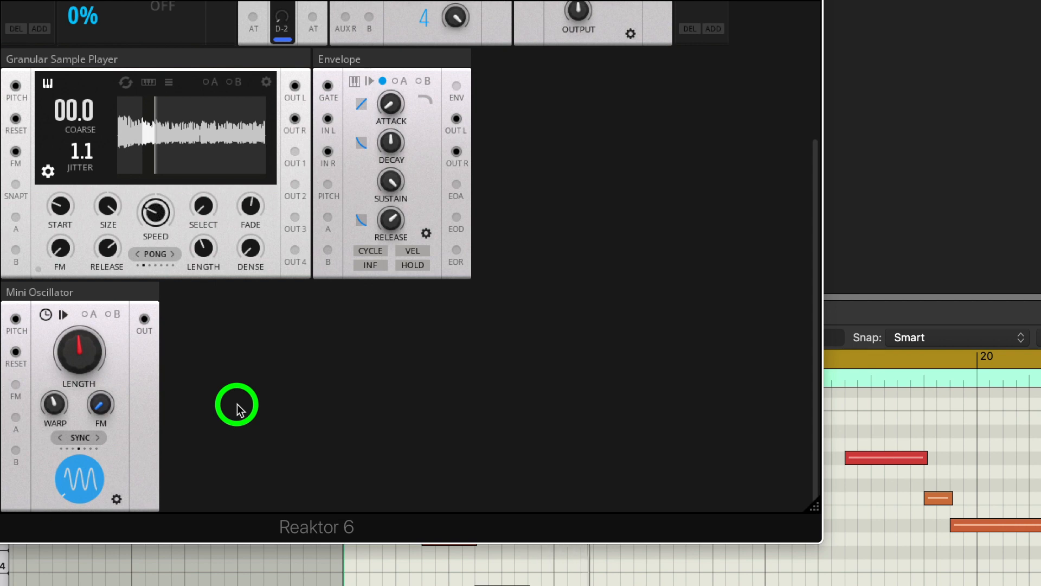
pyautogui.moveTo(237, 407); pyautogui.dragTo(237, 320)
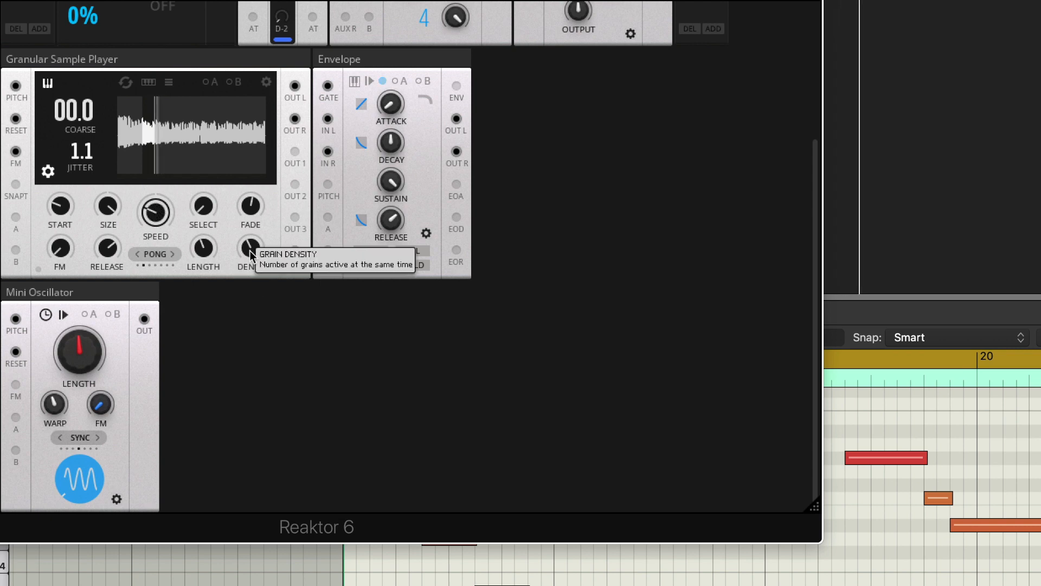
pyautogui.moveTo(251, 254); pyautogui.dragTo(253, 250)
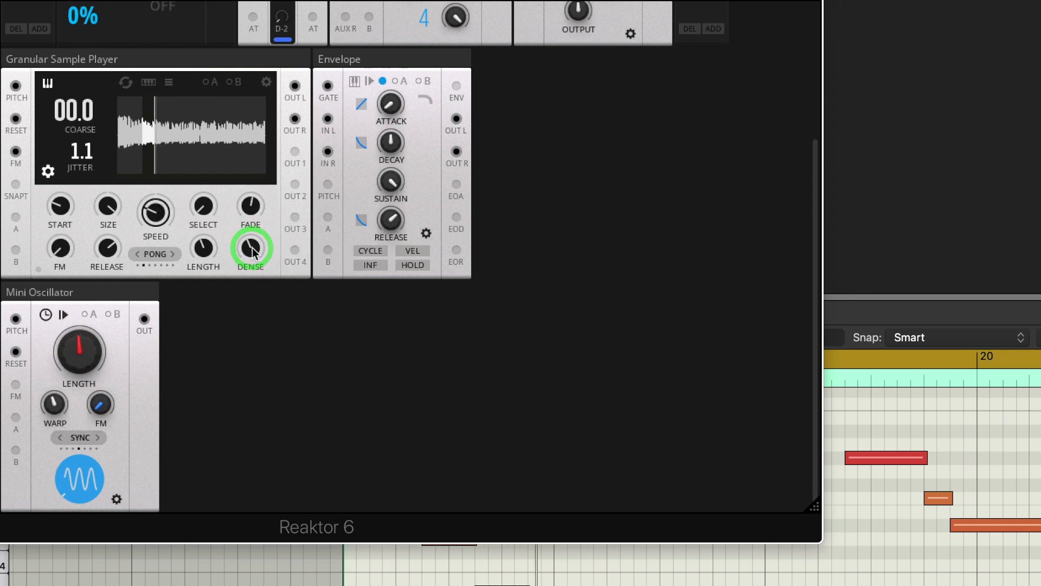
pyautogui.moveTo(255, 246); pyautogui.dragTo(256, 246)
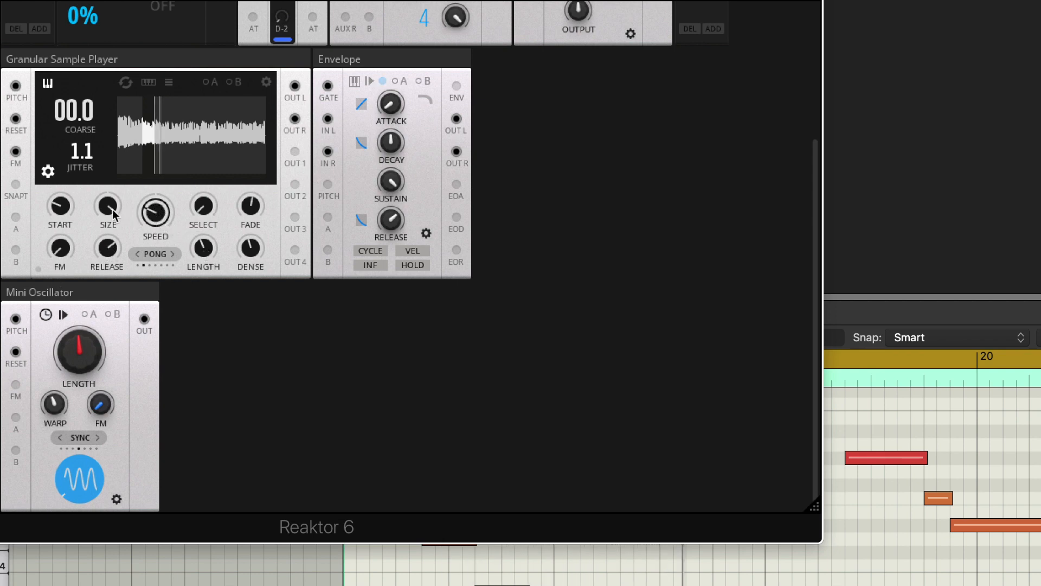
pyautogui.moveTo(107, 209); pyautogui.dragTo(101, 227)
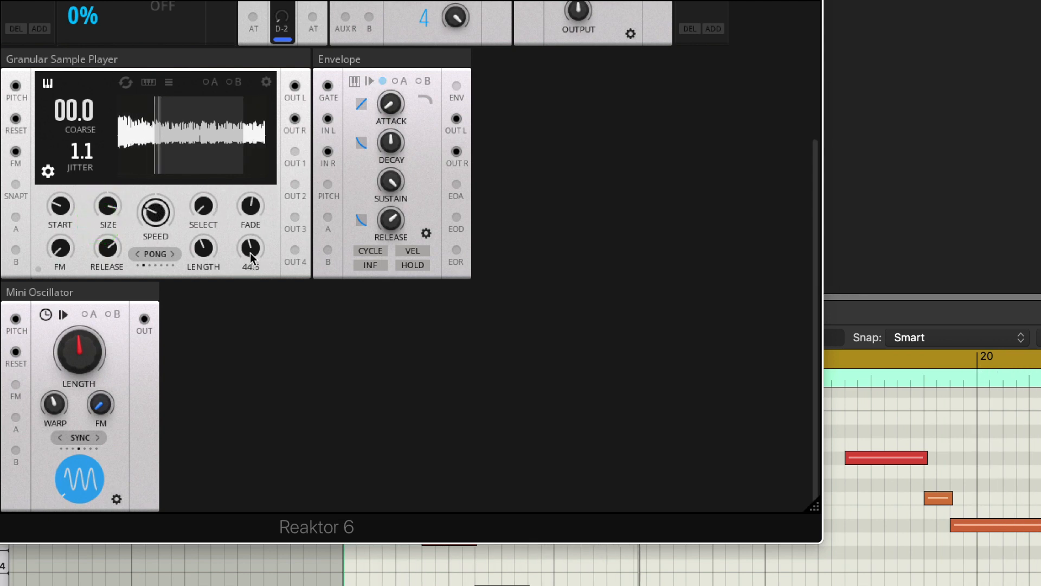
# Step: Try the sample player's pitch jitter at 7.8 and about 12, and settle on 4.2
pyautogui.moveTo(72, 165)
pyautogui.mouseDown()
pyautogui.moveTo(77, 114)
pyautogui.moveTo(76, 165)
pyautogui.mouseUp()
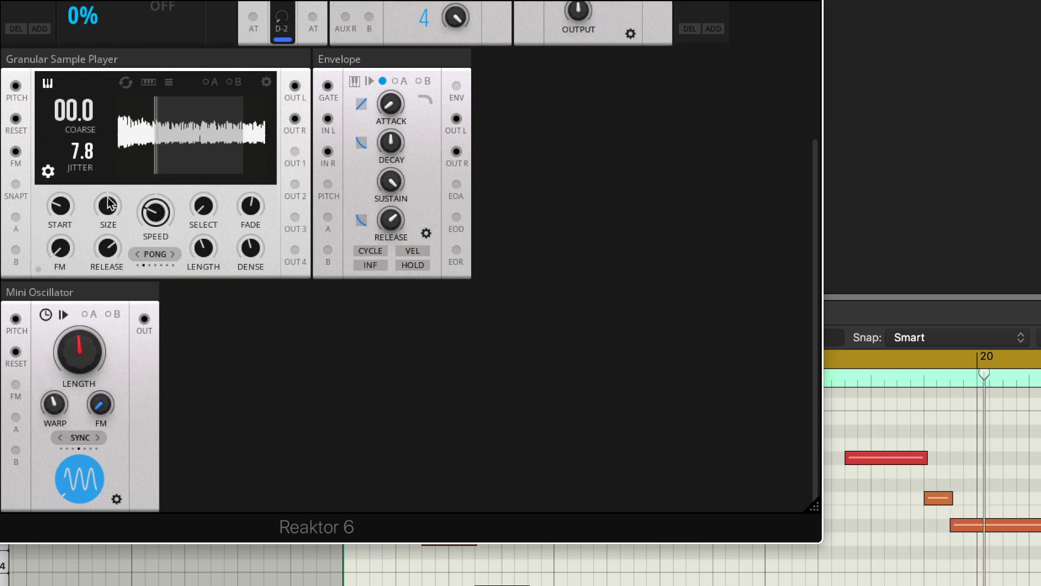
pyautogui.click(86, 151)
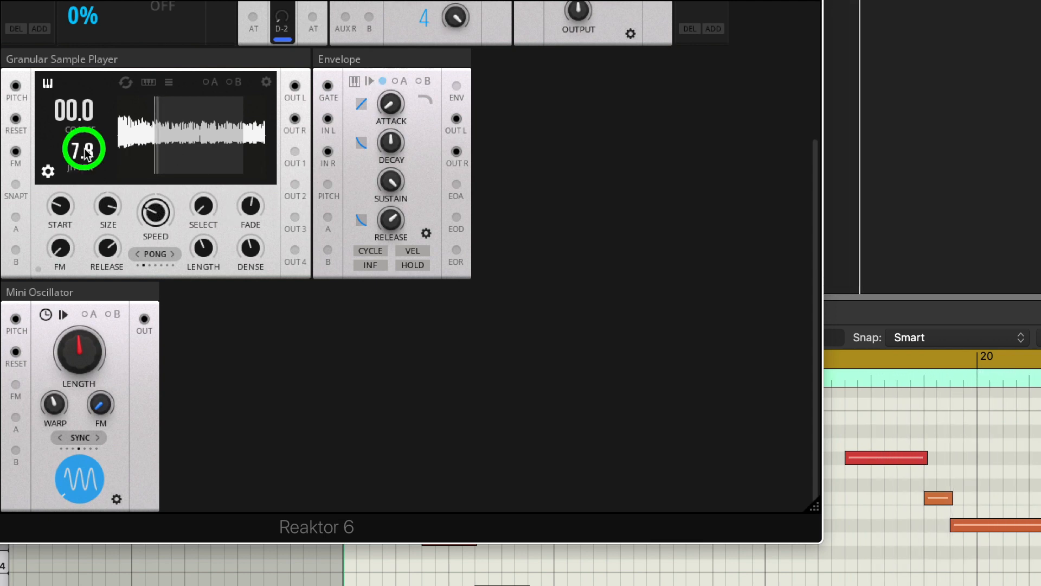
pyautogui.moveTo(86, 151); pyautogui.dragTo(88, 144)
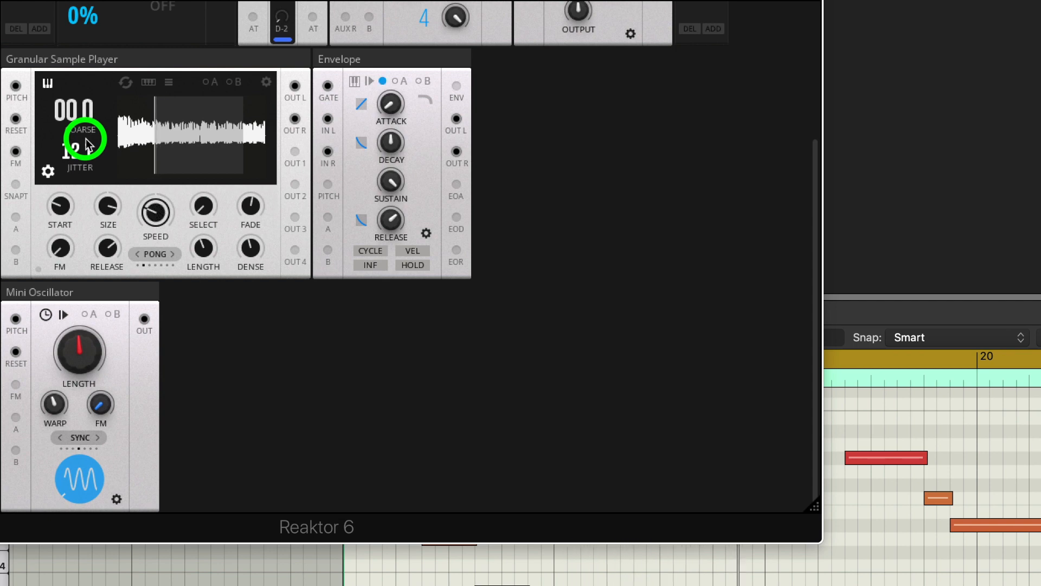
pyautogui.moveTo(86, 140); pyautogui.dragTo(87, 159)
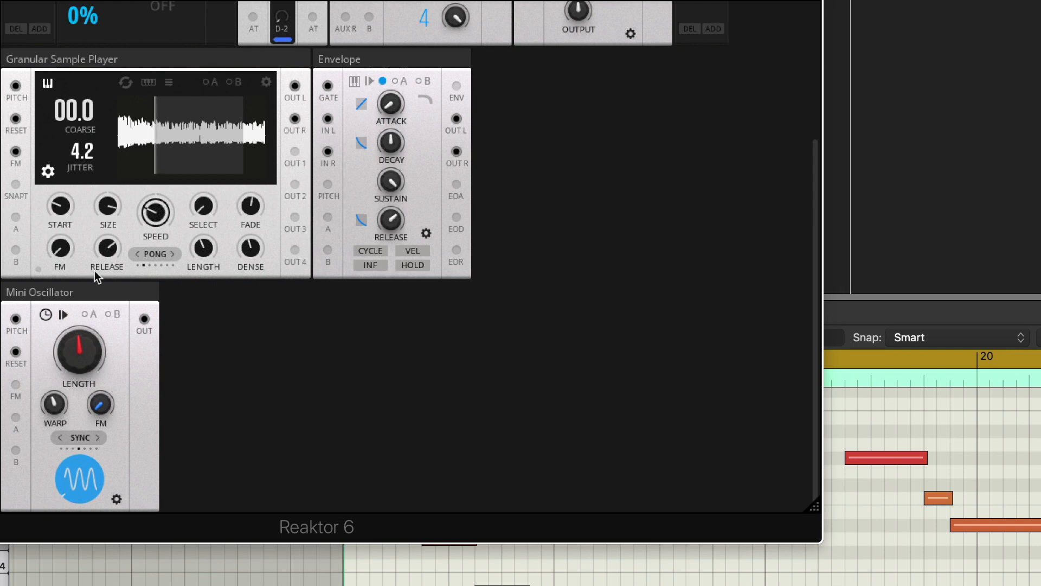
# Step: Open the grain jitter settings and add small amounts of density and length jitter, keeping position jitter at 0
pyautogui.click(49, 173)
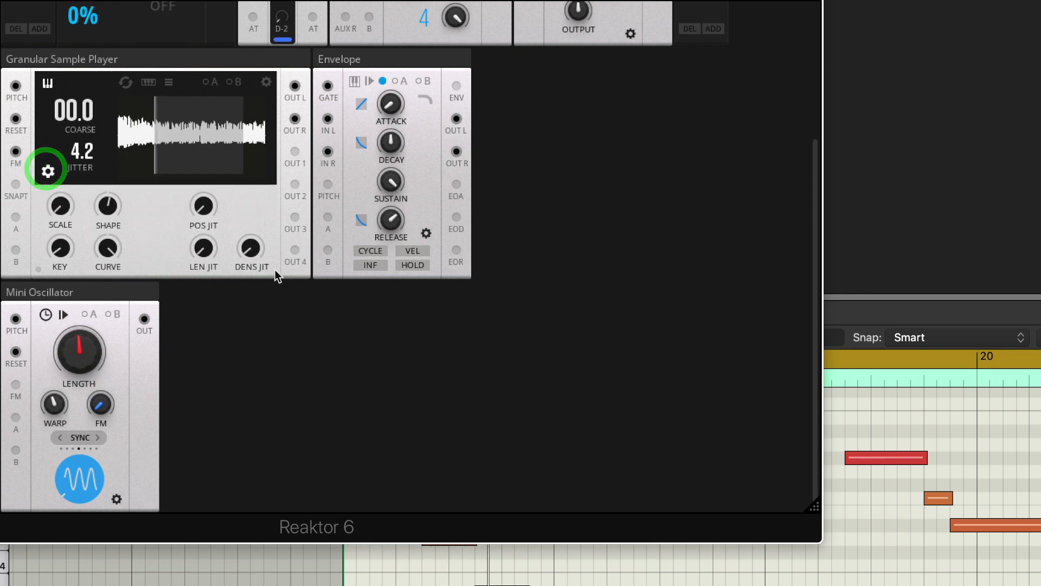
pyautogui.moveTo(251, 221); pyautogui.dragTo(209, 226)
pyautogui.scroll(1, 209, 225)
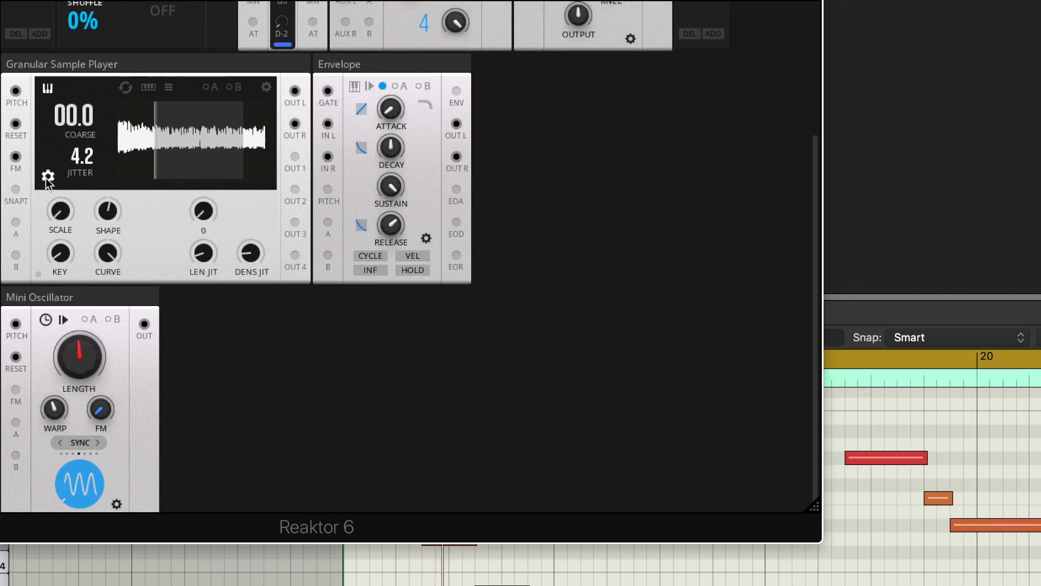
pyautogui.moveTo(262, 257); pyautogui.dragTo(218, 133)
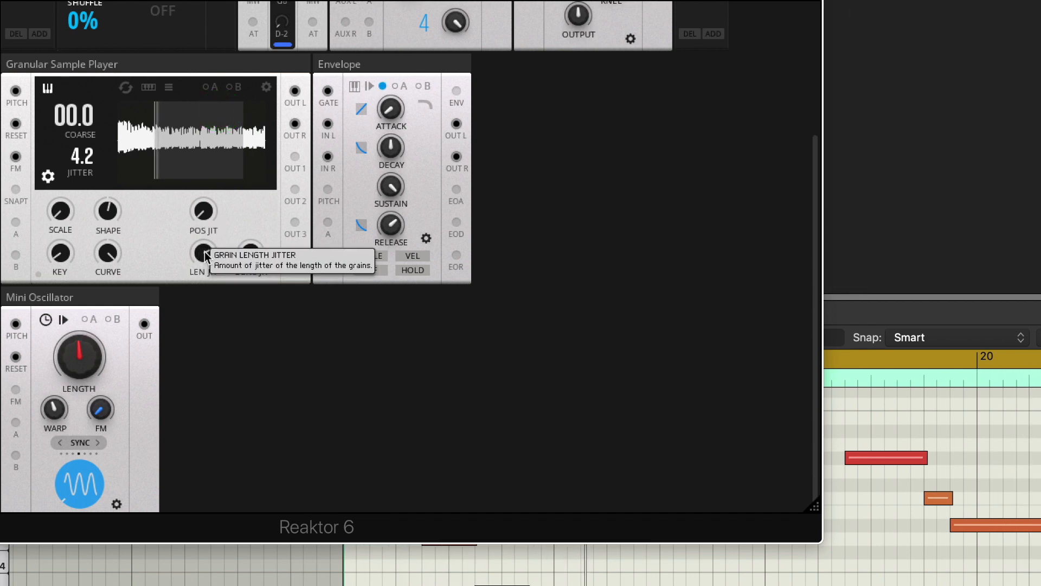
# Step: Raise grain length jitter to about 71.8, reduce position jitter from a high setting to 1.1, and increase density jitter
pyautogui.moveTo(206, 256); pyautogui.dragTo(213, 52)
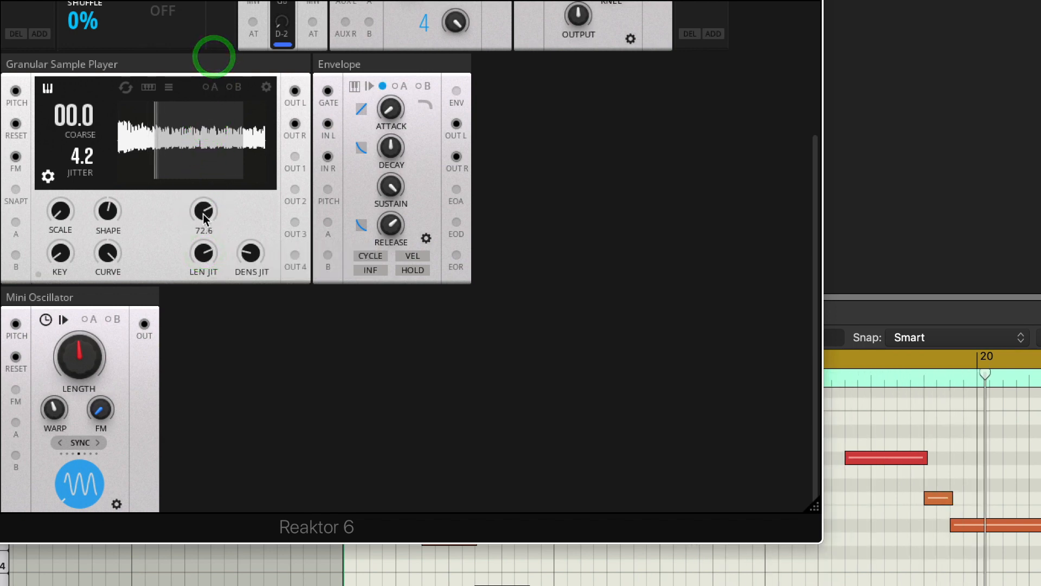
pyautogui.moveTo(204, 217); pyautogui.dragTo(210, 372)
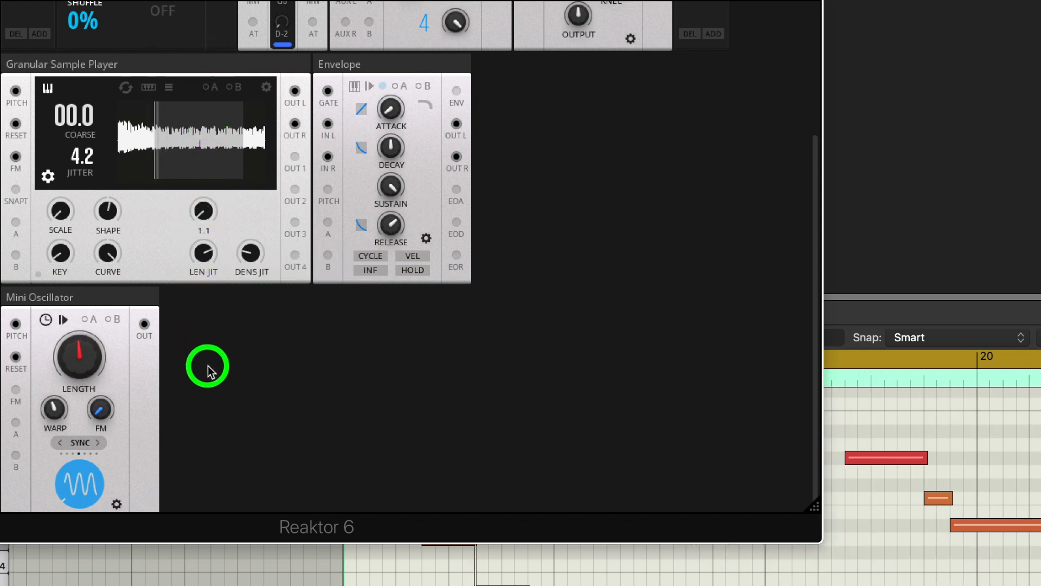
pyautogui.moveTo(250, 252); pyautogui.dragTo(253, 226)
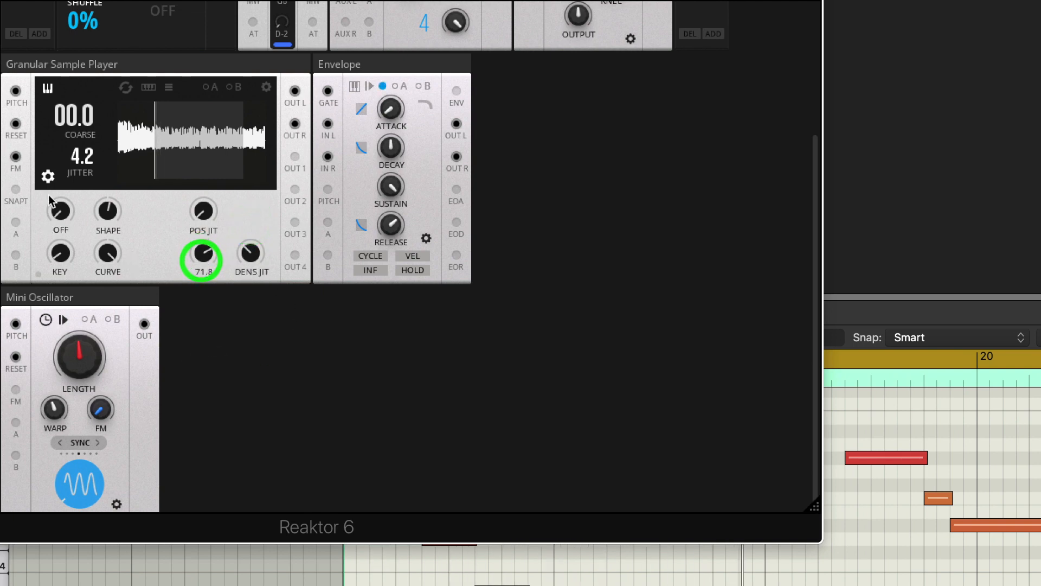
# Step: Return to the main grain controls, shorten the grain length to 0.03 and lower the grain density
pyautogui.click(48, 176)
pyautogui.moveTo(203, 253); pyautogui.dragTo(205, 309)
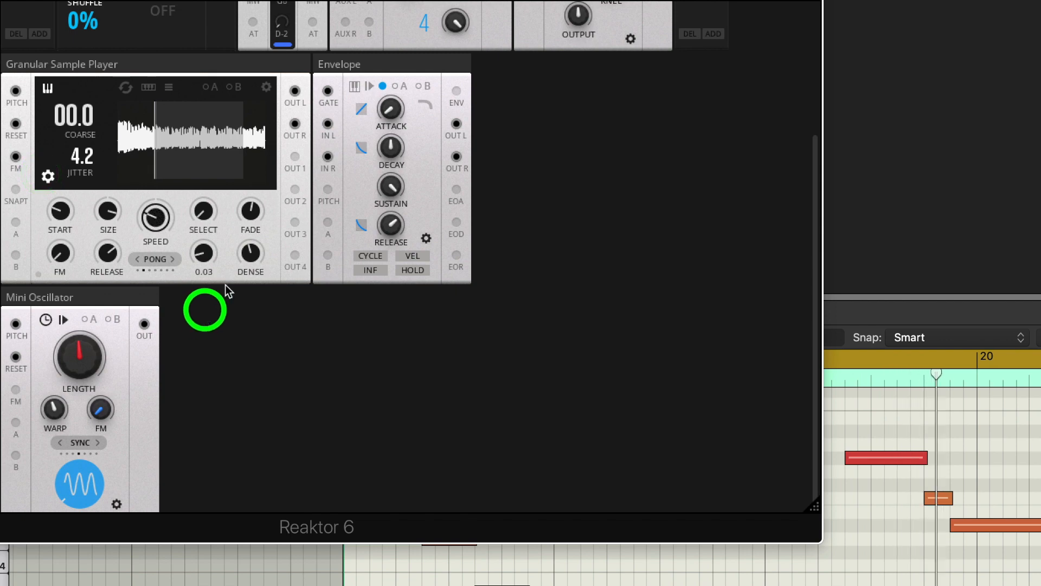
pyautogui.moveTo(251, 252); pyautogui.dragTo(248, 291)
# Step: Reopen the grain jitter settings, raise density jitter well past the middle and set length jitter to about 76.9
pyautogui.click(48, 176)
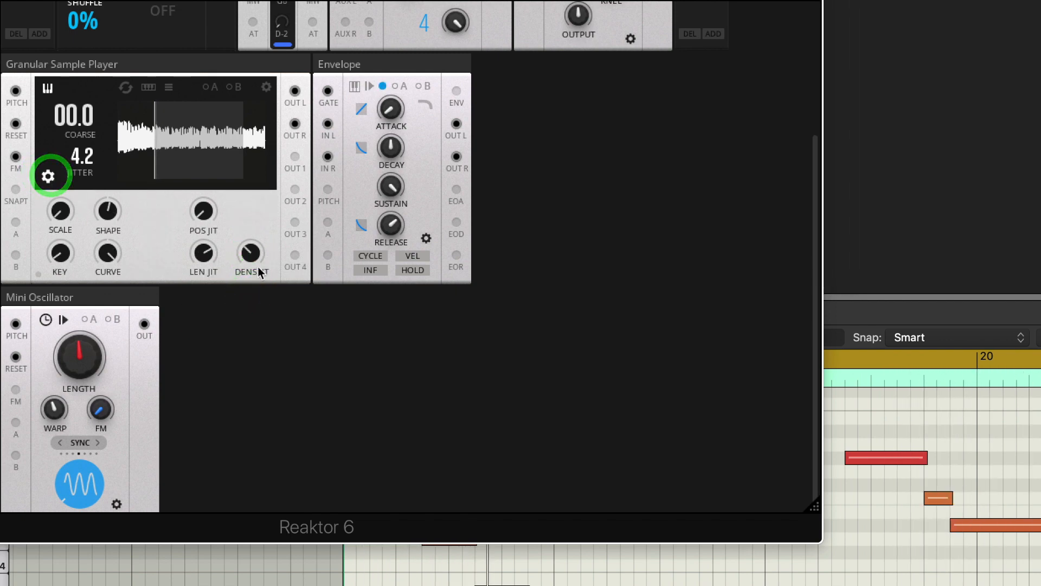
pyautogui.moveTo(256, 190); pyautogui.dragTo(255, 164)
pyautogui.click(204, 251)
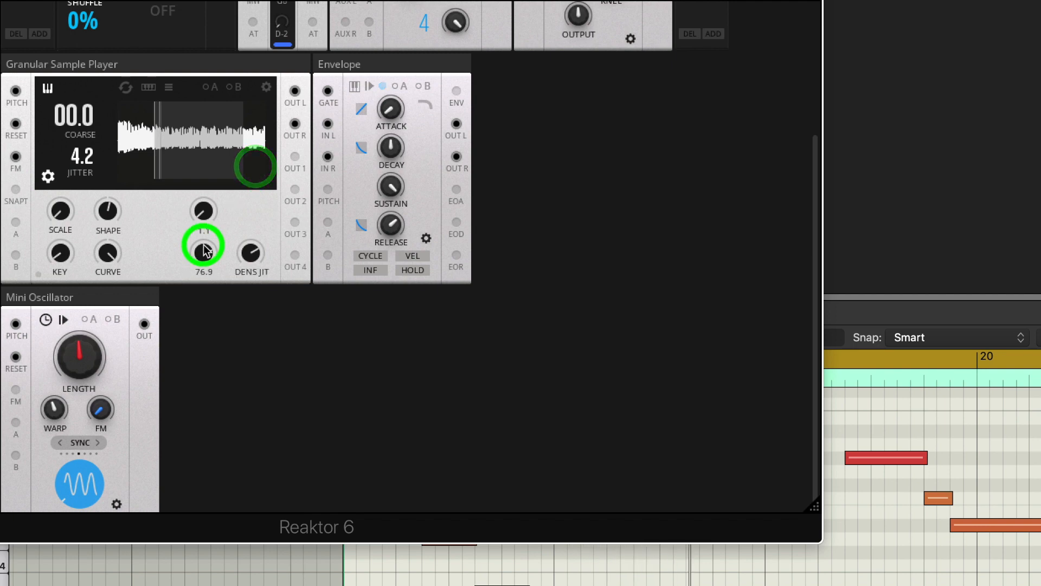
pyautogui.moveTo(205, 250); pyautogui.dragTo(204, 247)
# Step: Return to the main grain controls, lengthen the grains in stages to just past the middle and raise the density to just below it
pyautogui.click(47, 178)
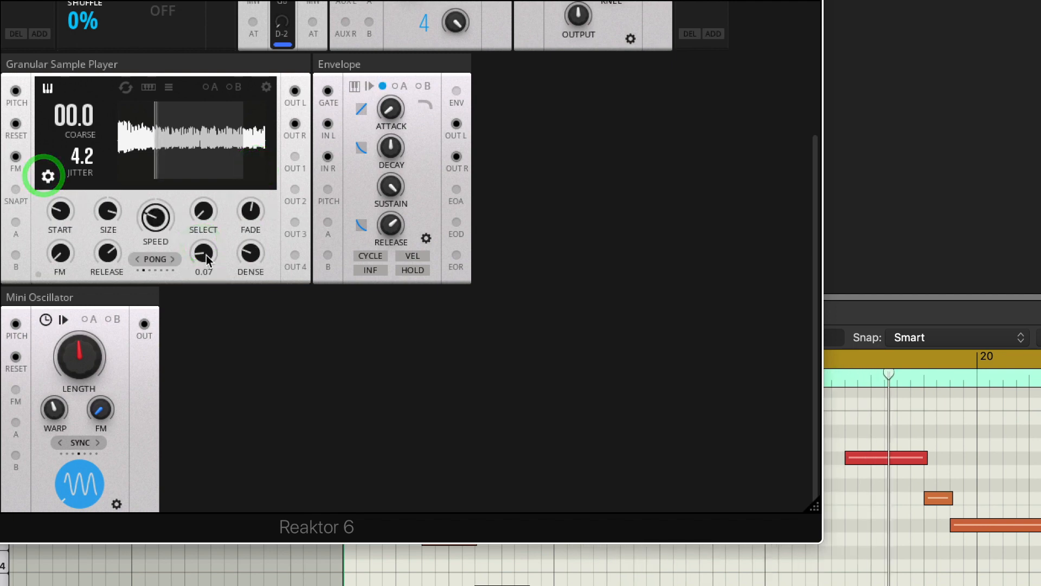
pyautogui.click(209, 234)
pyautogui.moveTo(255, 251); pyautogui.dragTo(215, 232)
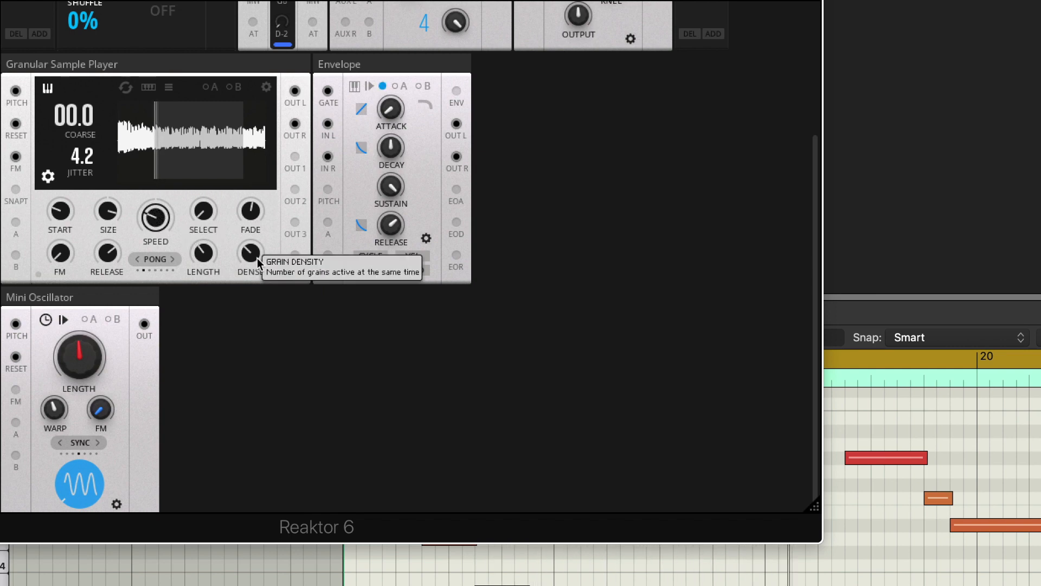
pyautogui.click(204, 253)
pyautogui.moveTo(206, 256); pyautogui.dragTo(207, 216)
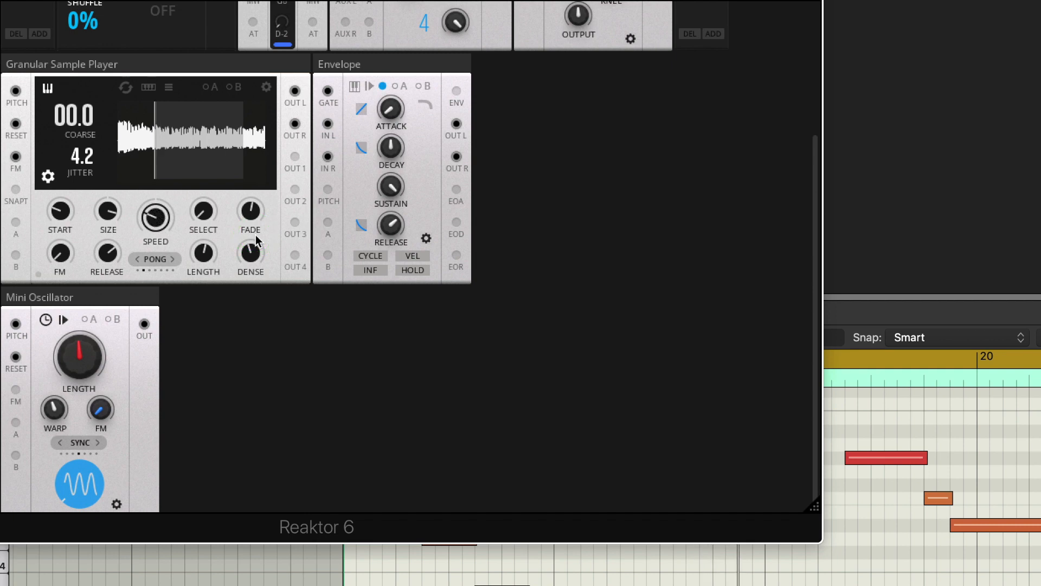
# Step: Raise the sample player's FM amount to just below the middle and switch the Mini Oscillator from clock sync to keyboard-tracked pitch
pyautogui.click(59, 252)
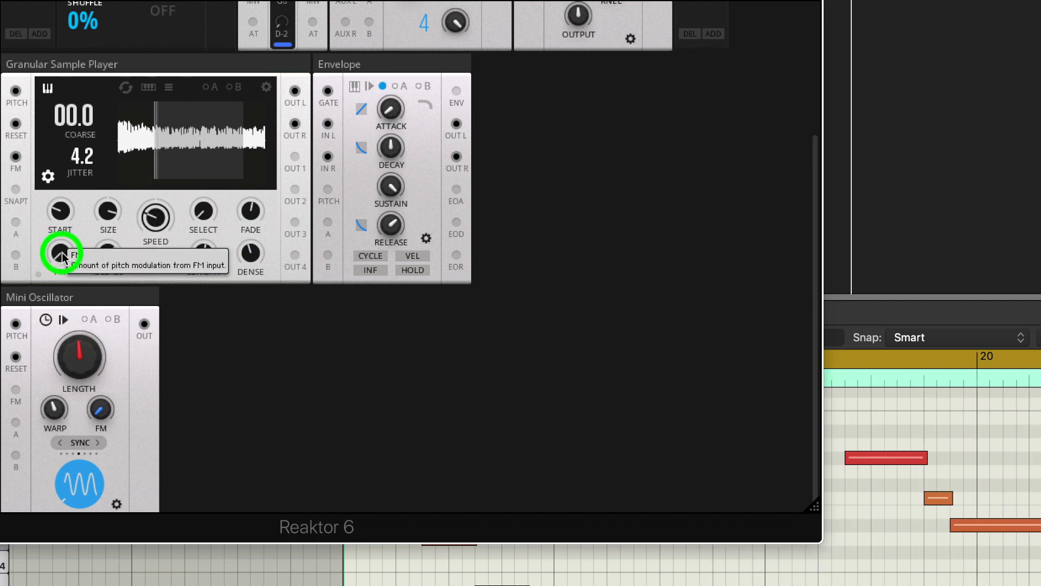
pyautogui.click(63, 226)
pyautogui.moveTo(64, 226); pyautogui.dragTo(72, 205)
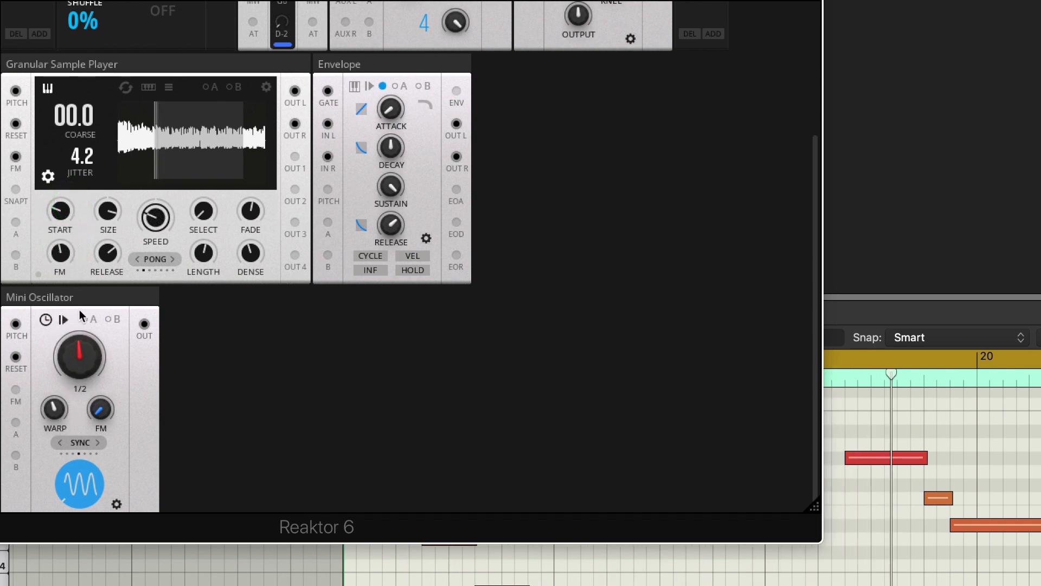
pyautogui.click(46, 320)
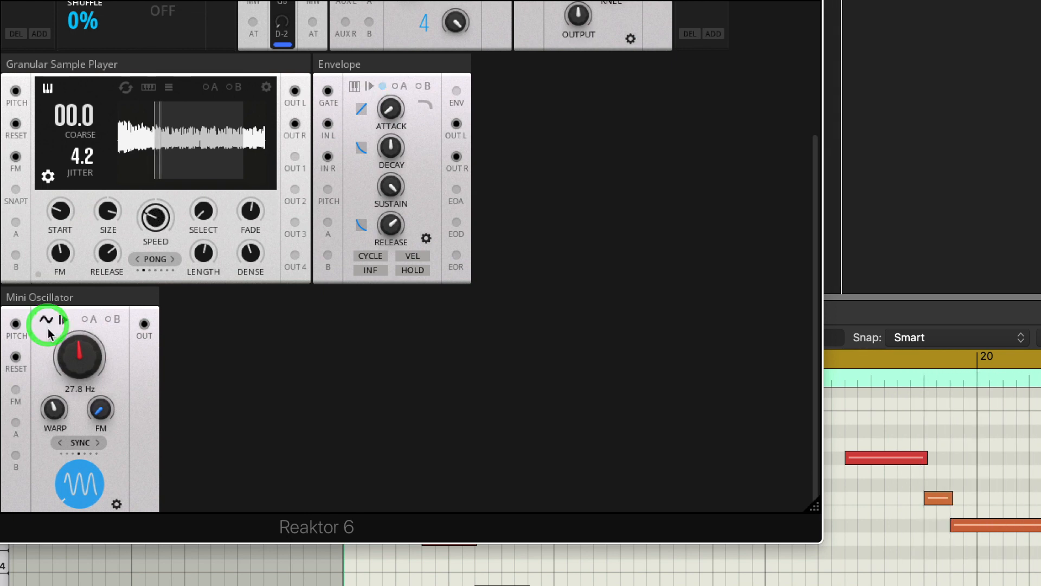
pyautogui.click(45, 320)
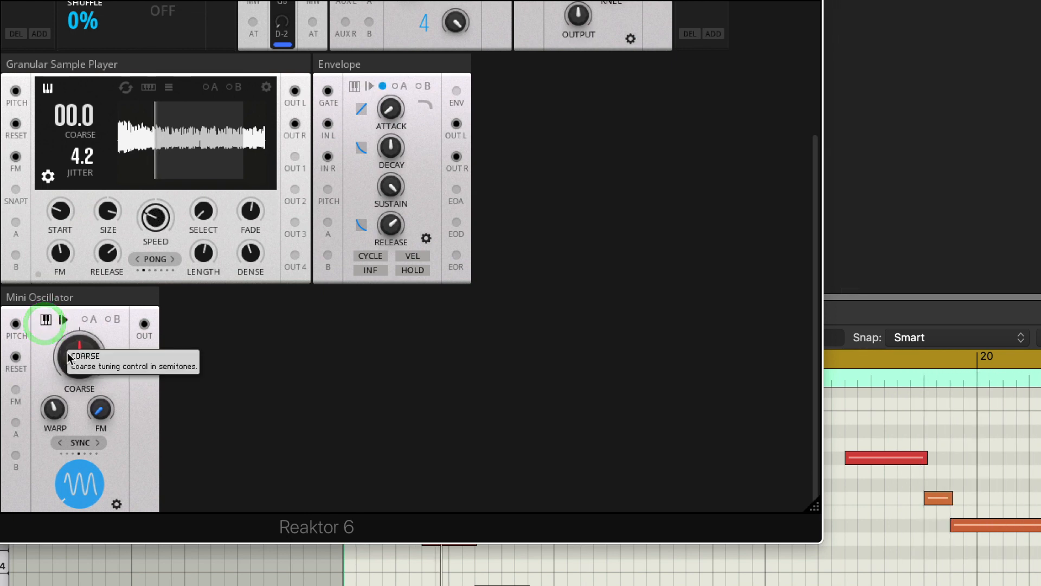
# Step: Lower the sample player's FM amount, then turn the Mini Oscillator's warp to minimum and its coarse tuning to -12
pyautogui.moveTo(58, 254); pyautogui.dragTo(53, 319)
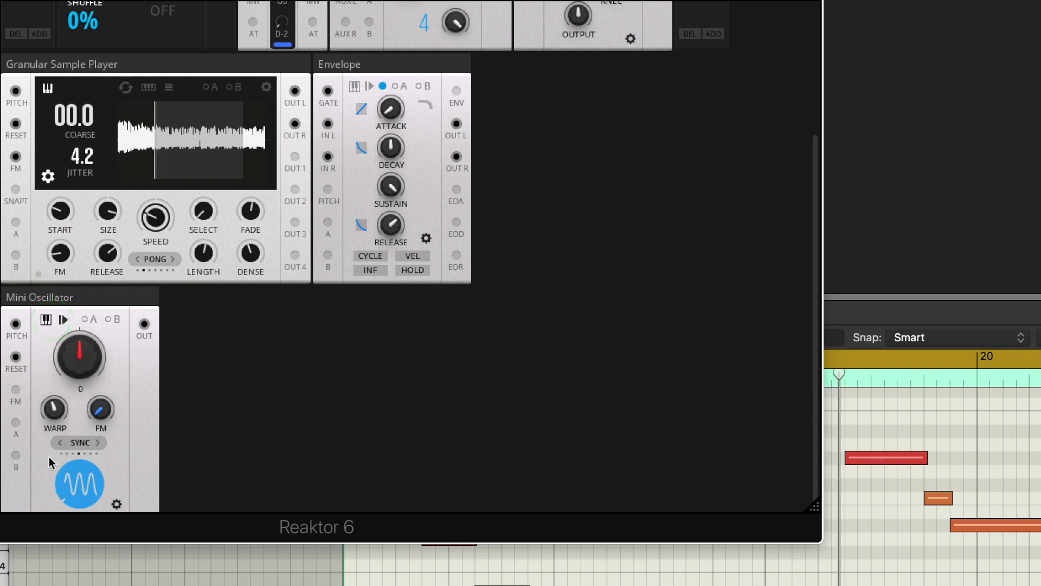
pyautogui.moveTo(53, 411); pyautogui.dragTo(49, 560)
pyautogui.moveTo(82, 353); pyautogui.dragTo(92, 400)
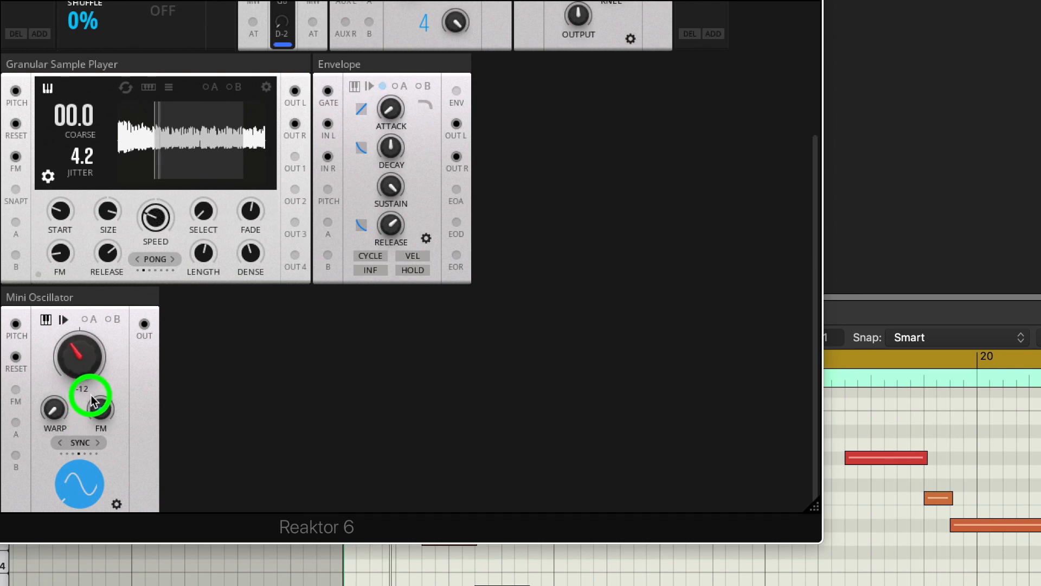
# Step: Vary the sample player's FM amount, settling at roughly a fifth of its range, while changing the oscillator waveform and returning it to sine
pyautogui.moveTo(60, 255); pyautogui.dragTo(66, 305)
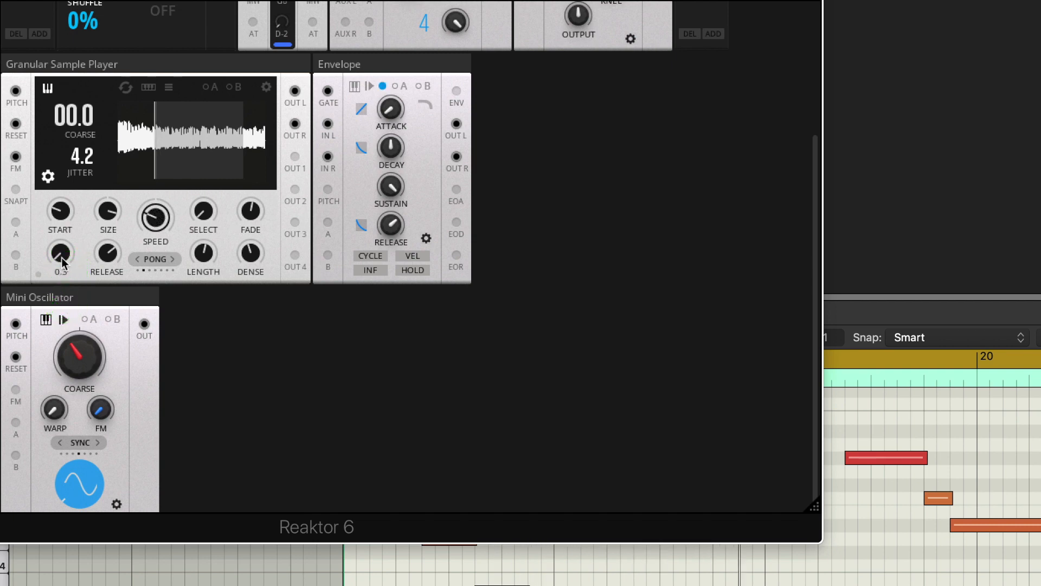
pyautogui.moveTo(63, 263); pyautogui.dragTo(64, 244)
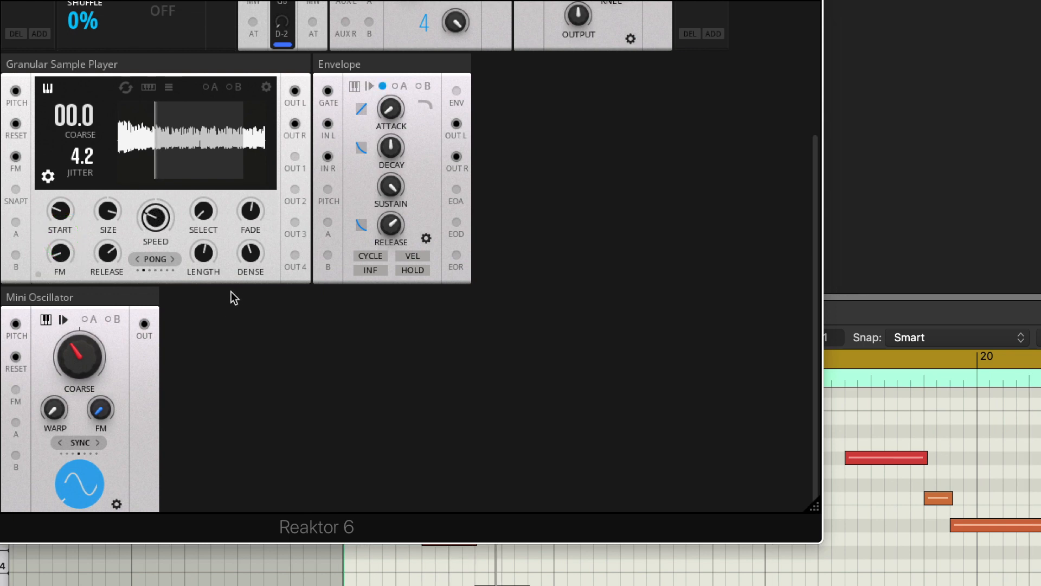
pyautogui.click(78, 479)
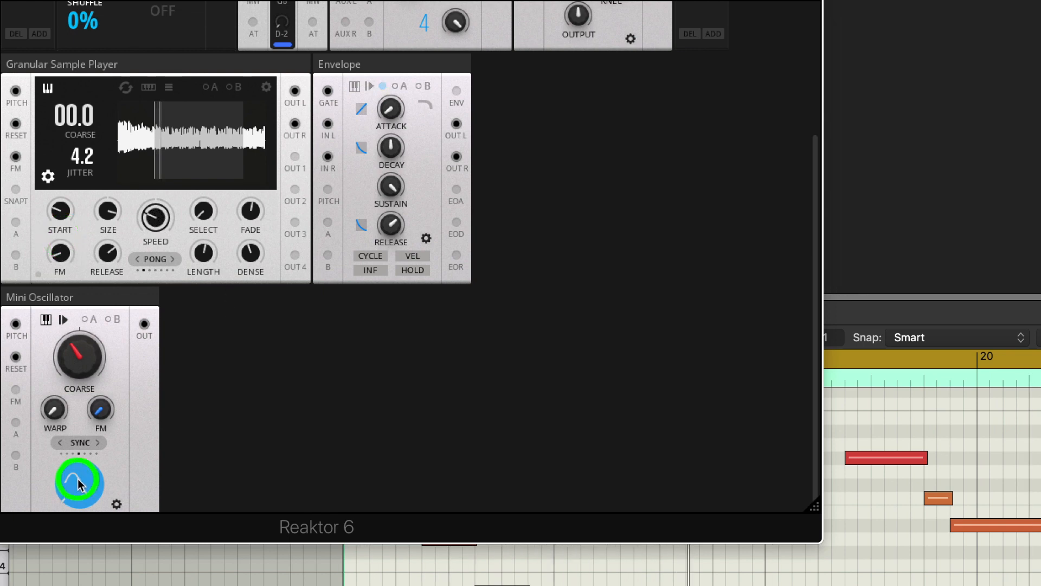
pyautogui.moveTo(77, 482); pyautogui.dragTo(78, 378)
pyautogui.moveTo(61, 252)
pyautogui.mouseDown()
pyautogui.moveTo(62, 212)
pyautogui.moveTo(61, 232)
pyautogui.mouseUp()
pyautogui.moveTo(86, 475); pyautogui.dragTo(86, 520)
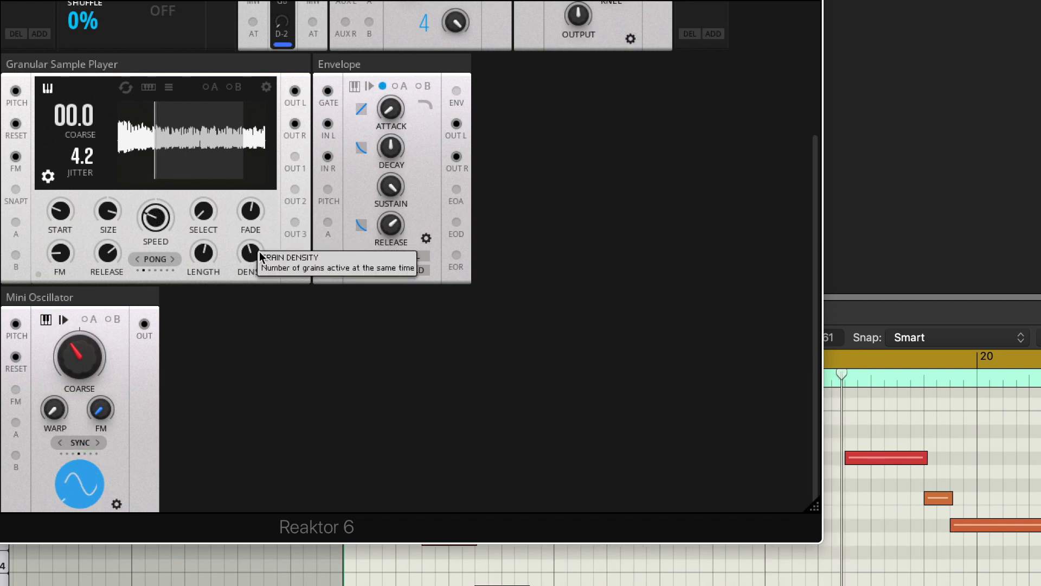
# Step: Highlight the Mini Oscillator's connections and return its coarse tuning to the centre
pyautogui.click(69, 301)
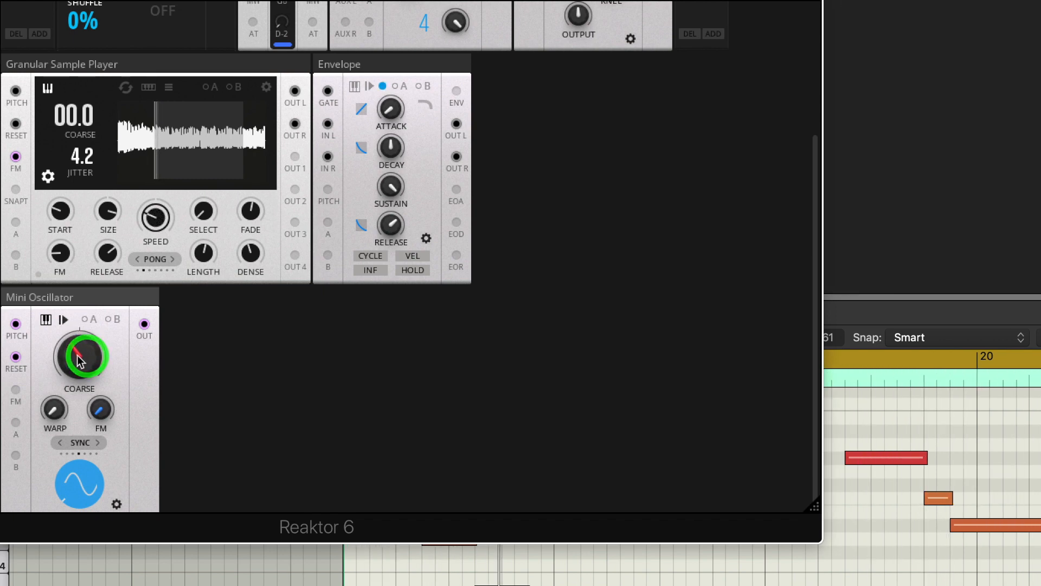
pyautogui.click(91, 362)
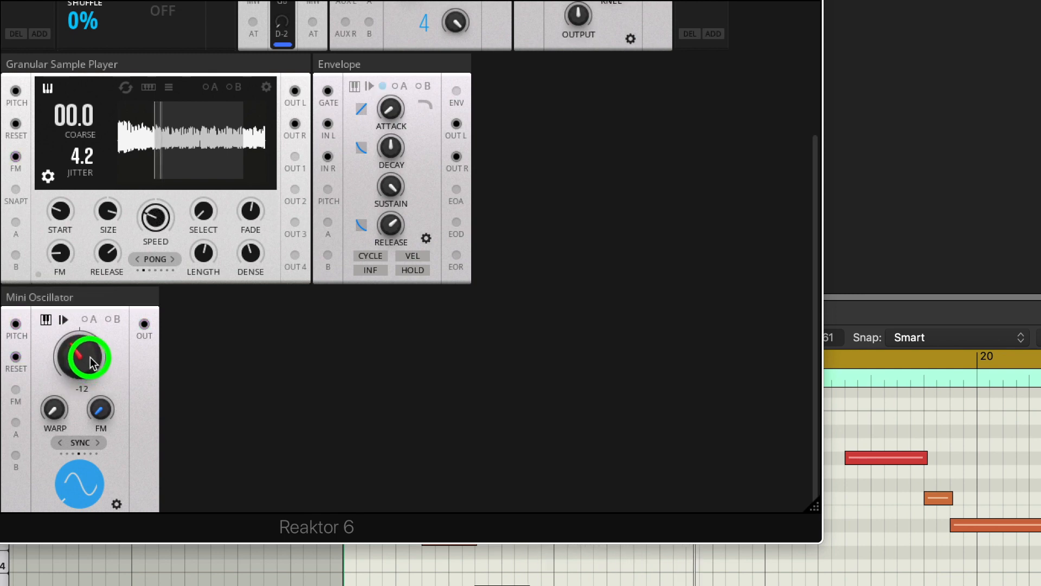
pyautogui.moveTo(91, 360); pyautogui.dragTo(93, 307)
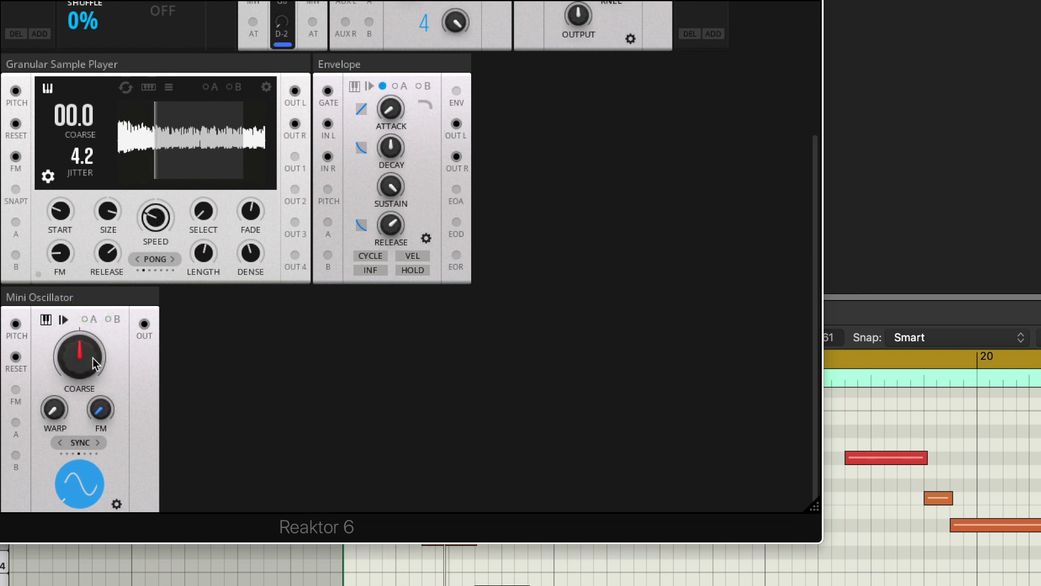
# Step: Play the patch with two Mini Oscillators and check which samples are loaded in the Granular Sample Player
pyautogui.scroll(1, 92, 358)
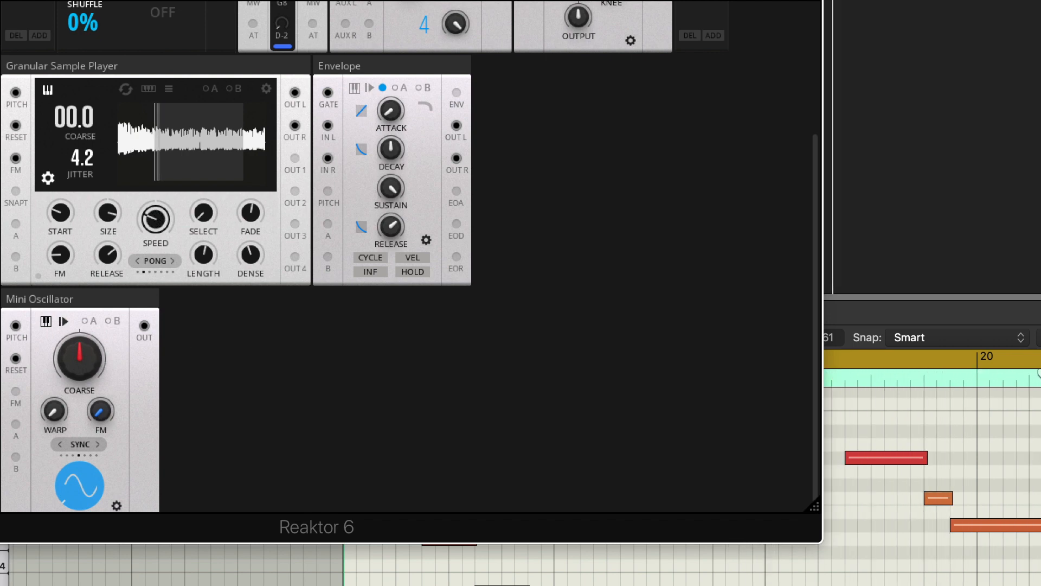
pyautogui.press('space')
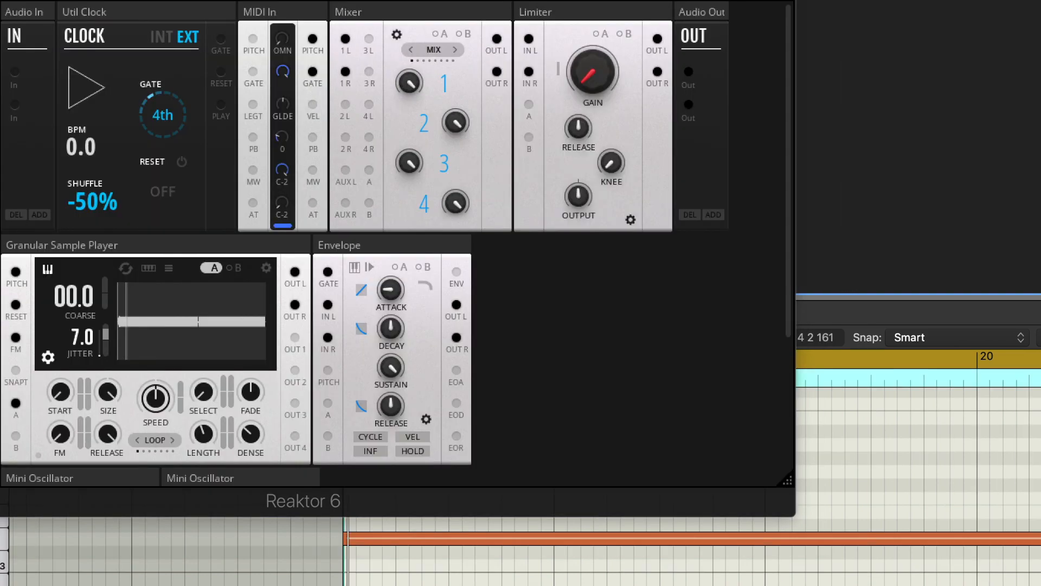
pyautogui.press('space')
pyautogui.scroll(-5, 593, 334)
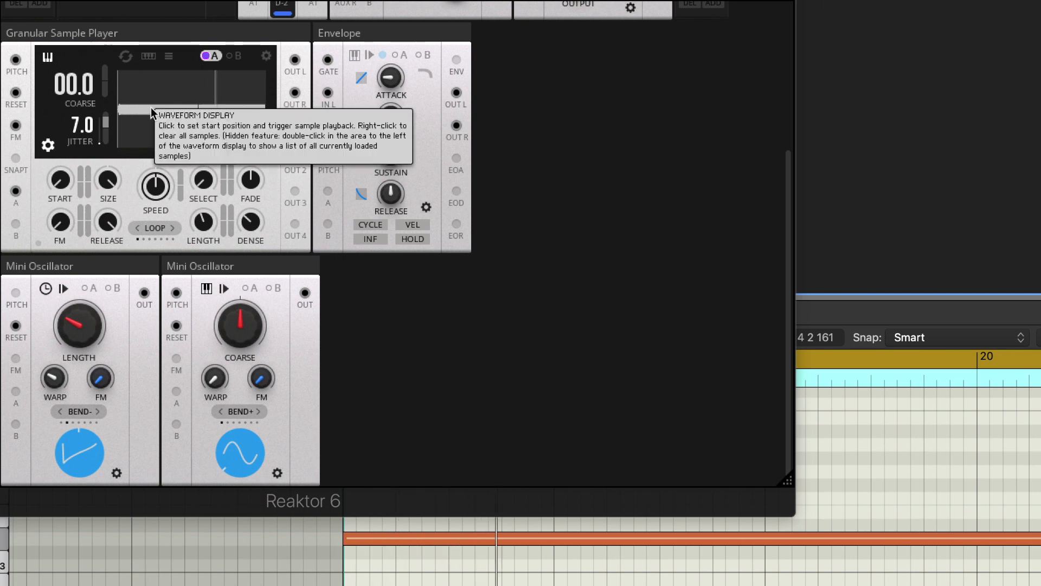
pyautogui.click(169, 57)
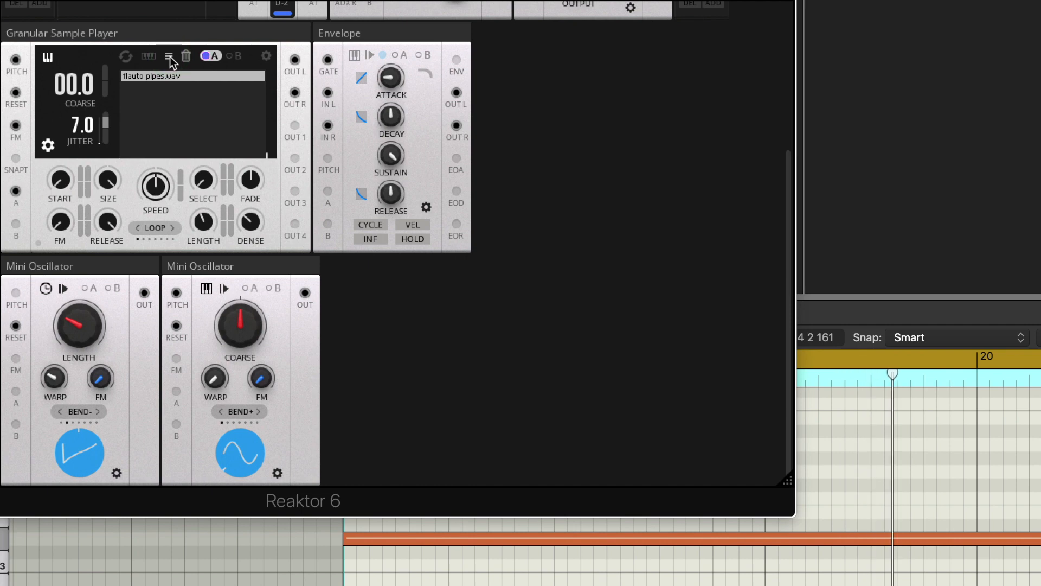
pyautogui.click(170, 57)
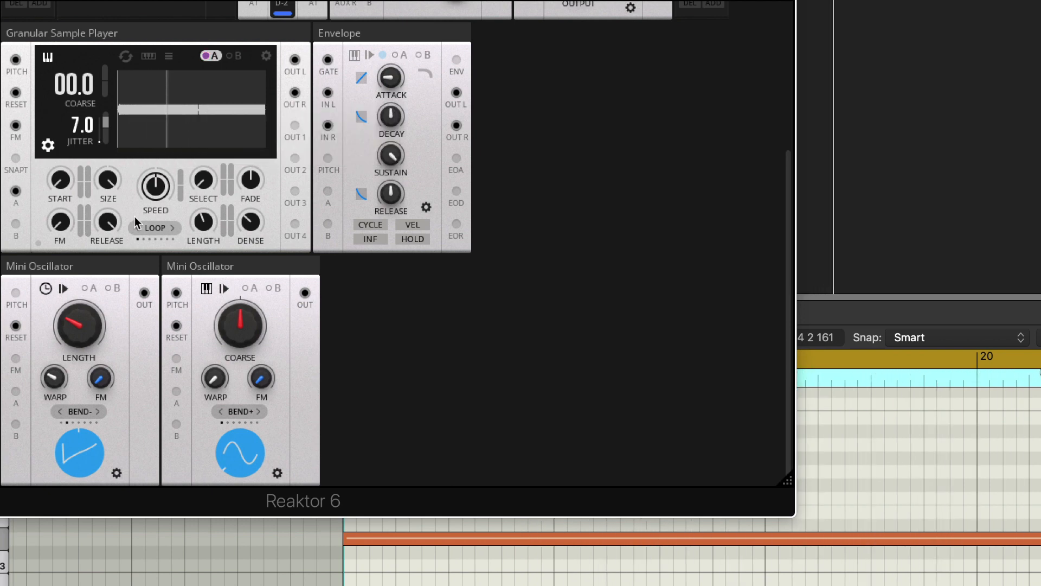
# Step: Fine-tune the grain length and set the grain density to 42.9 after trying about 50.7
pyautogui.click(210, 219)
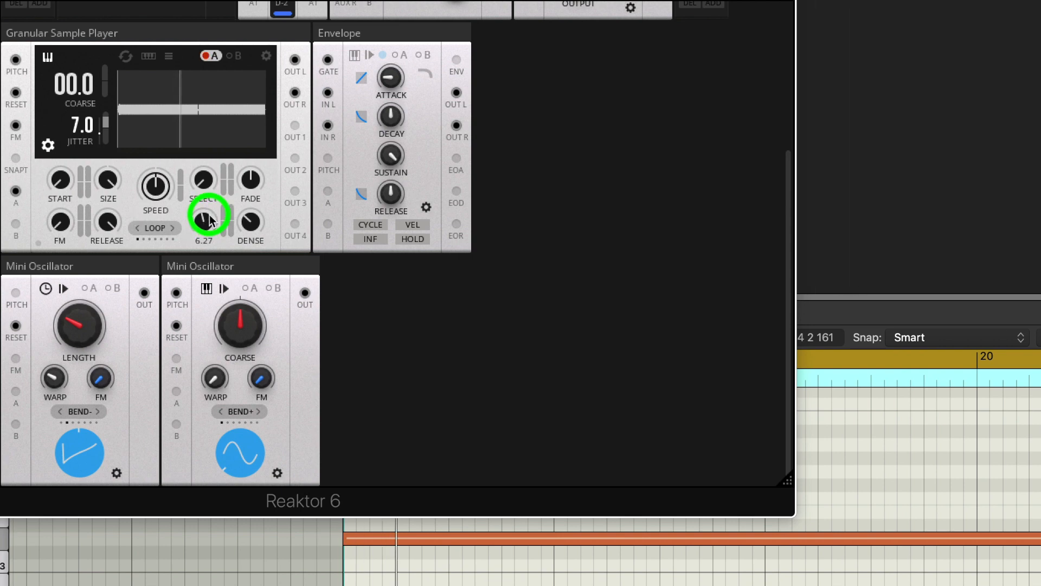
pyautogui.moveTo(209, 218); pyautogui.dragTo(264, 344)
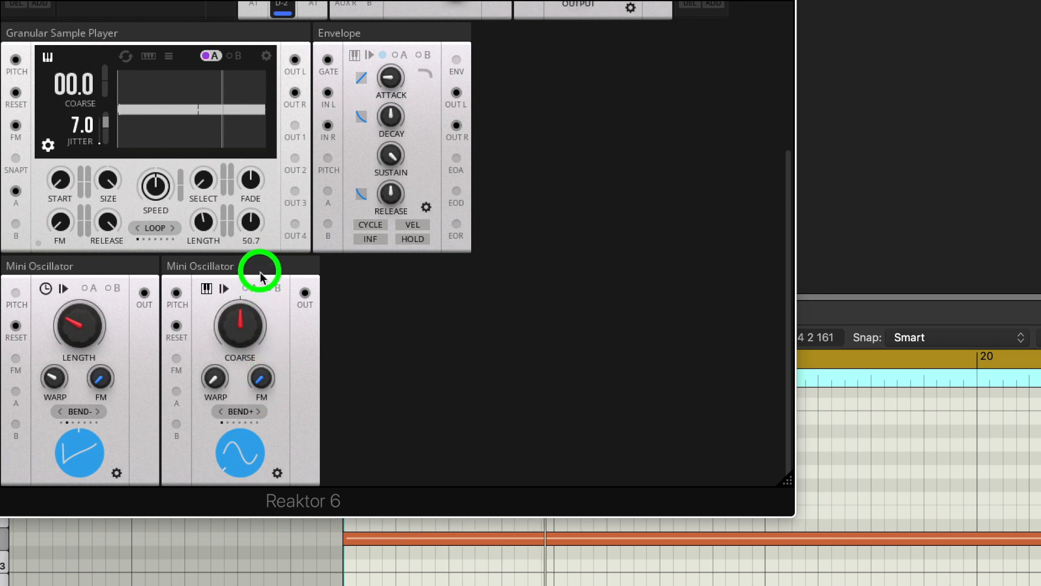
pyautogui.moveTo(260, 294); pyautogui.dragTo(261, 297)
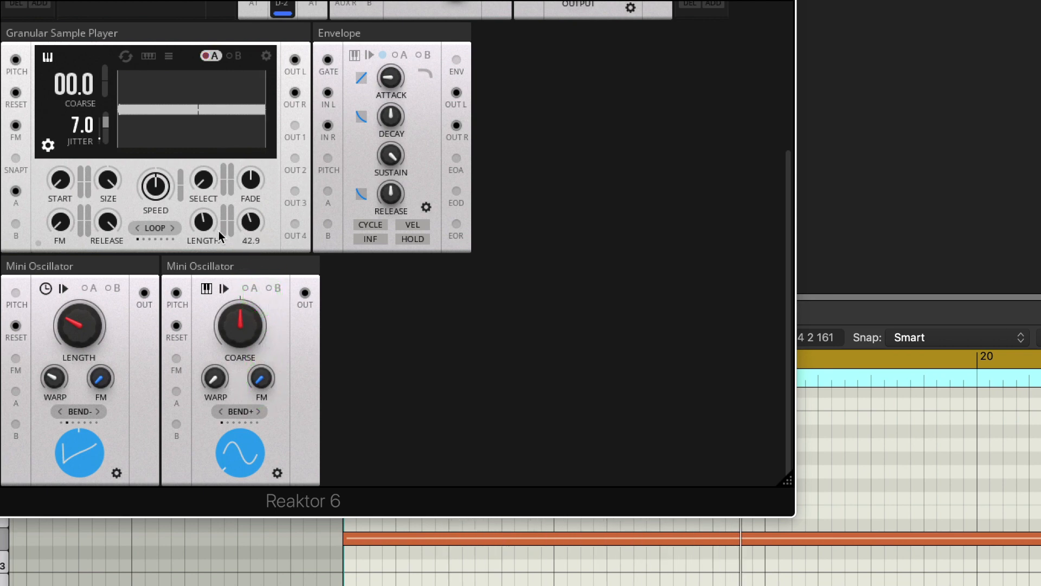
# Step: Sweep the grain density down to minimum and up to a high setting, settling it at the middle
pyautogui.moveTo(250, 222); pyautogui.dragTo(251, 401)
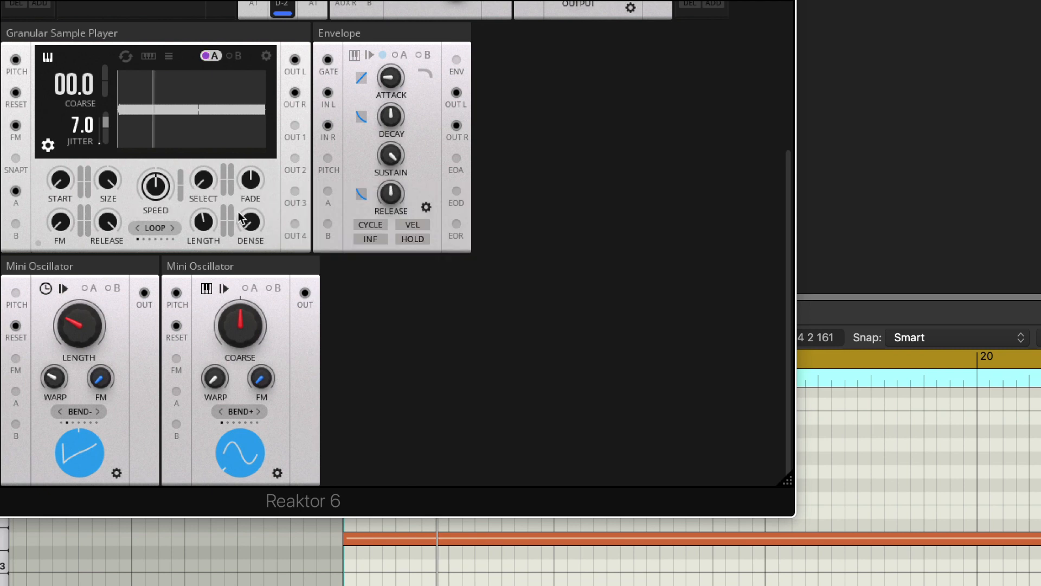
pyautogui.moveTo(253, 226); pyautogui.dragTo(265, 173)
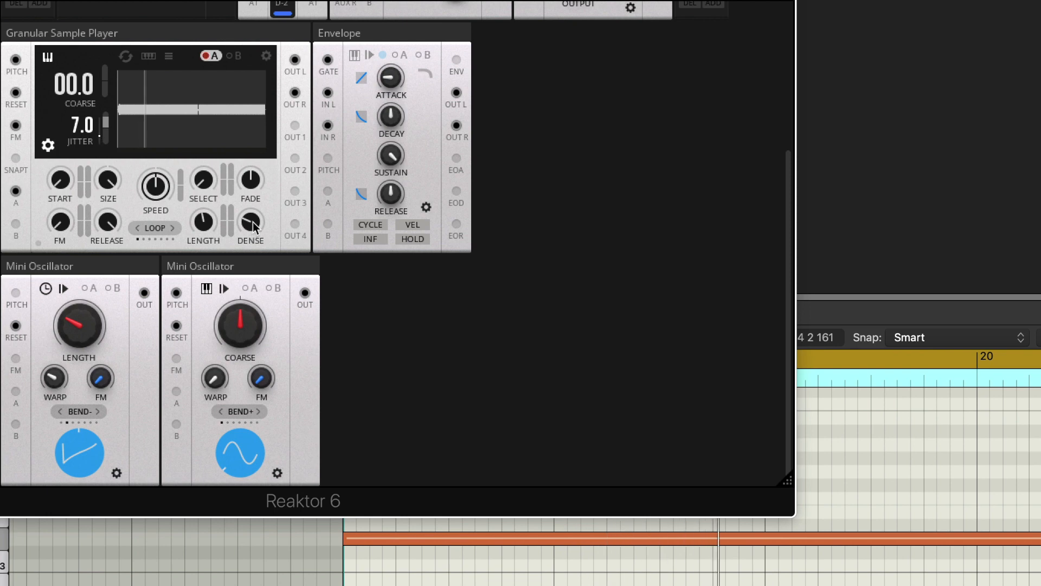
pyautogui.moveTo(253, 222); pyautogui.dragTo(261, 181)
pyautogui.moveTo(254, 225); pyautogui.dragTo(252, 225)
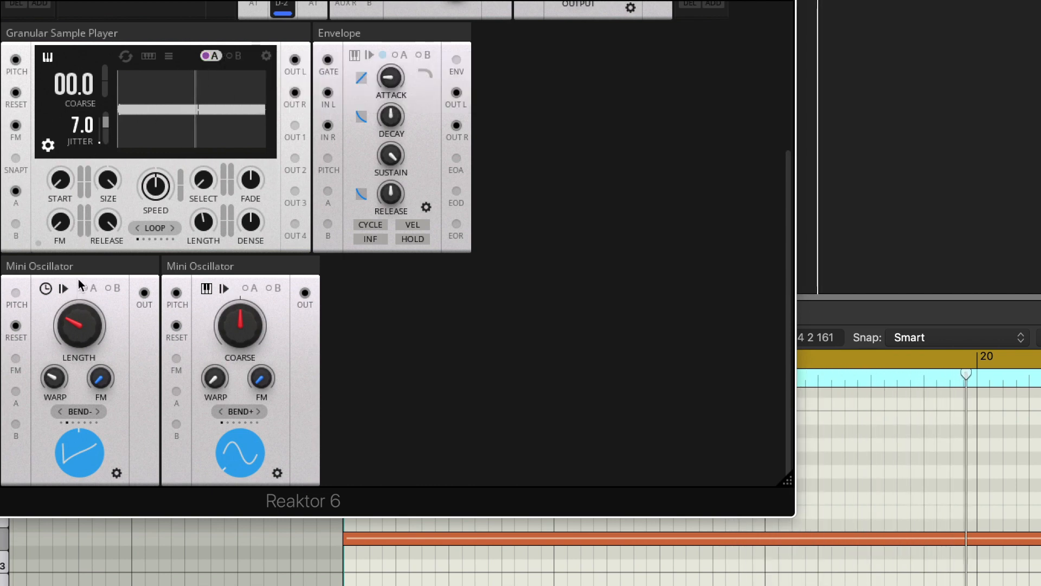
# Step: Highlight the clock-synced Mini Oscillator's connections and show the sample player's scale, key and jitter settings
pyautogui.click(47, 266)
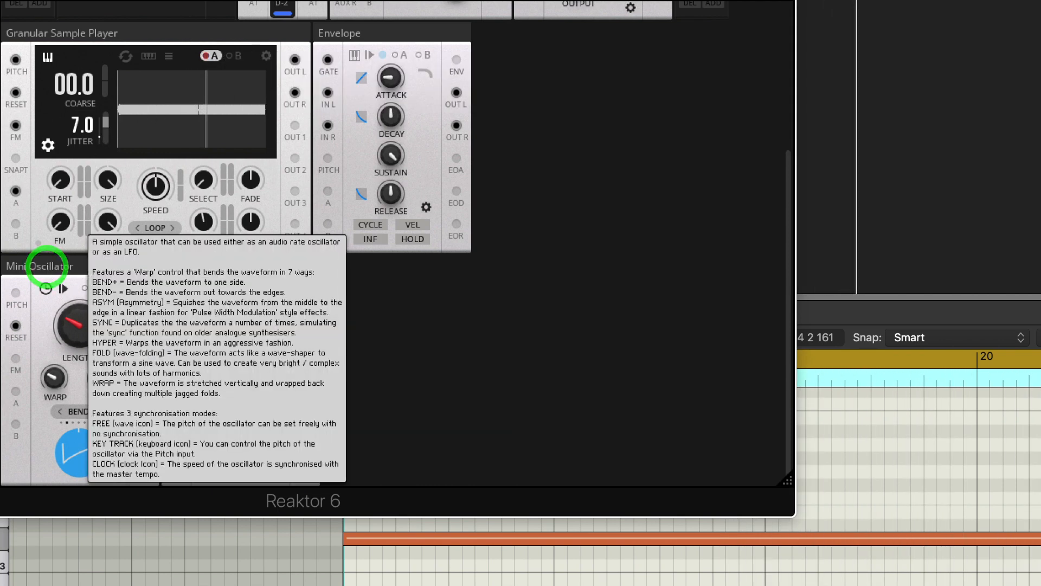
pyautogui.click(507, 1)
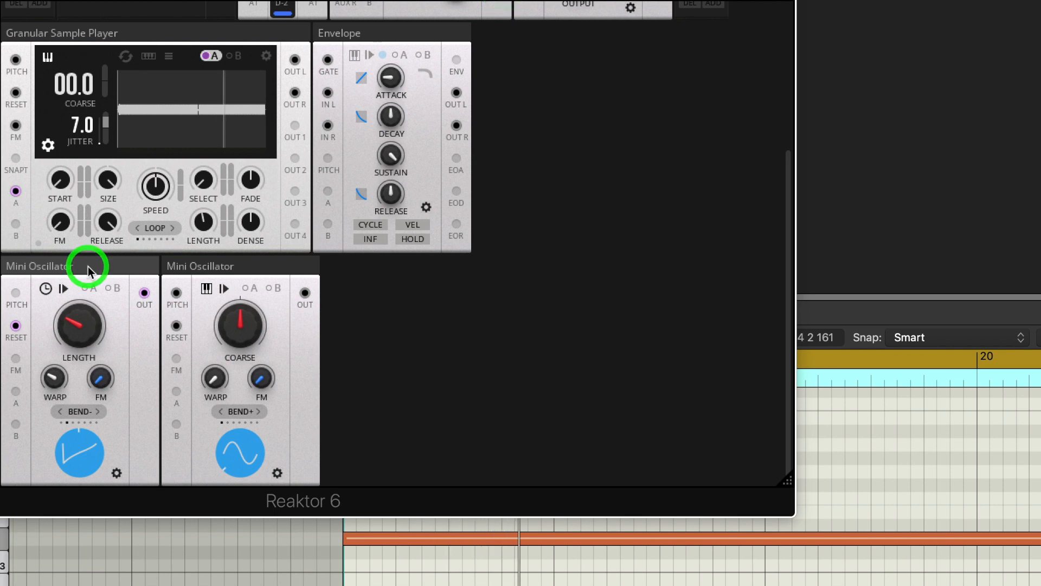
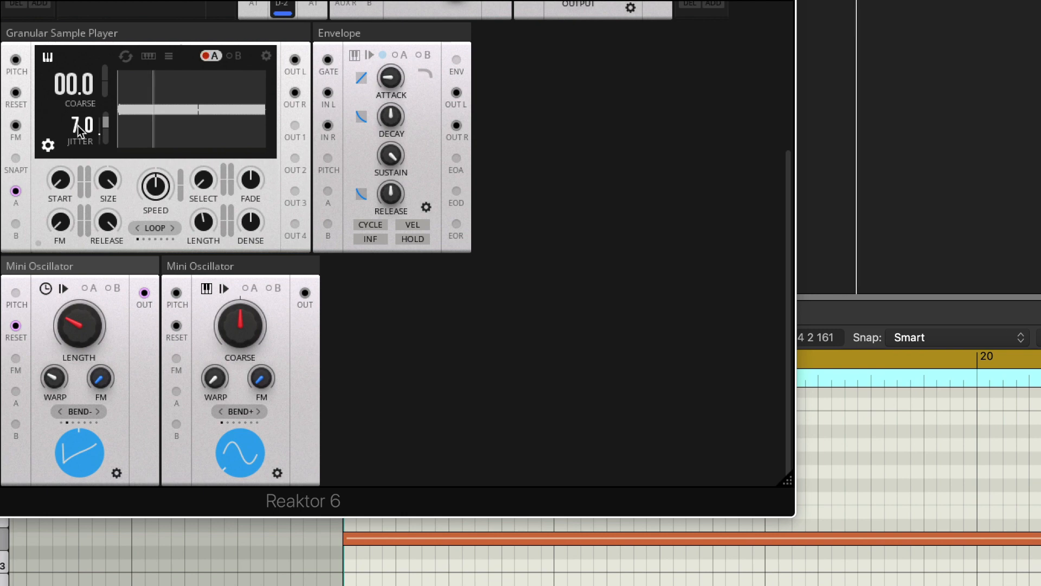
pyautogui.click(48, 145)
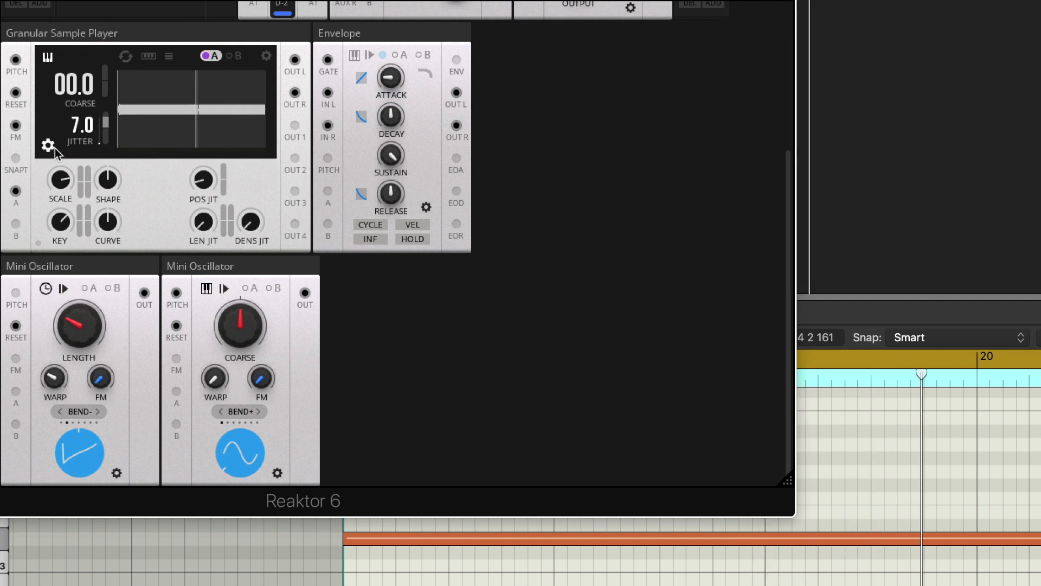
# Step: Adjust the pitch jitter's modulation amount down to none and set the jitter to 41.4
pyautogui.moveTo(122, 203)
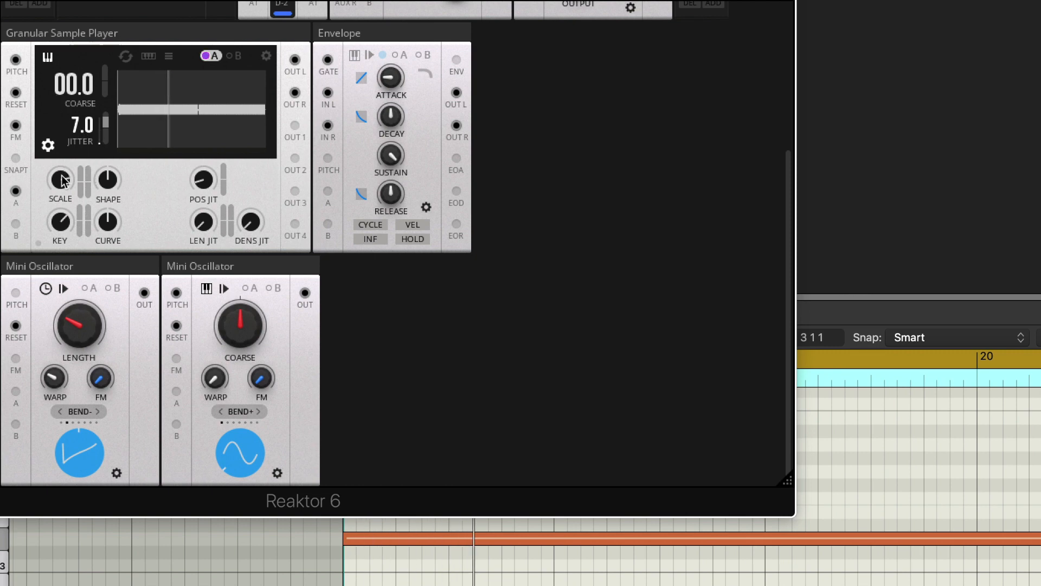
pyautogui.moveTo(61, 224)
pyautogui.mouseDown()
pyautogui.moveTo(68, 269)
pyautogui.moveTo(64, 239)
pyautogui.mouseUp()
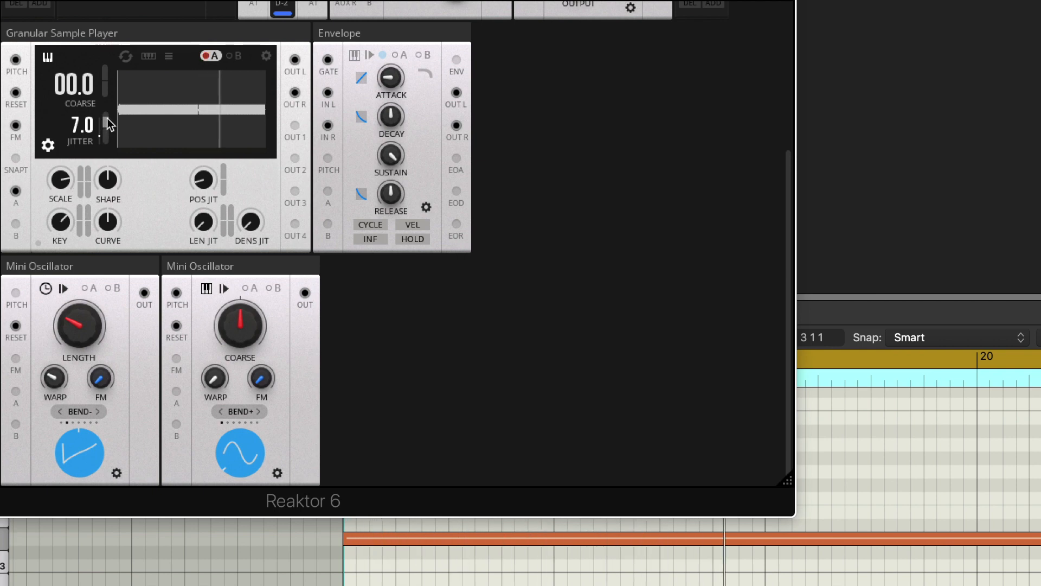
pyautogui.moveTo(107, 118); pyautogui.dragTo(110, 101)
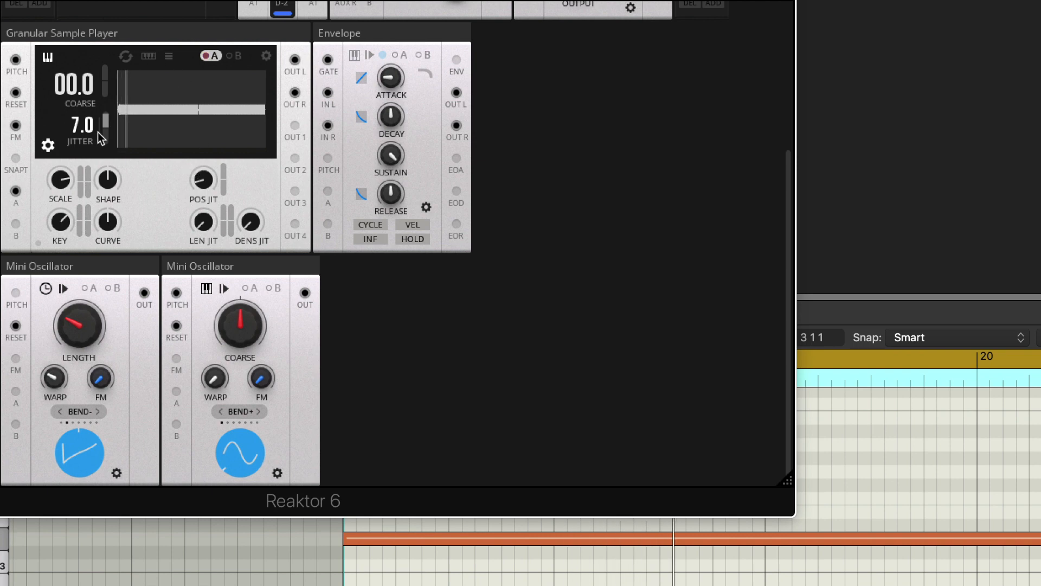
pyautogui.moveTo(106, 133); pyautogui.dragTo(89, 50)
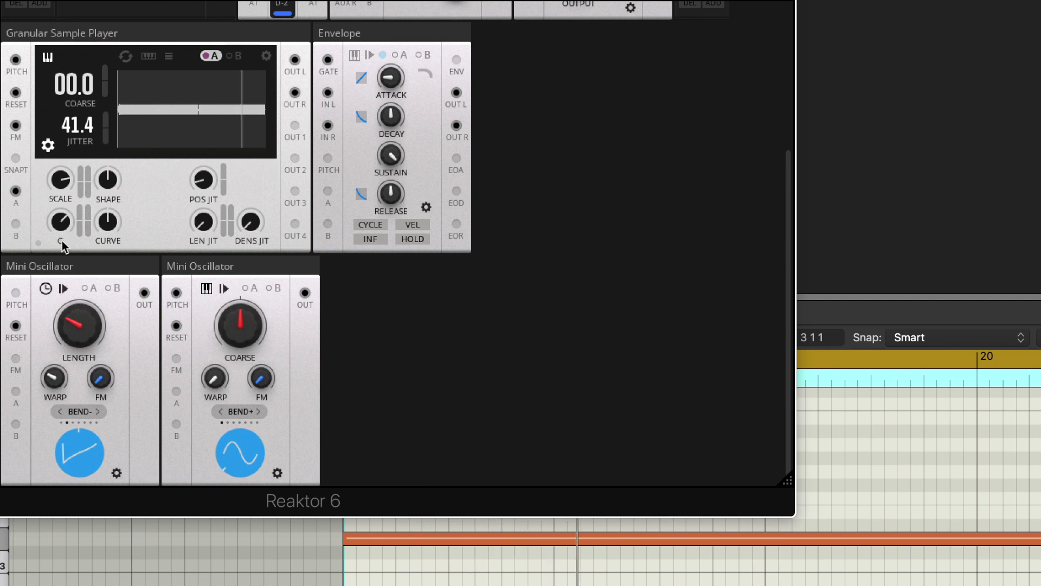
# Step: Check the key and scale settings, set the pitch jitter to 7.4 and raise its modulation amount
pyautogui.moveTo(61, 222); pyautogui.dragTo(63, 227)
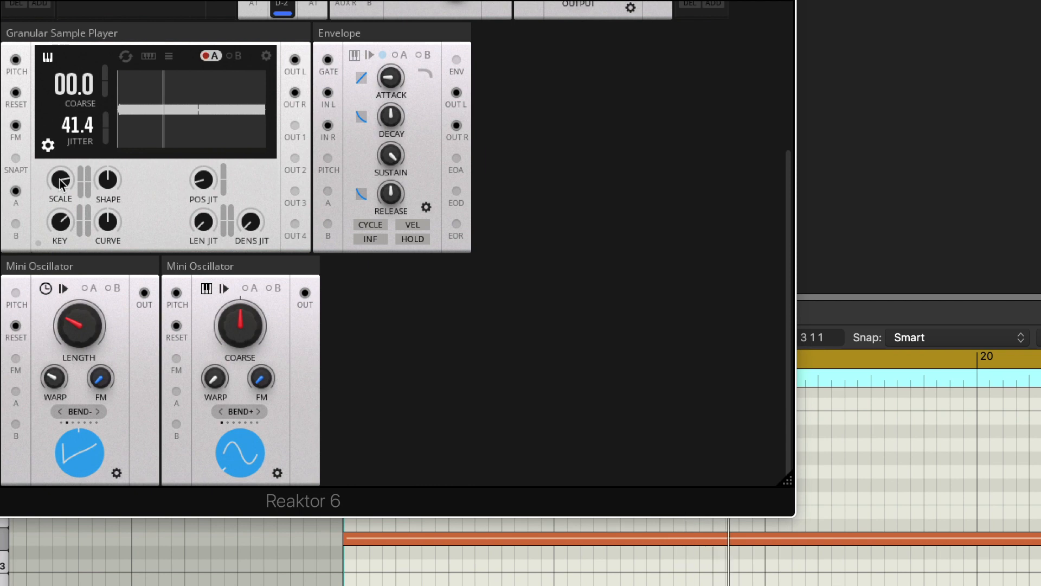
pyautogui.moveTo(59, 180)
pyautogui.mouseDown()
pyautogui.moveTo(60, 307)
pyautogui.moveTo(70, 182)
pyautogui.mouseUp()
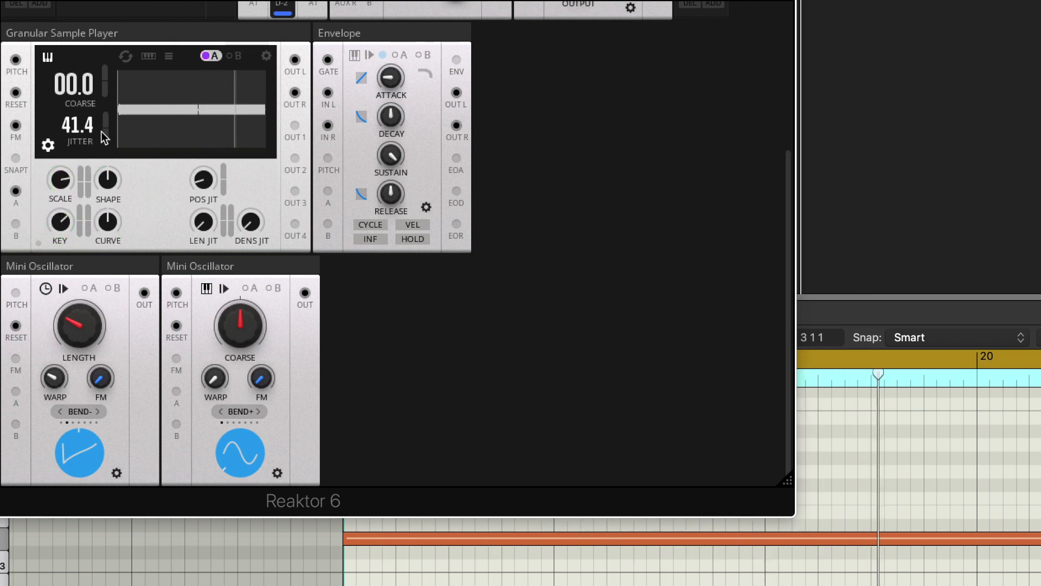
pyautogui.moveTo(83, 132); pyautogui.dragTo(63, 204)
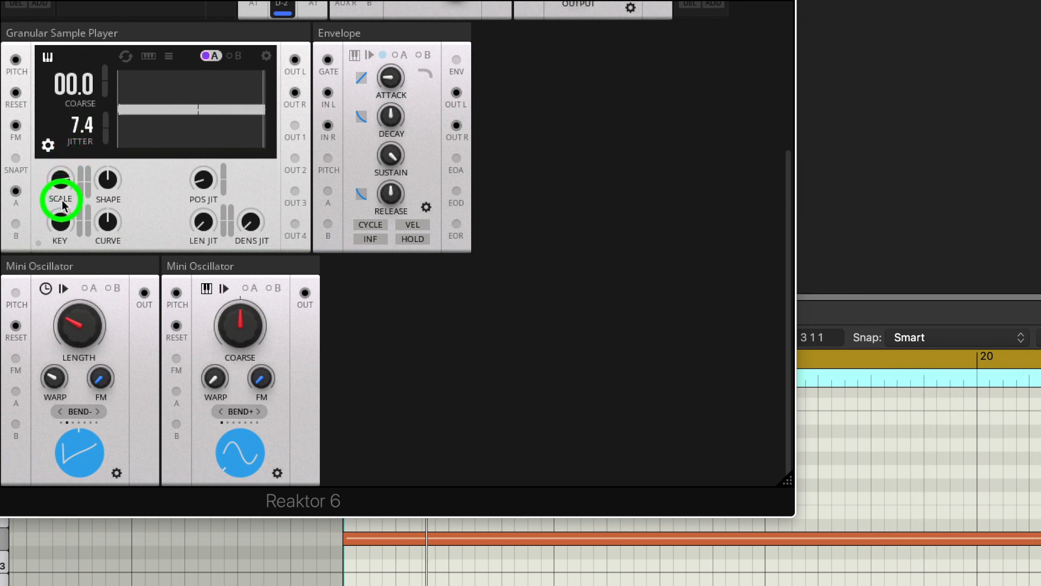
pyautogui.moveTo(106, 125); pyautogui.dragTo(111, 50)
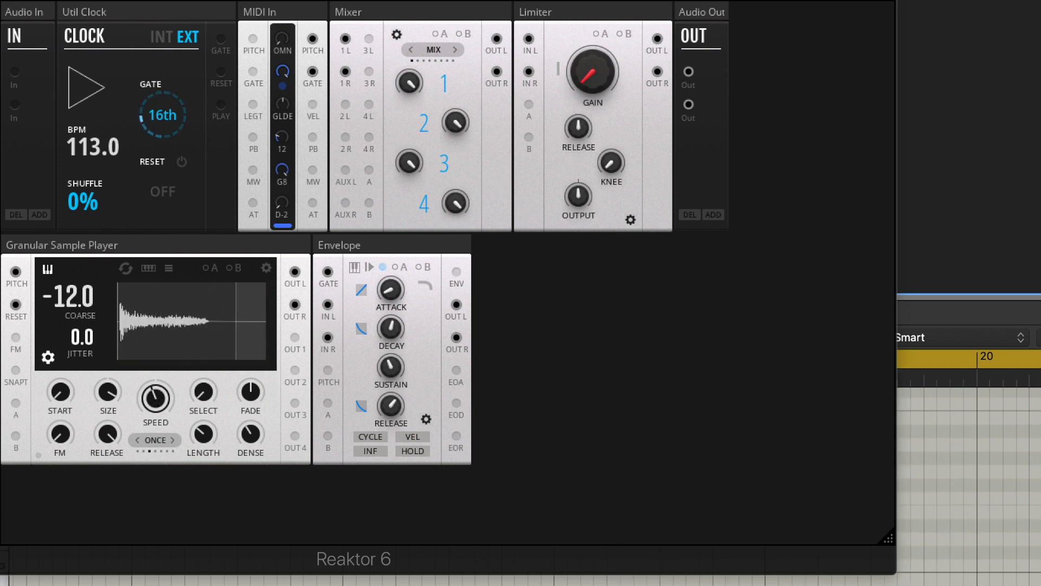
# Step: Reposition the instrument window of the one-shot sample patch so its header and whole rack are in view
pyautogui.moveTo(433, 2); pyautogui.dragTo(521, 30)
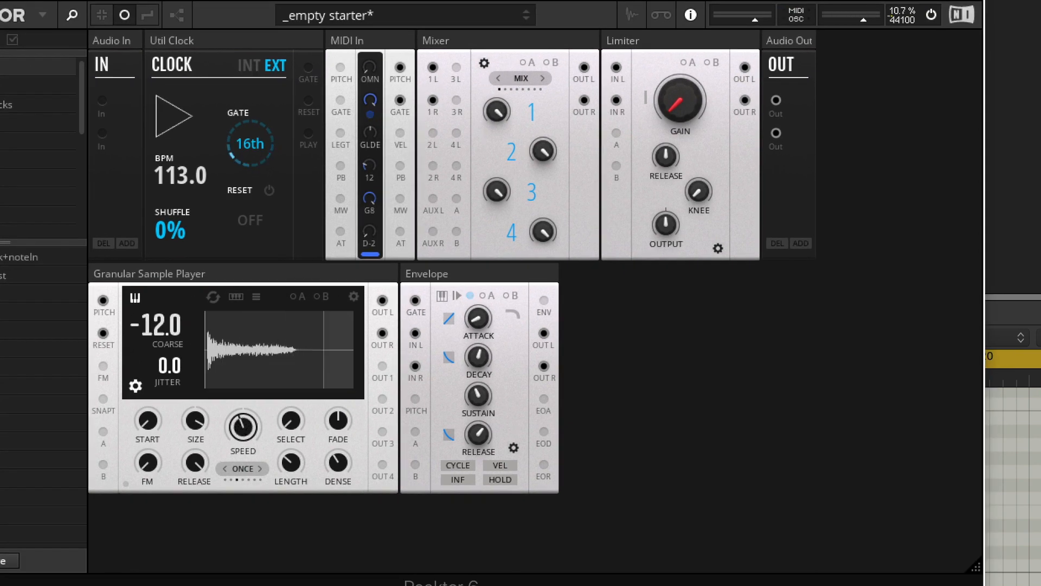